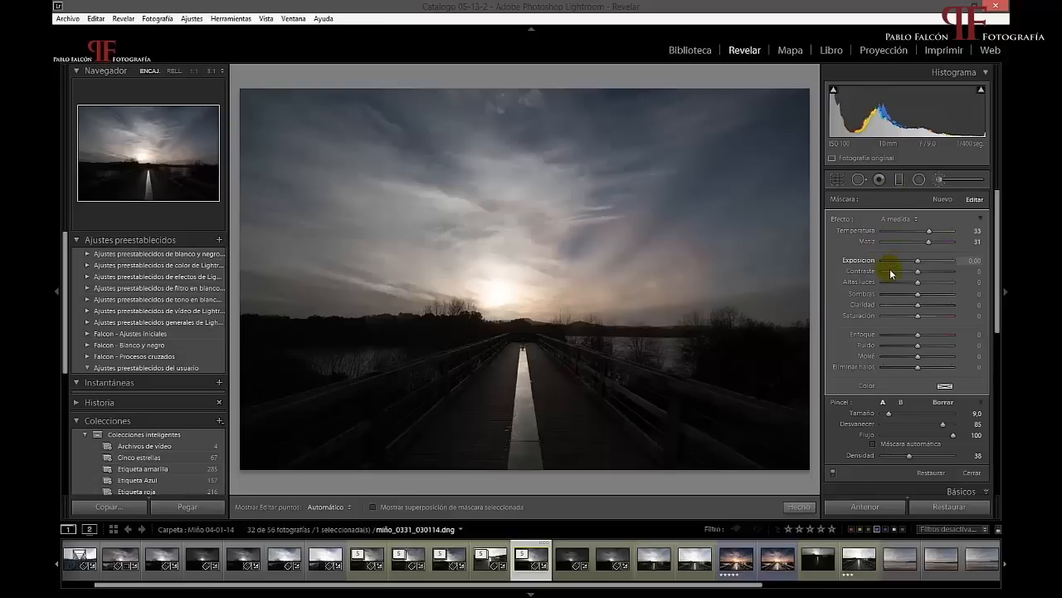
left_click(521, 295)
left_click_drag(544, 319, 572, 331)
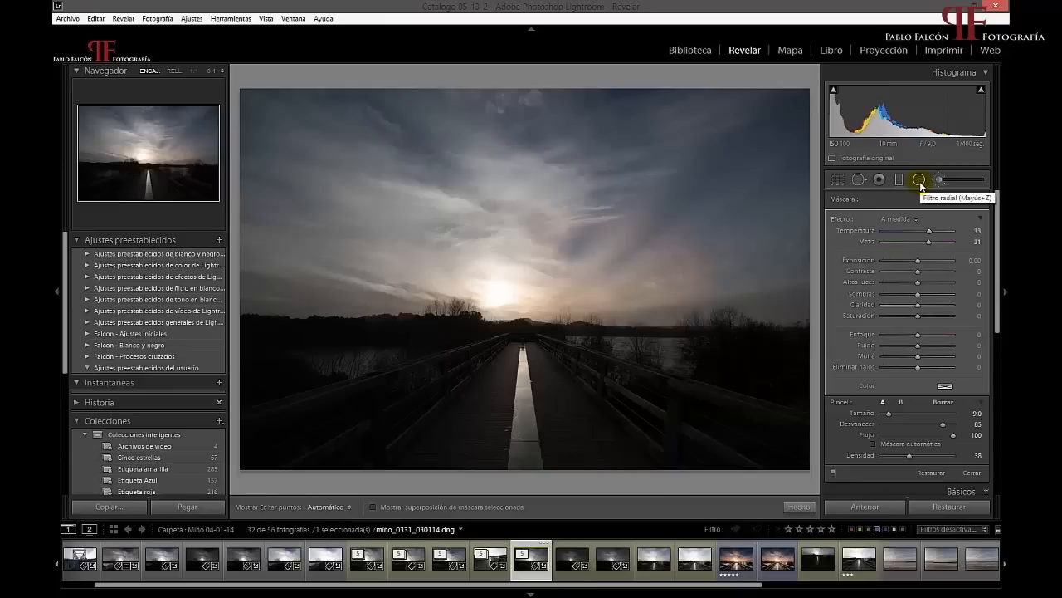
left_click(919, 180)
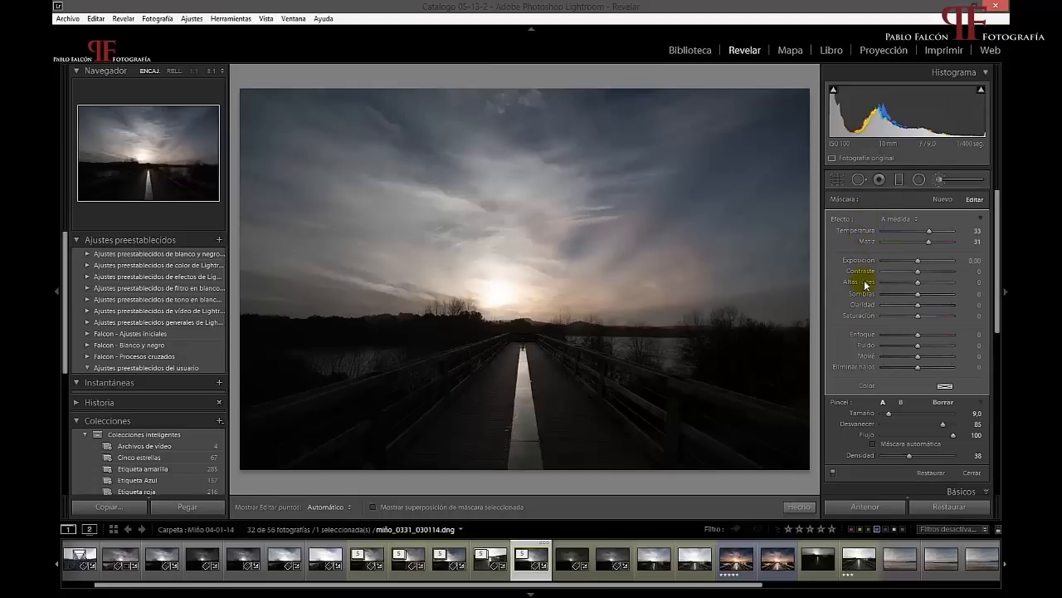
Step: Hide the module bar, the navigator and presets side, and the filmstrip to enlarge the photo
left_click(530, 32)
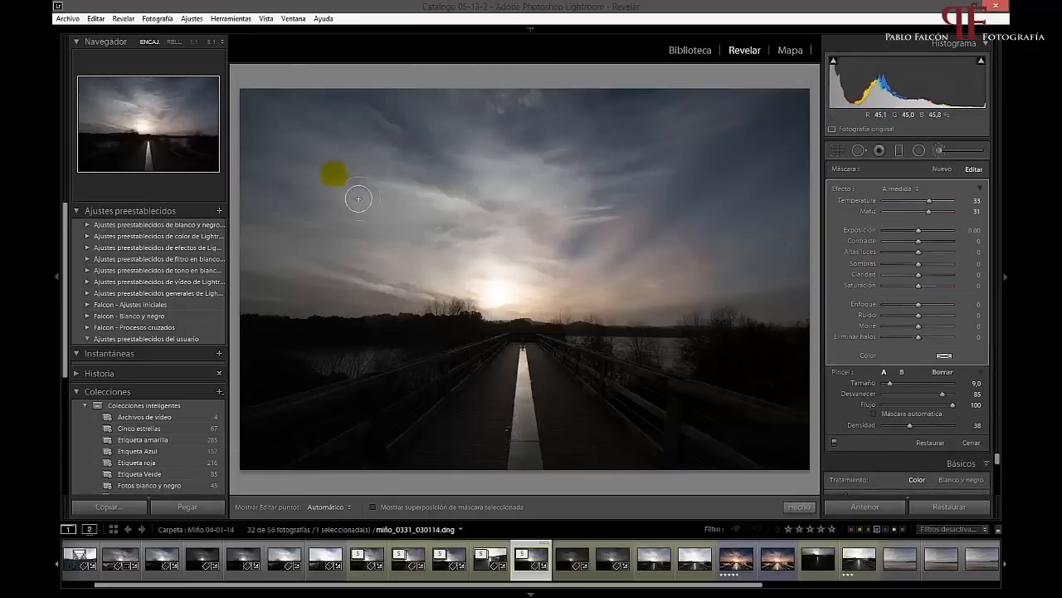
left_click(56, 282)
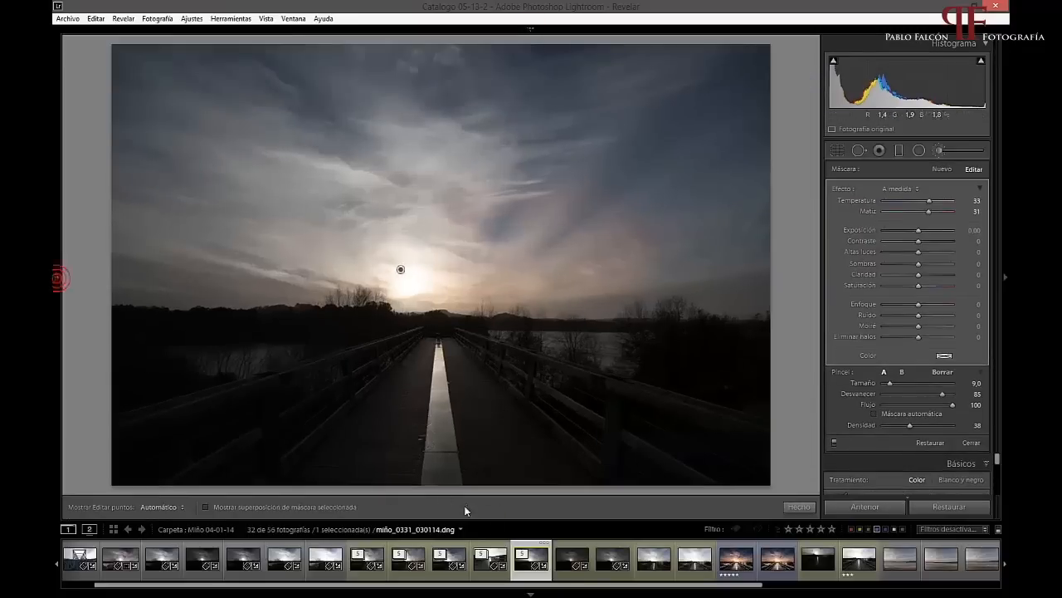
left_click(530, 588)
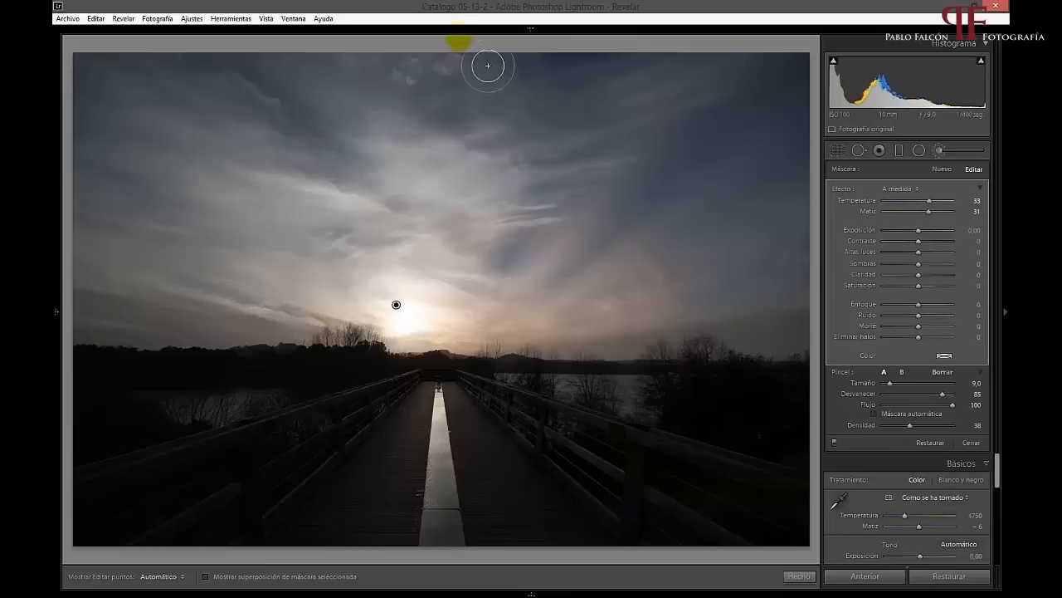
mouse_move(458, 32)
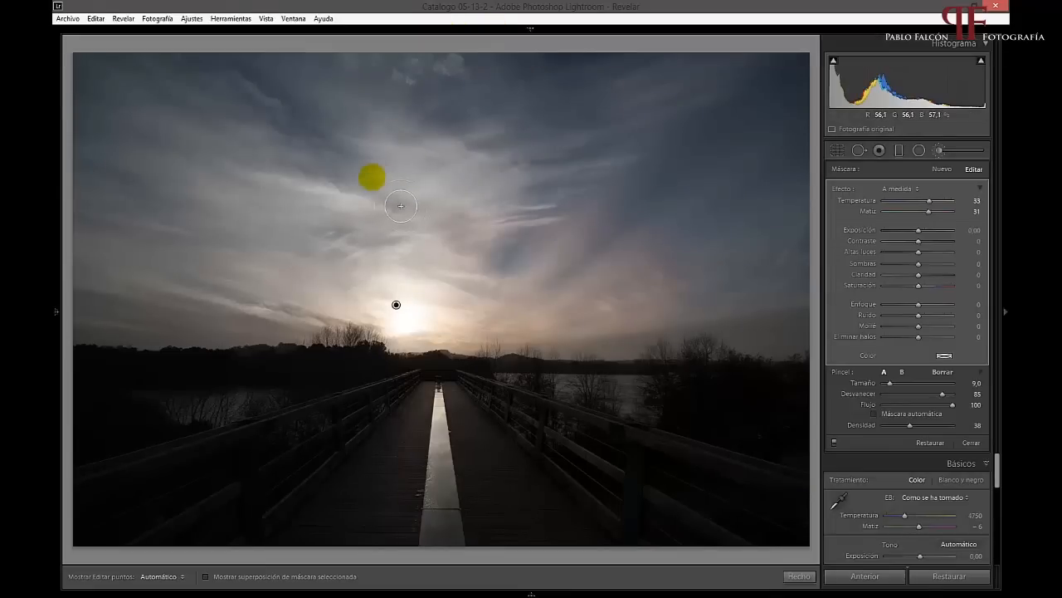
mouse_move(55, 173)
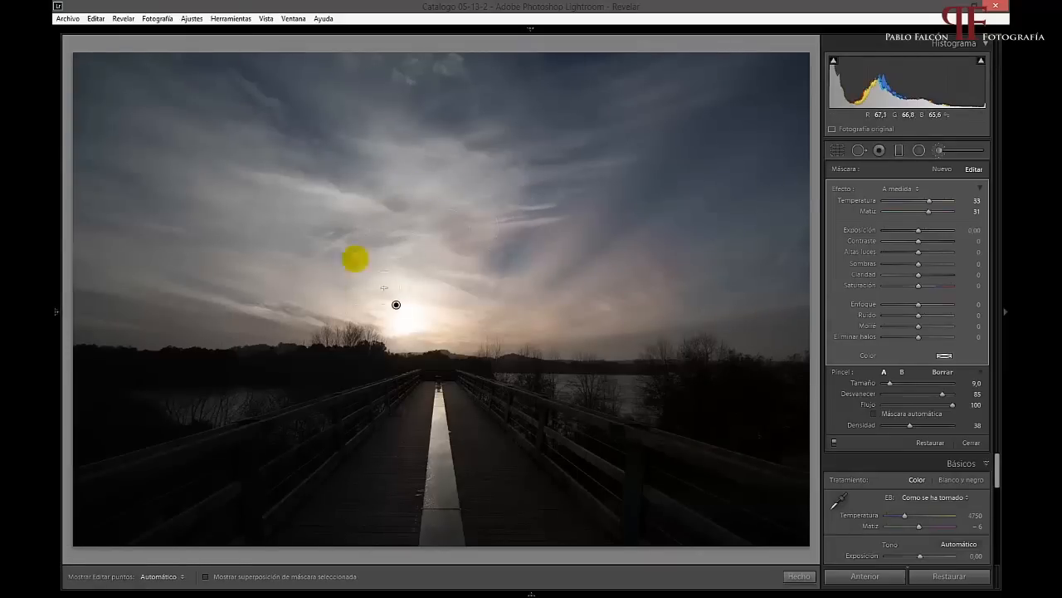
Step: Reset all of the photo's adjustments and swap the brush settings for the expanded Básicos controls
left_click(949, 576)
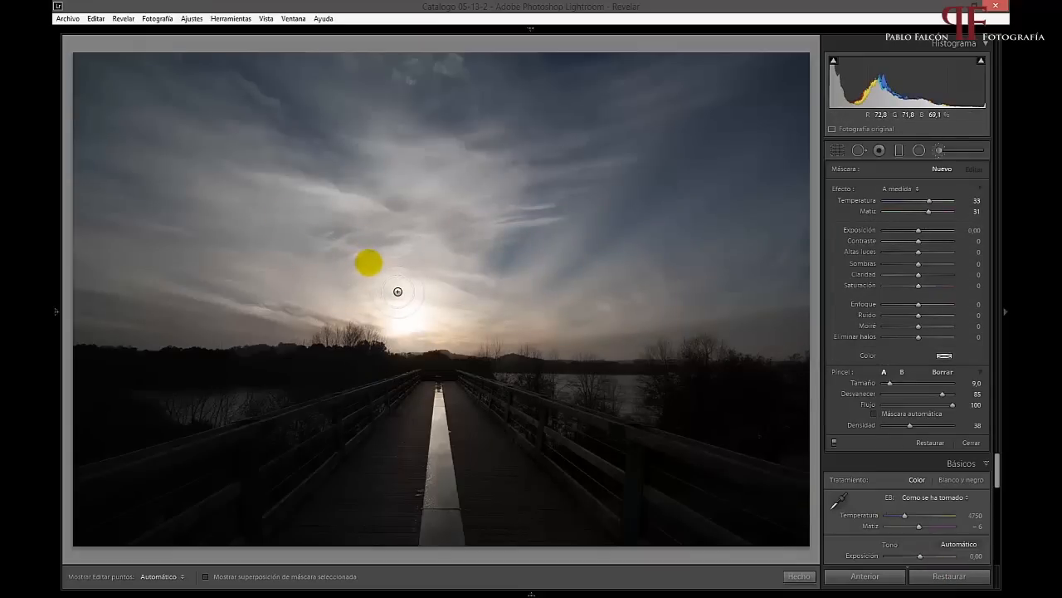
left_click(965, 464)
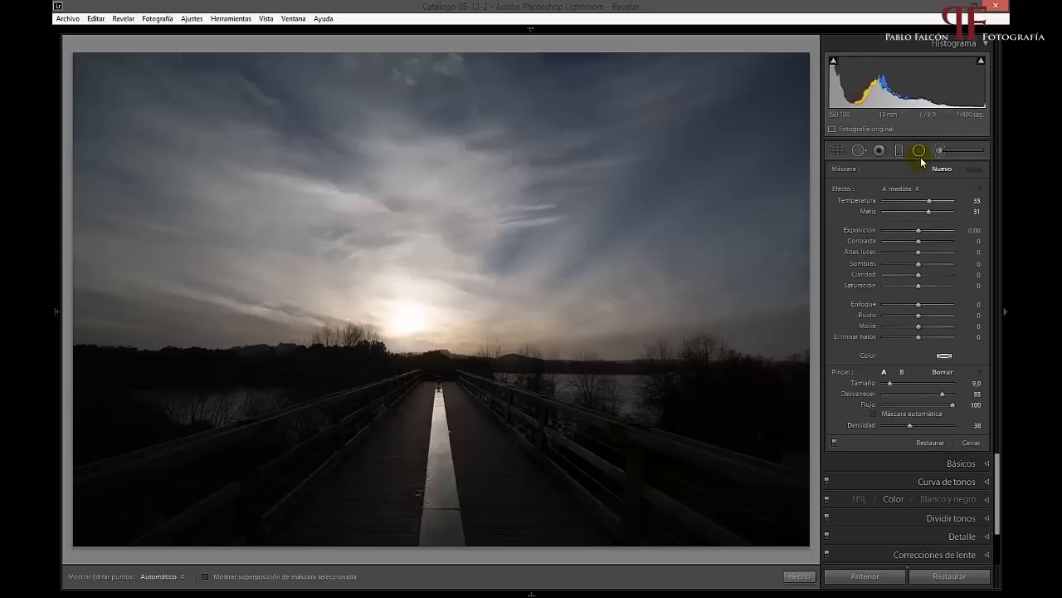
left_click(978, 444)
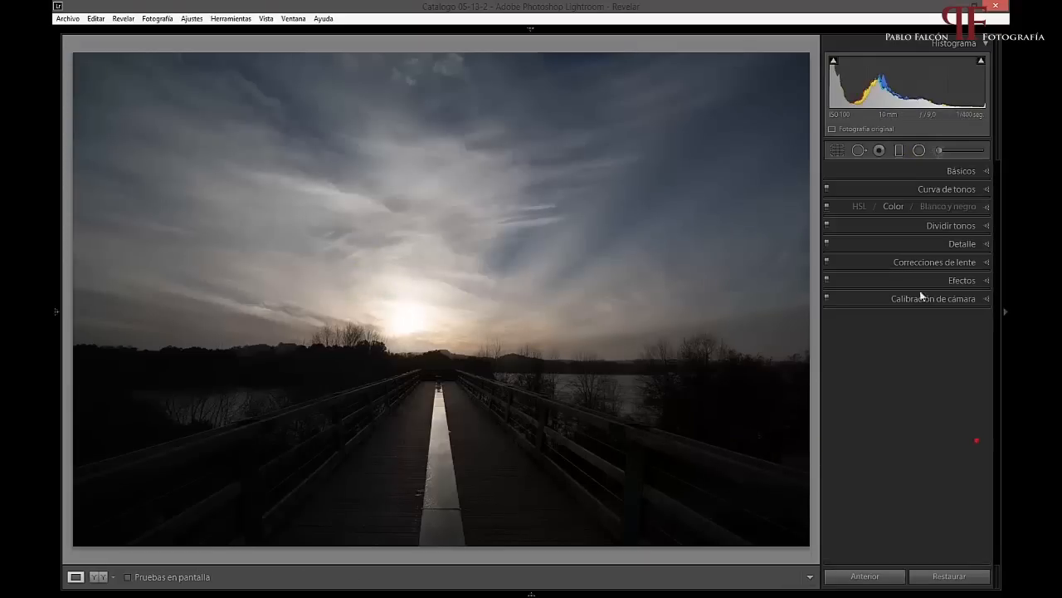
left_click(920, 170)
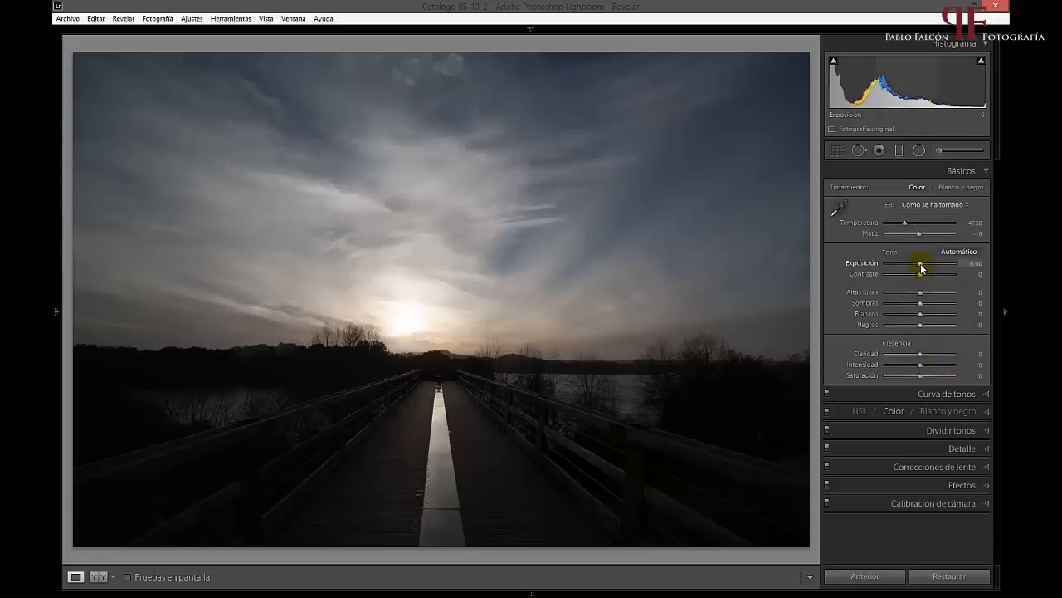
Step: Try Exposición at −5.00 and +5.00, restoring it to 0 after each extreme
left_click_drag(920, 267, 881, 270)
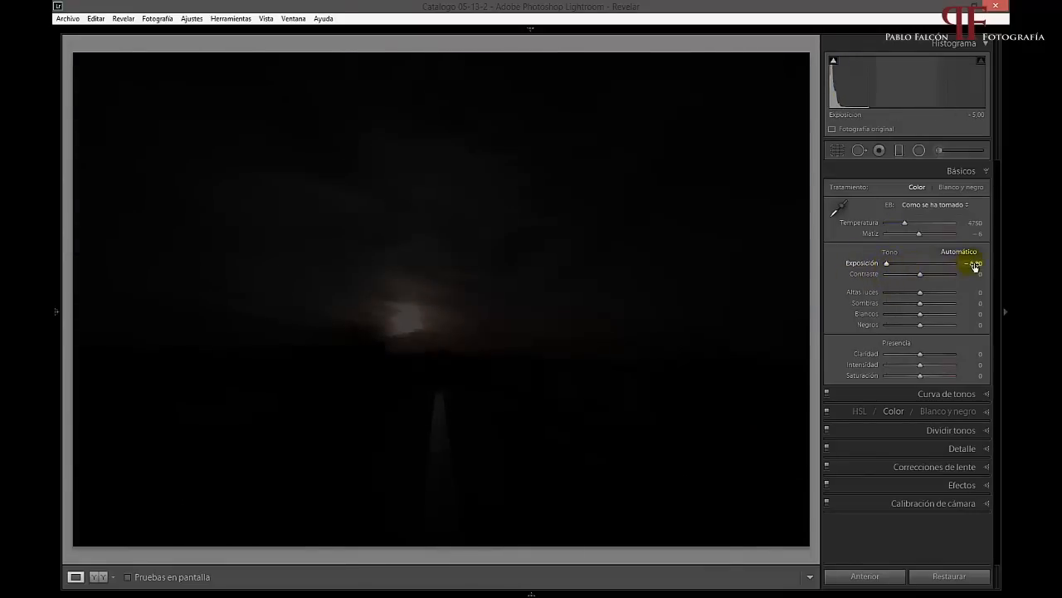
double_click(886, 264)
left_click(923, 266)
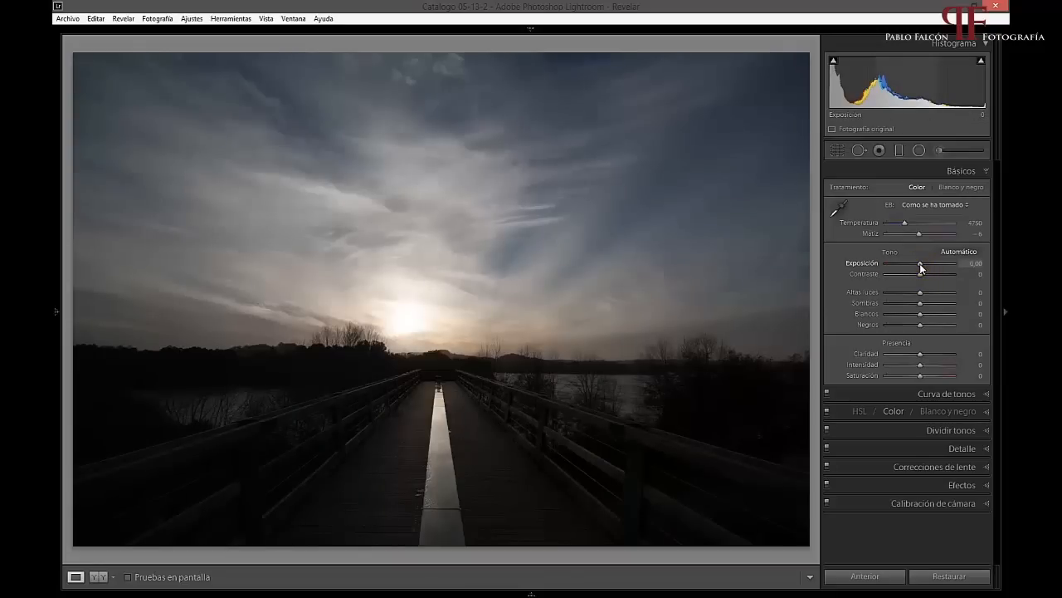
left_click_drag(920, 264, 967, 287)
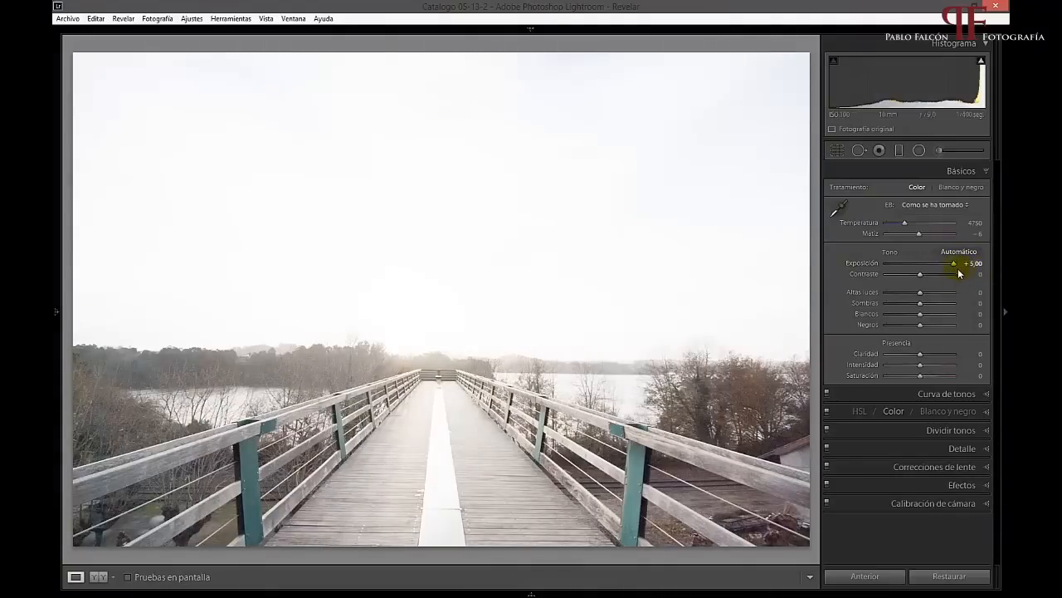
double_click(955, 265)
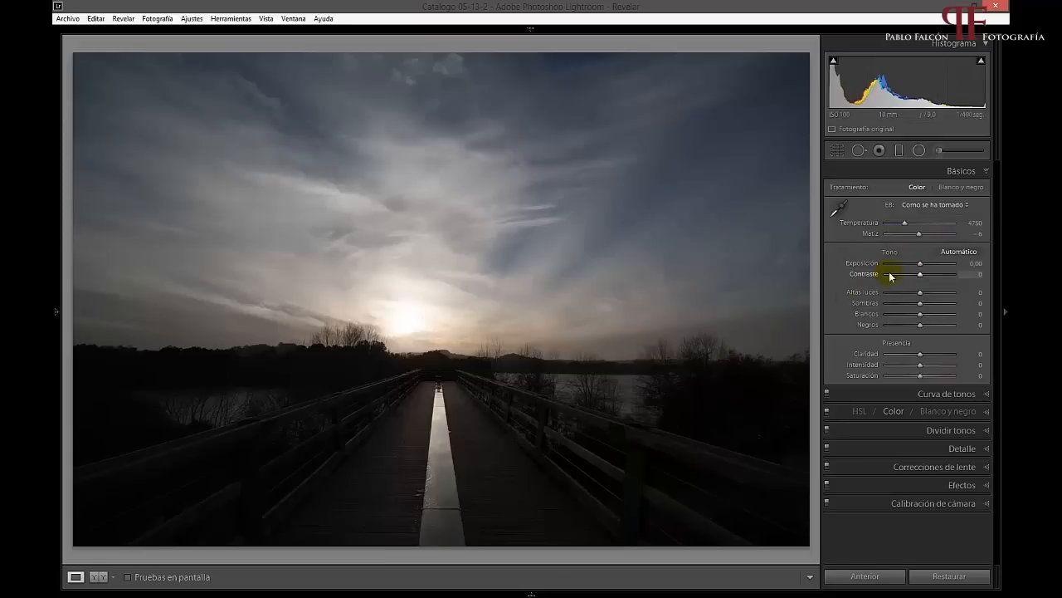
Step: Set Exposición to +1.02 and Altas luces to −100, checking the detail around the sun
left_click_drag(921, 265, 928, 263)
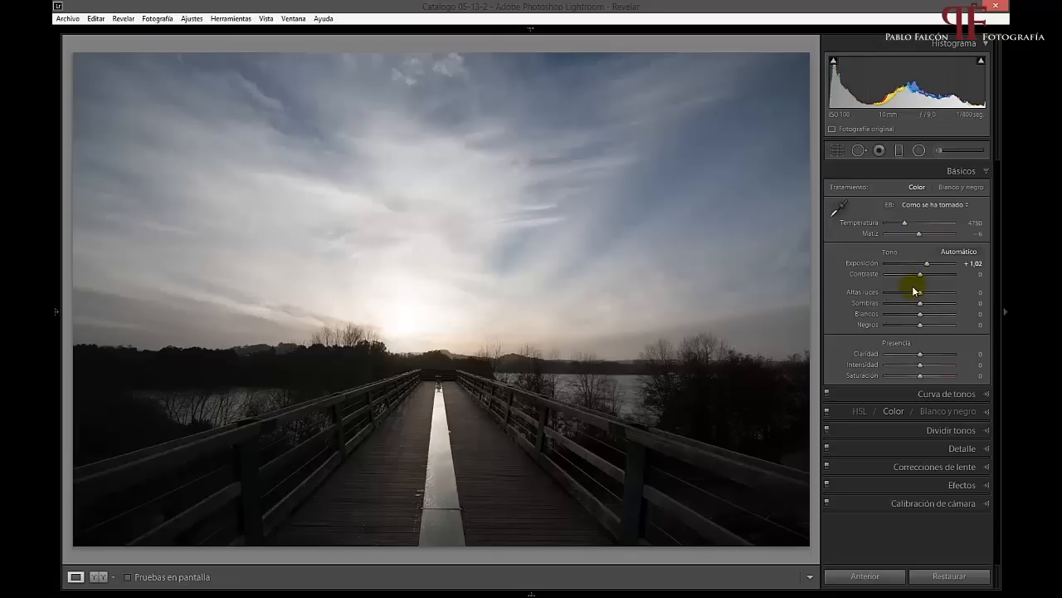
left_click(450, 319)
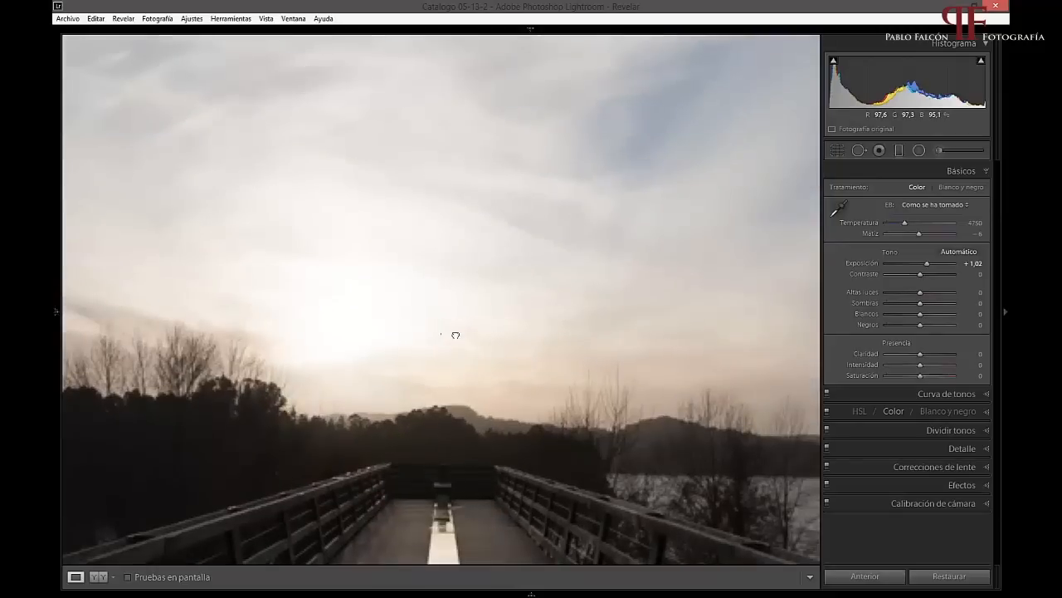
left_click_drag(453, 275, 464, 293)
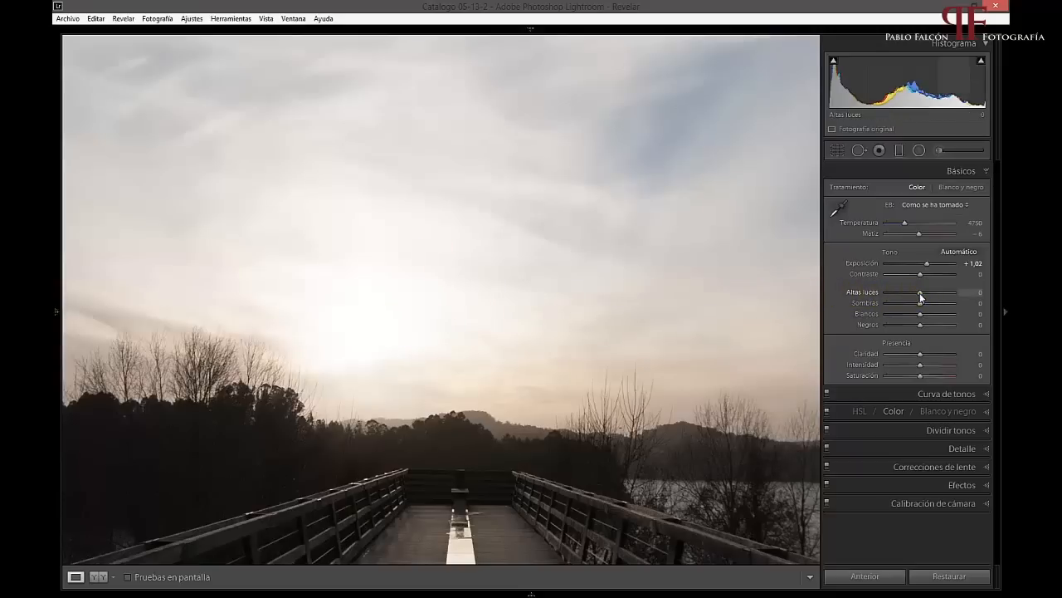
left_click_drag(921, 296, 881, 300)
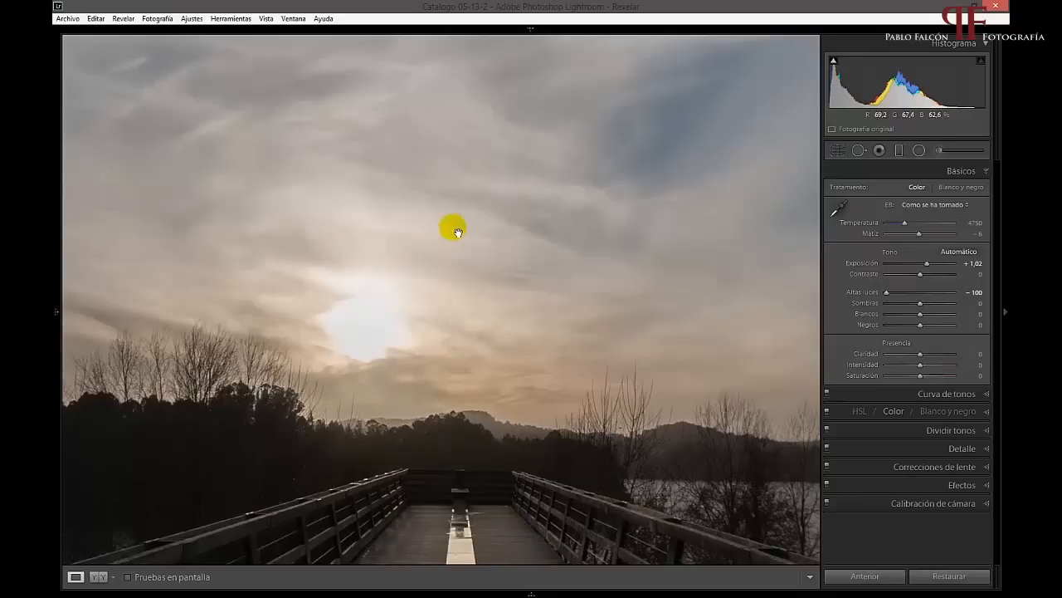
left_click(502, 292)
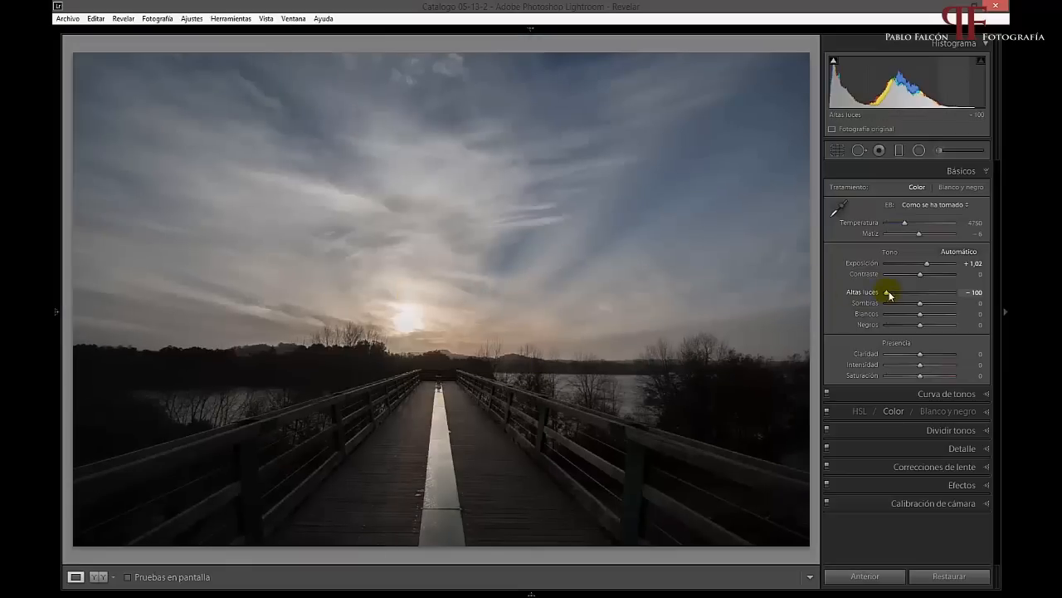
mouse_move(885, 292)
left_mouse_down()
mouse_move(920, 291)
mouse_move(880, 296)
left_mouse_up()
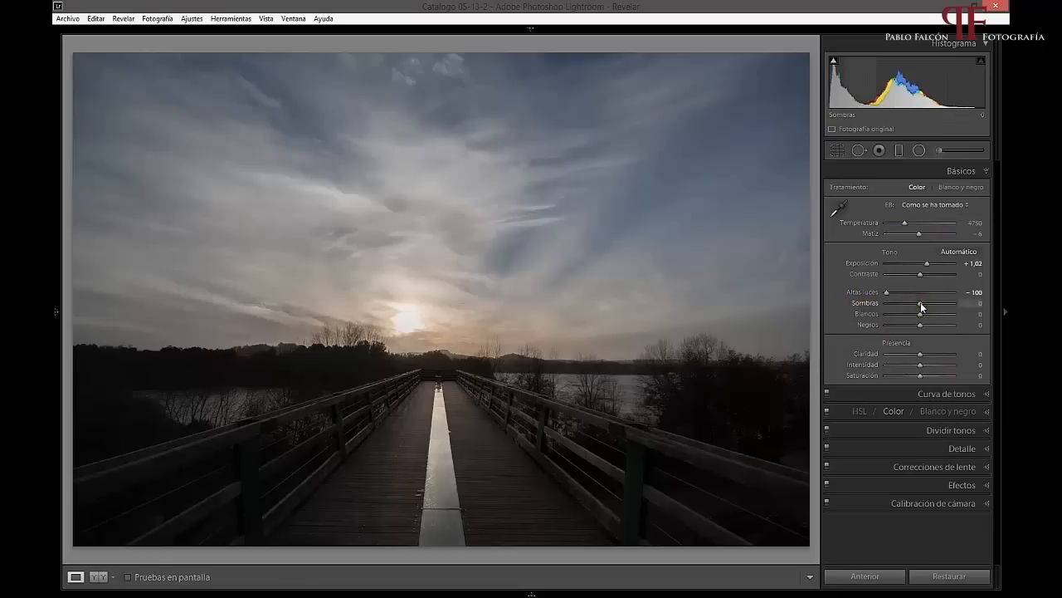
Step: Set Sombras to +69 after trying +100, checking the dark trees on both sides of the bridge
left_click_drag(921, 303, 963, 309)
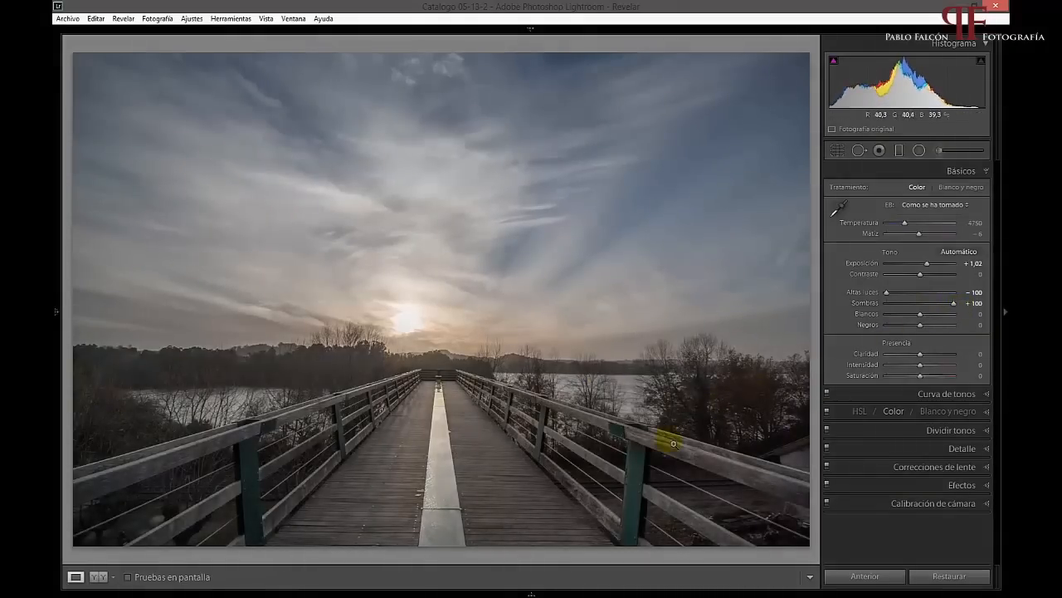
left_click(718, 400)
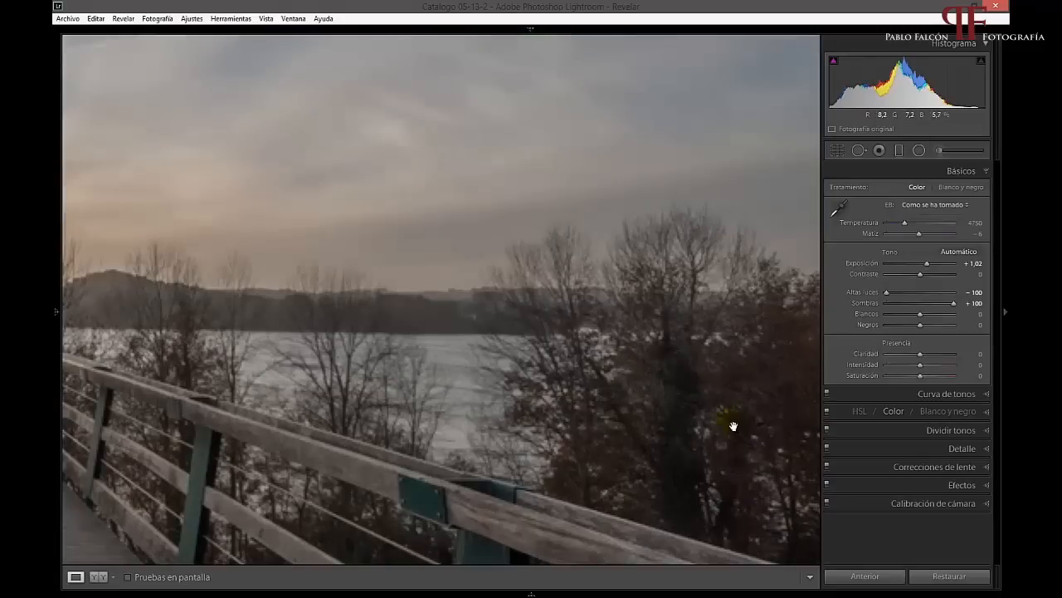
left_click_drag(734, 426, 606, 380)
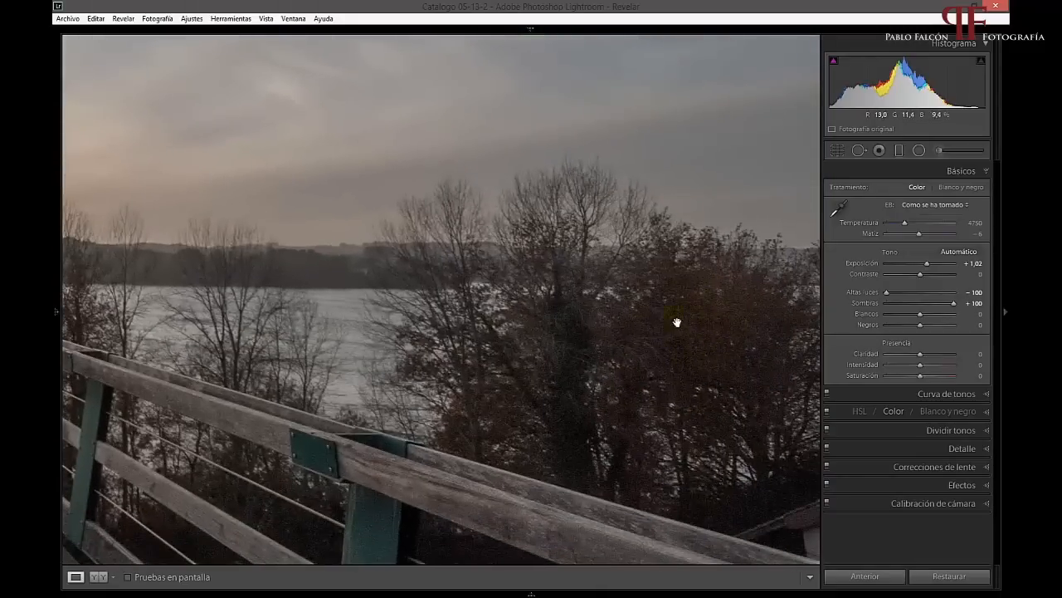
left_click(570, 363)
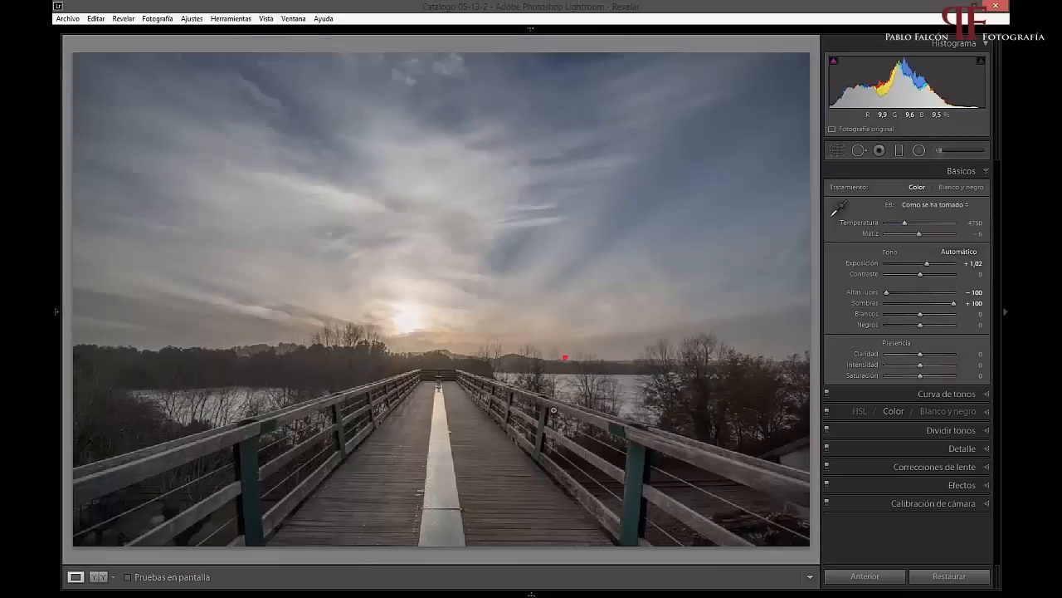
left_click_drag(955, 307, 944, 311)
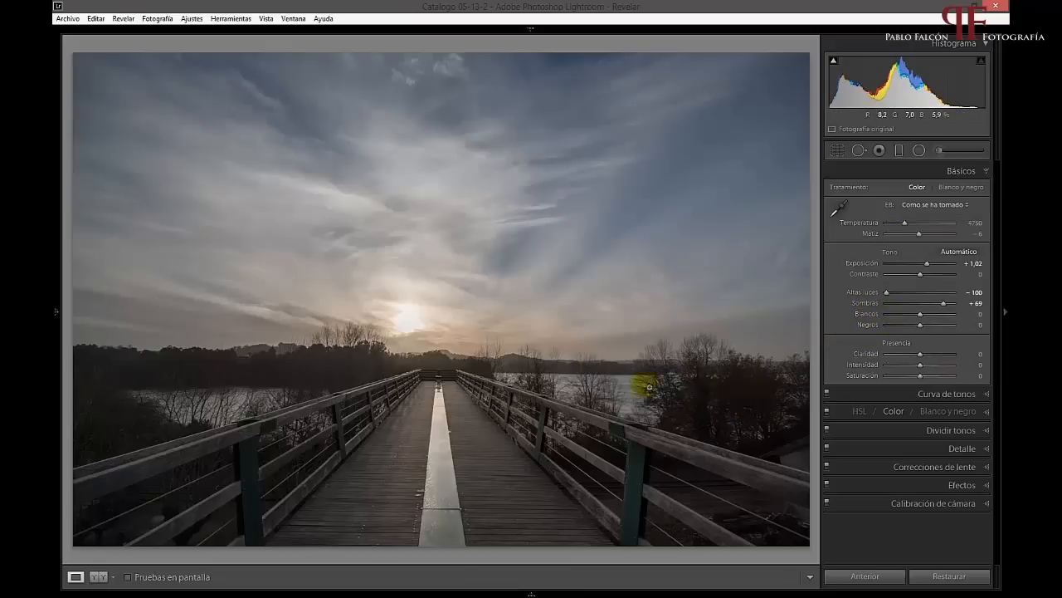
left_click_drag(142, 423, 230, 360)
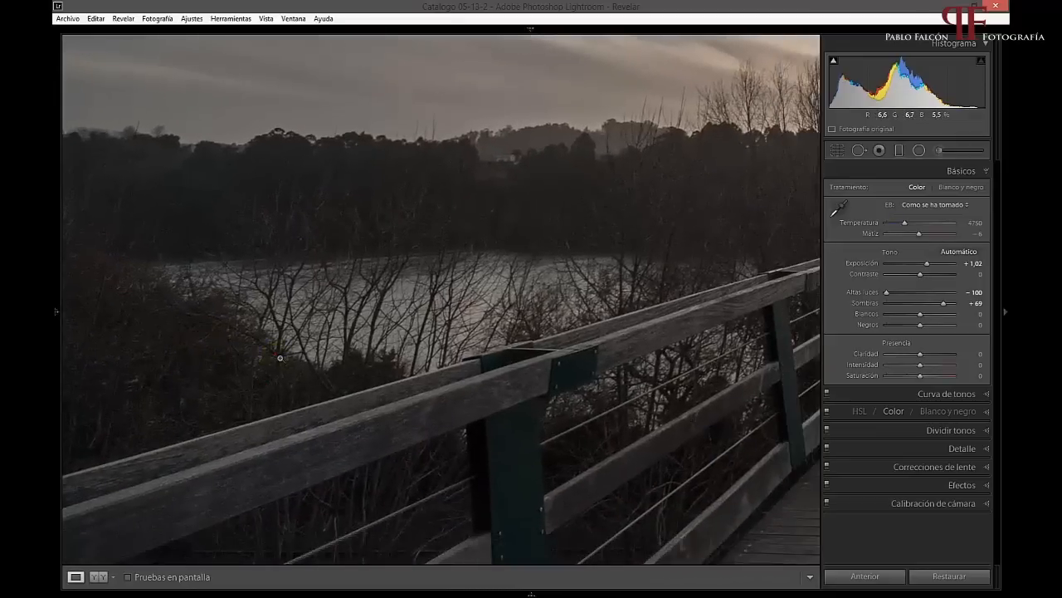
left_click(690, 329)
left_click(261, 396)
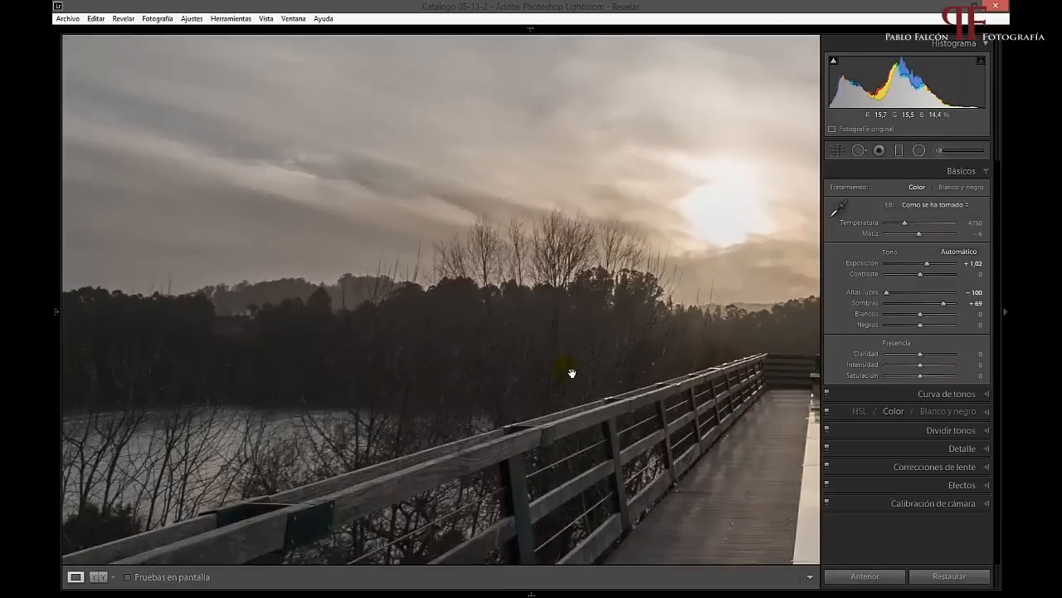
left_click(566, 370)
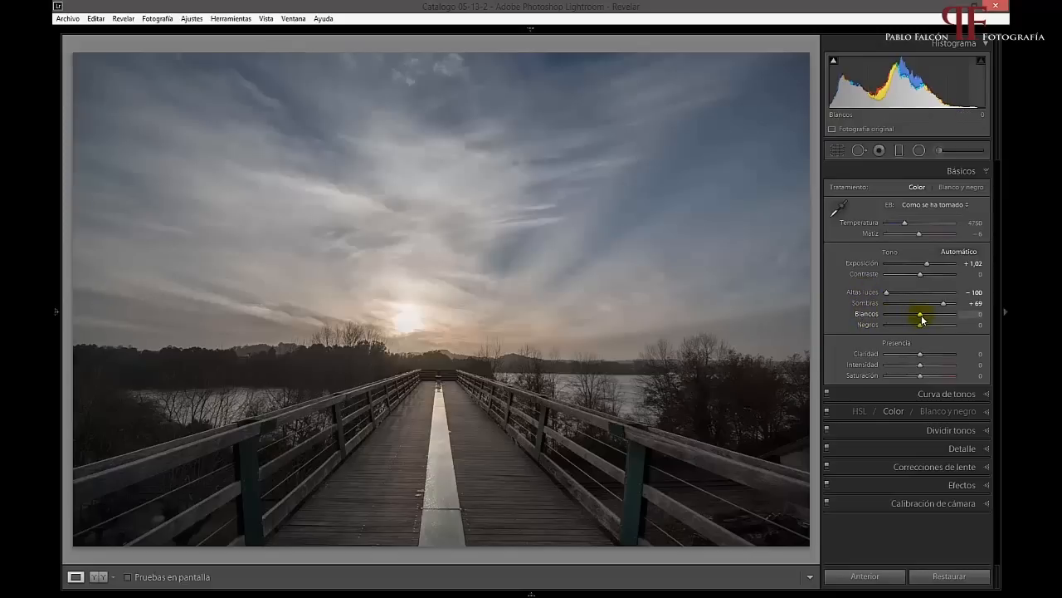
Step: Try Blancos at −100, +100 and +46, and restore it to 0
left_click_drag(919, 314, 879, 315)
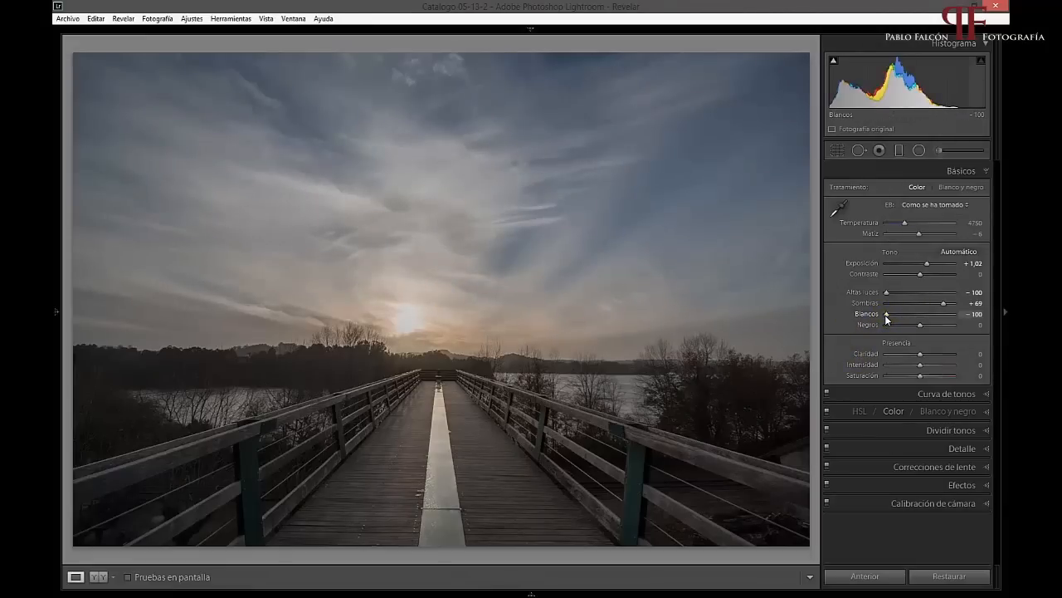
left_click_drag(886, 315, 955, 315)
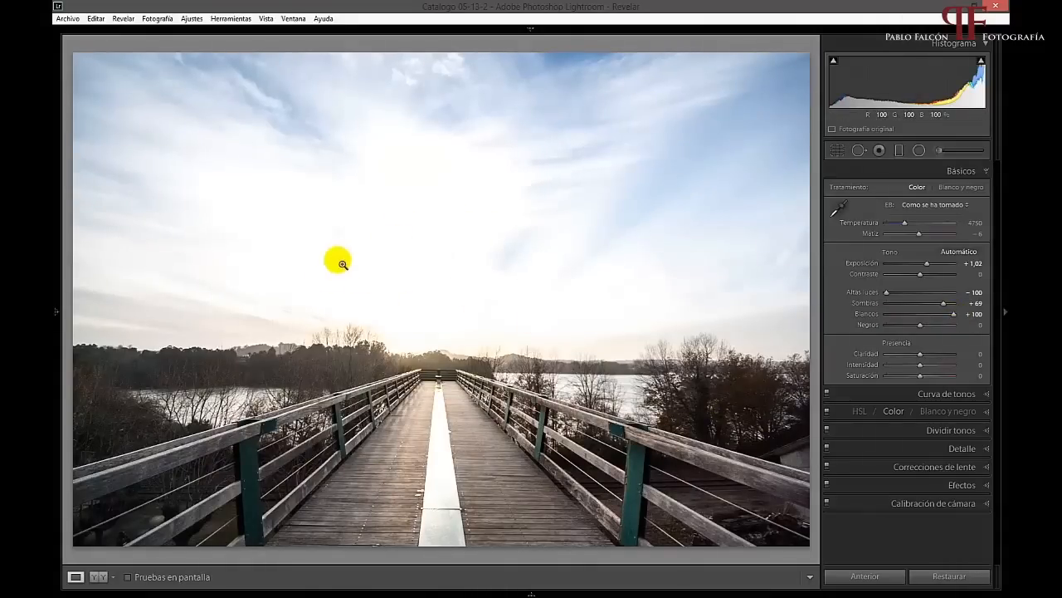
left_click_drag(954, 316, 920, 316)
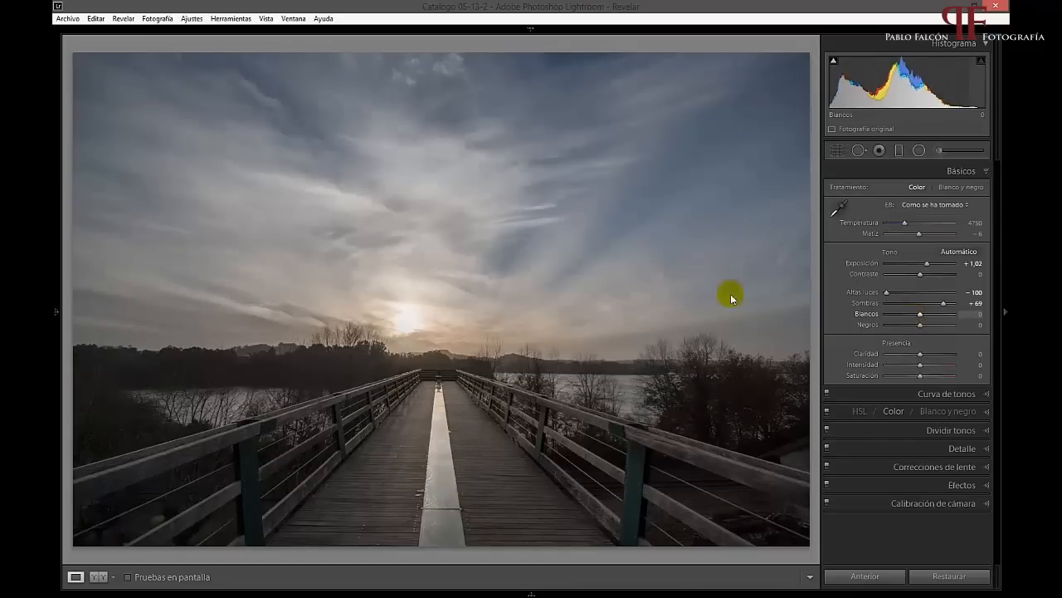
left_click_drag(923, 316, 938, 317)
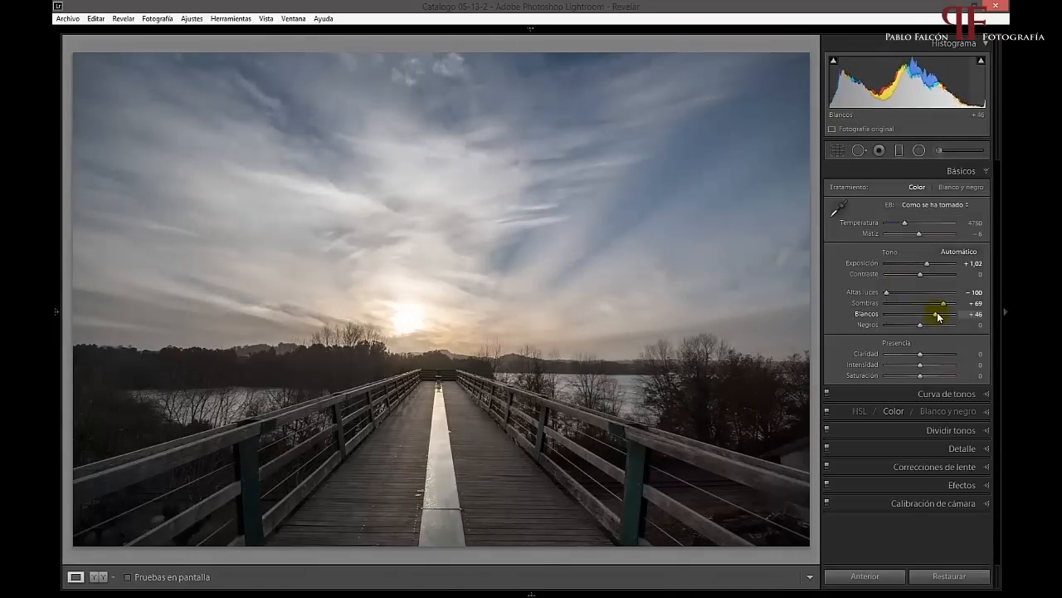
double_click(936, 316)
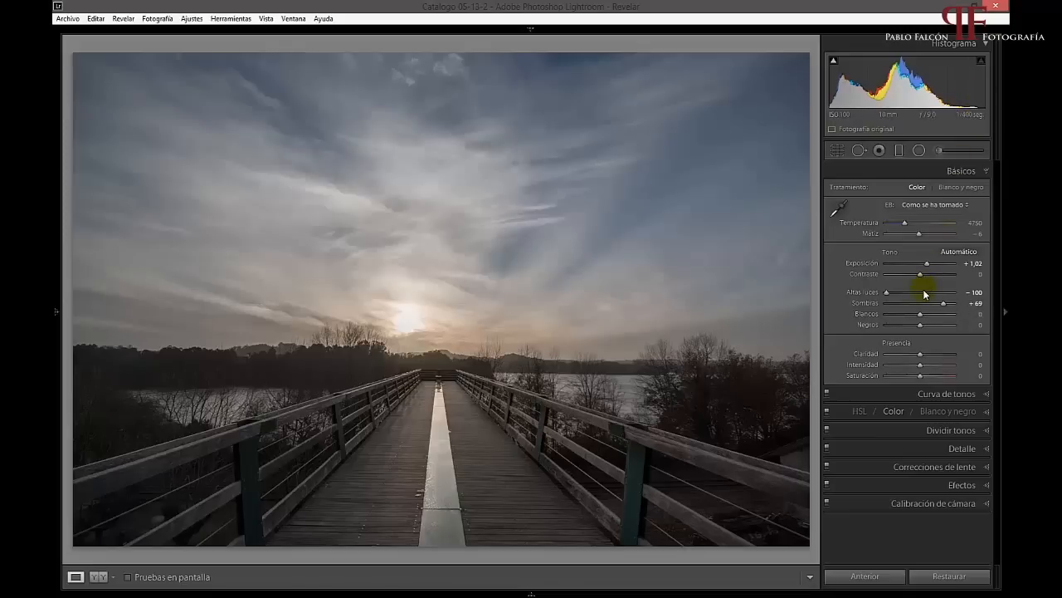
Step: Set Blancos to +31 to brighten the lightest tones of the photo
left_click_drag(922, 316, 933, 314)
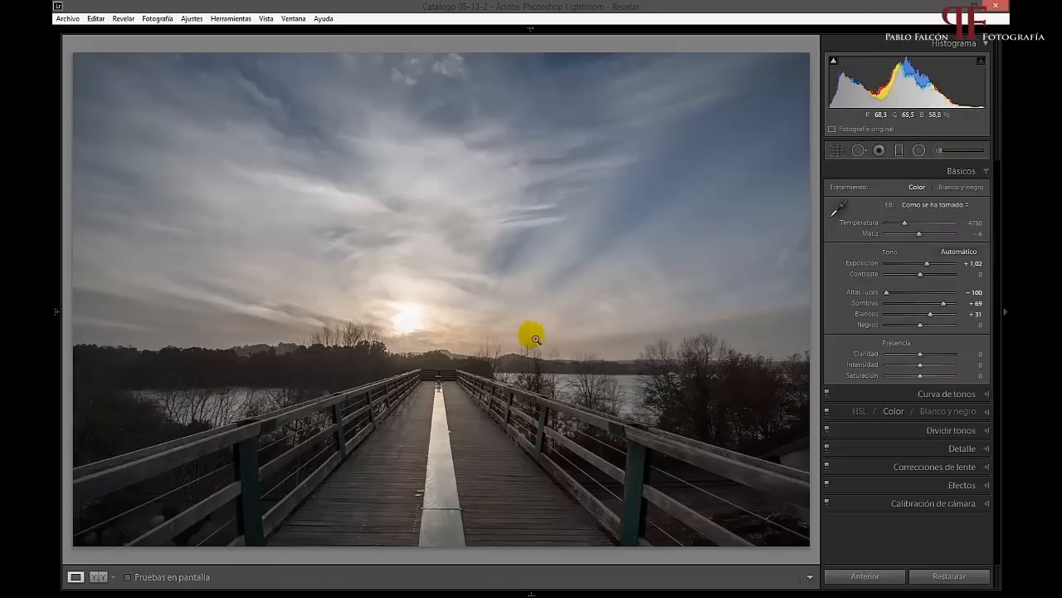
Step: Reset Blancos to 0, then try it up to +76 with the clipping preview and restore it to 0
double_click(926, 316)
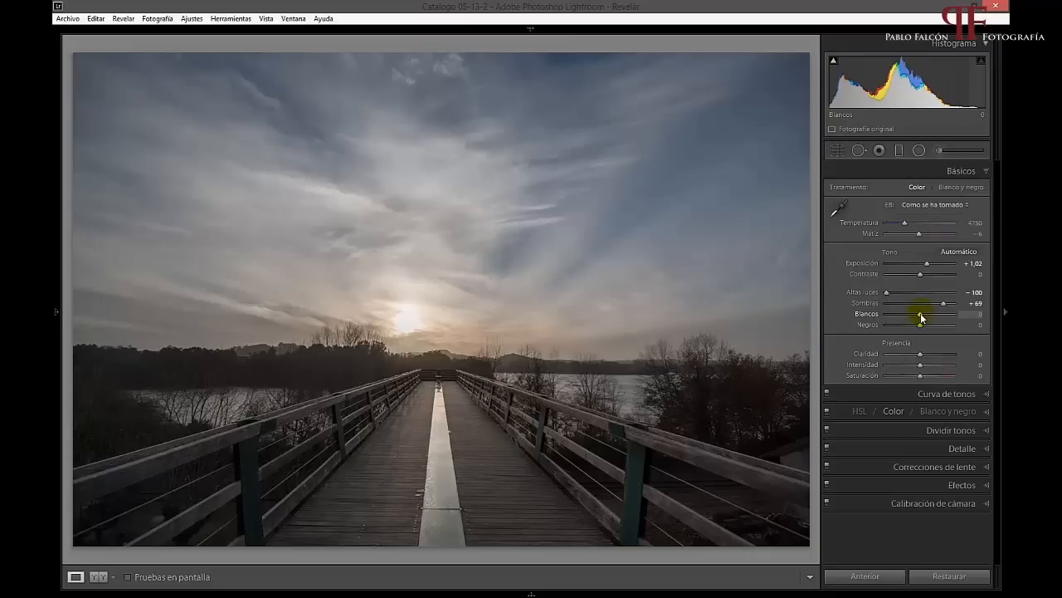
key("alt")
left_click(922, 316, "alt")
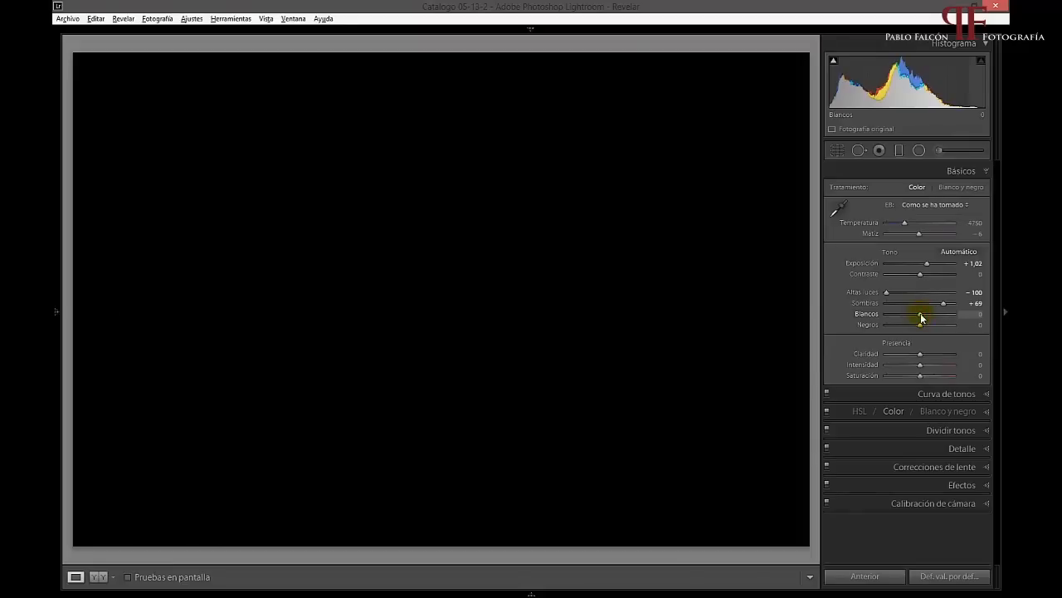
left_click_drag(921, 316, 948, 317)
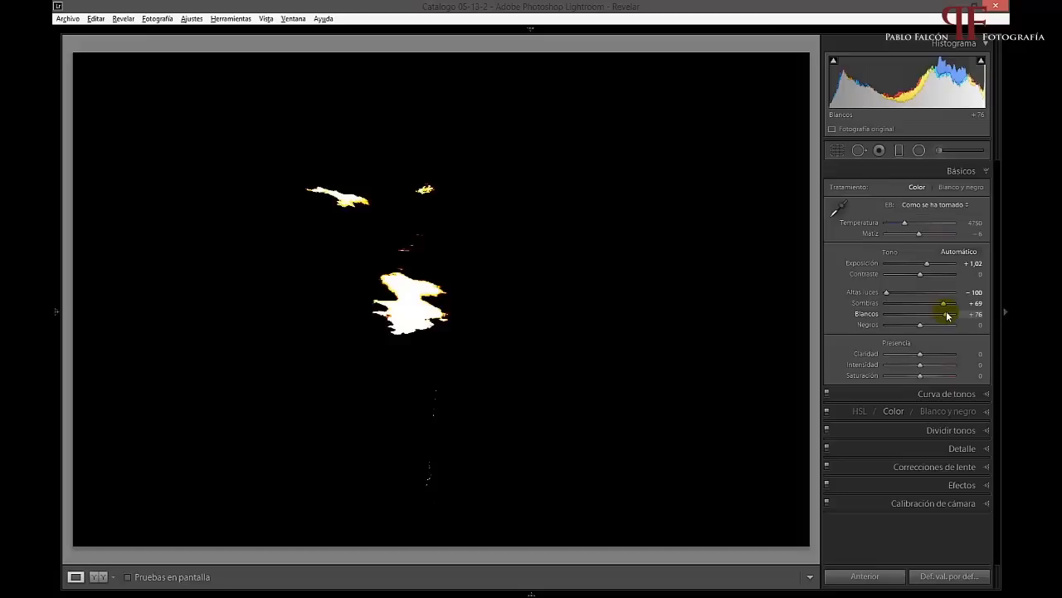
left_click_drag(947, 315, 923, 319)
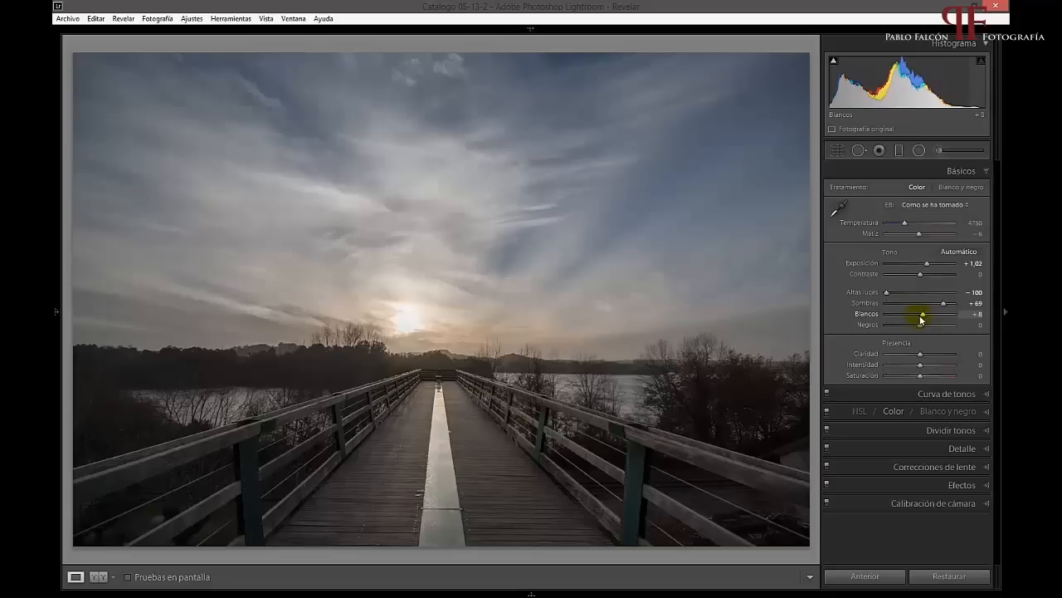
double_click(923, 314)
left_click(919, 316)
Step: Set Blancos to +32, using the clipping preview to keep the area around the sun from blowing out
key("alt")
left_click(920, 317, "alt")
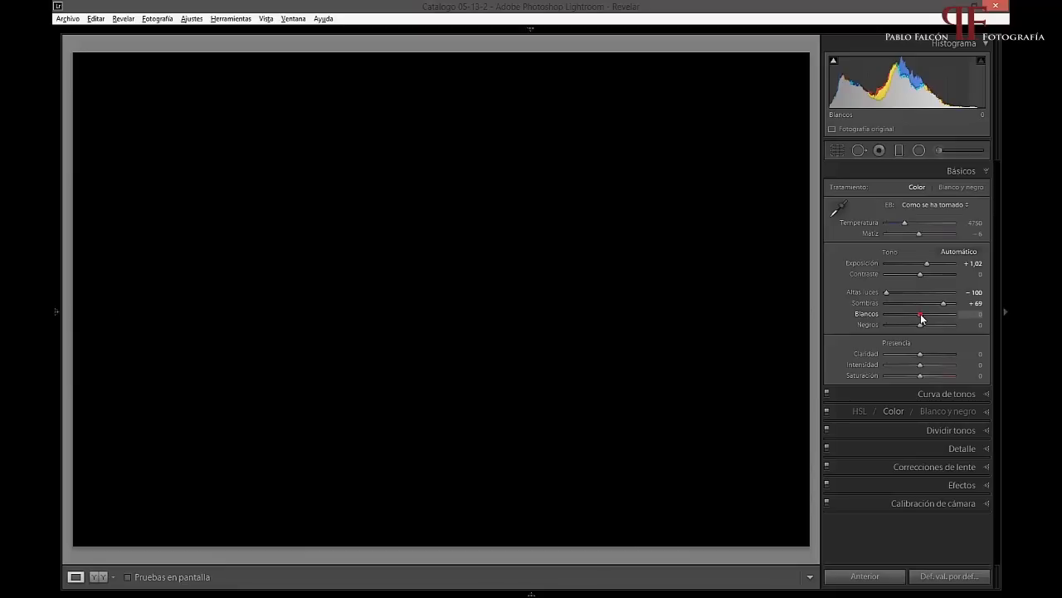
left_click_drag(921, 316, 934, 316)
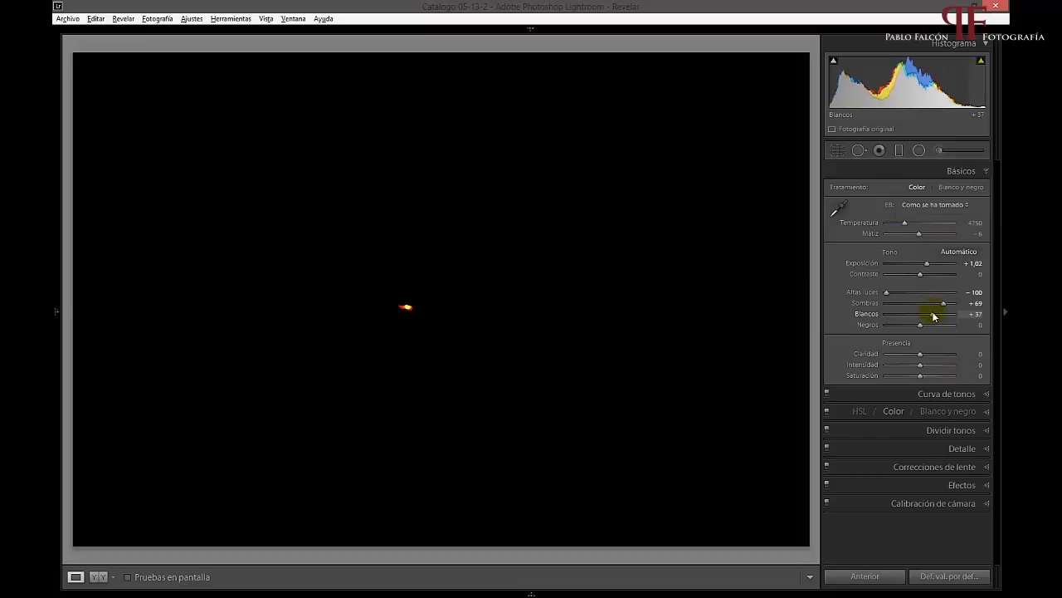
left_click_drag(933, 317, 931, 316)
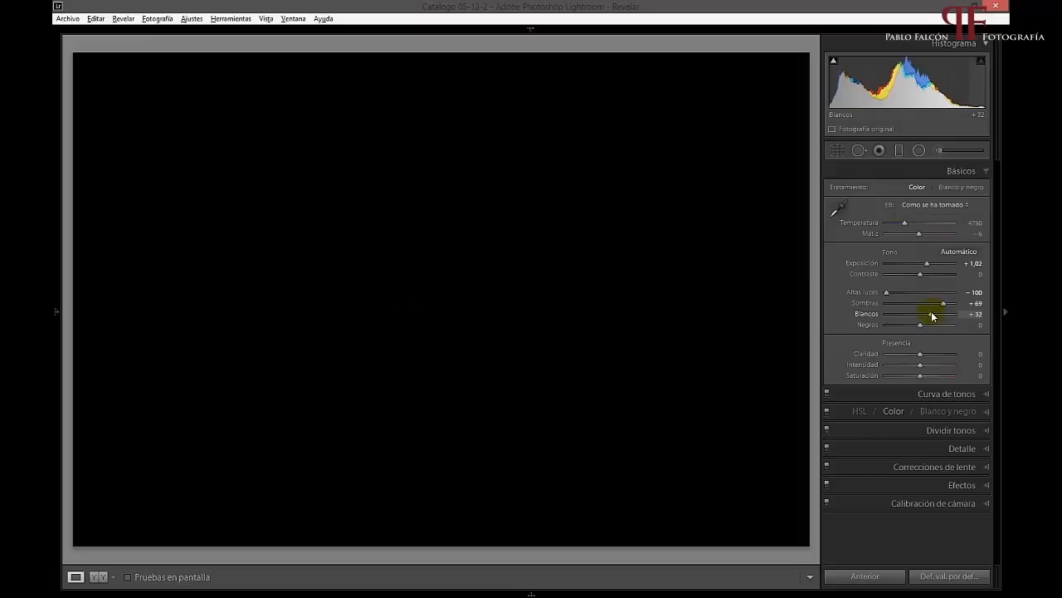
left_click_drag(931, 317, 932, 314)
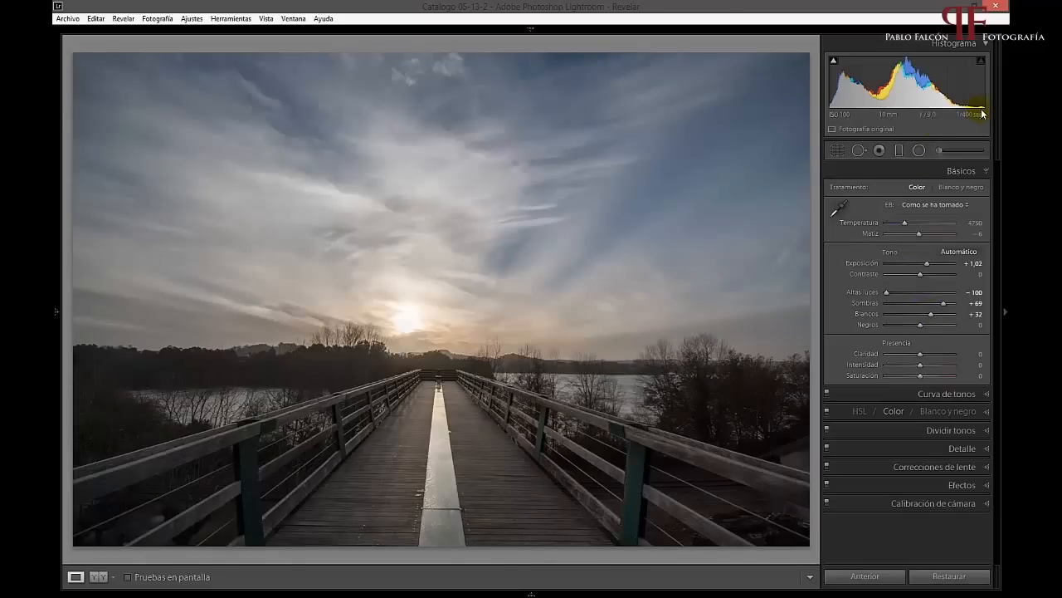
Step: Set Negros to −15 with the clipping preview after trying −27 and +22, and compare the photo with its unedited version
left_click(919, 325, "alt")
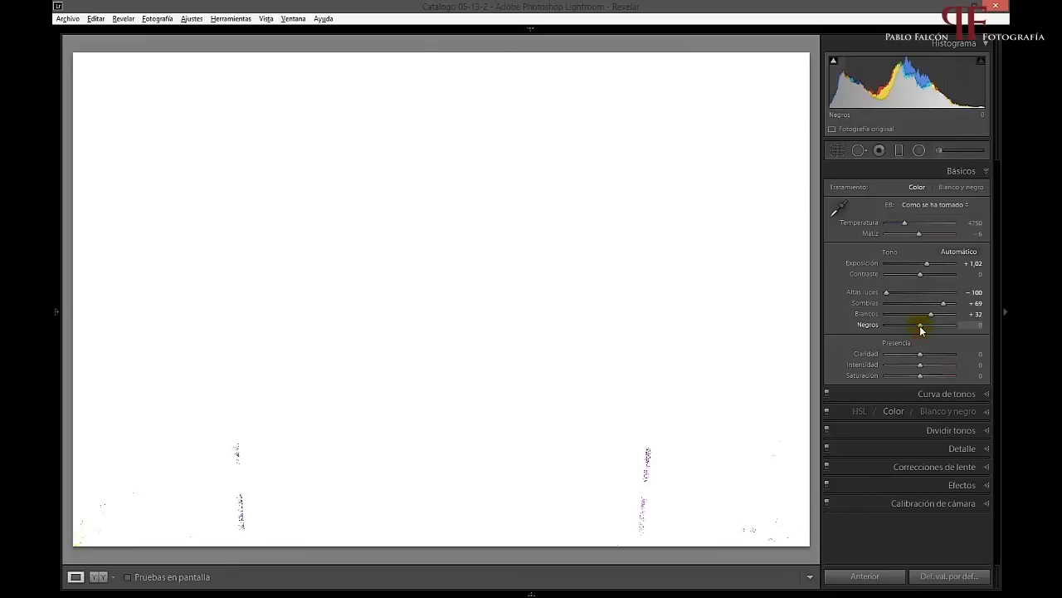
left_click_drag(919, 327, 911, 329)
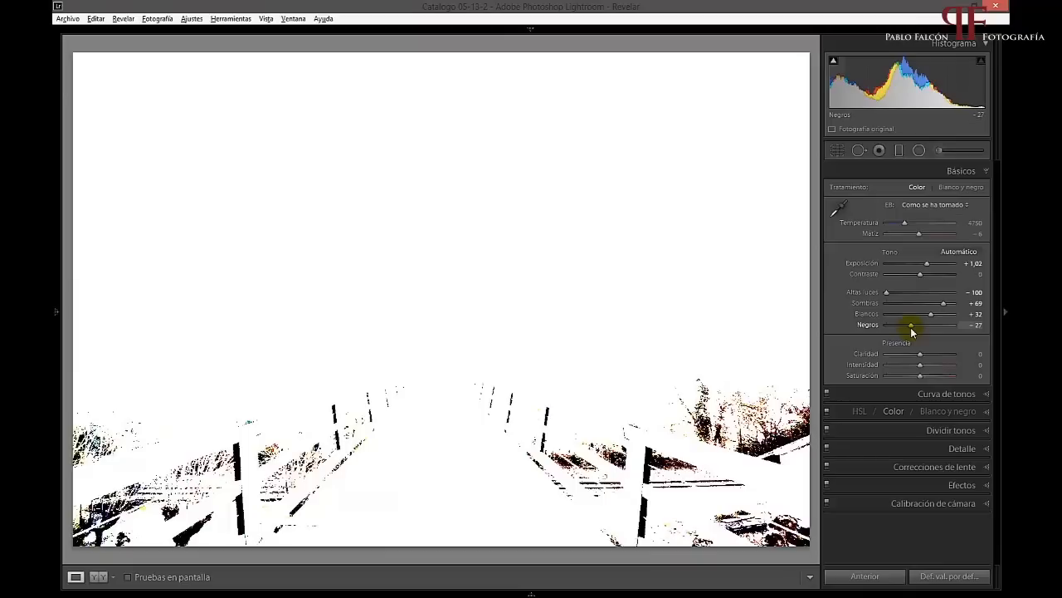
left_click_drag(912, 331, 927, 324)
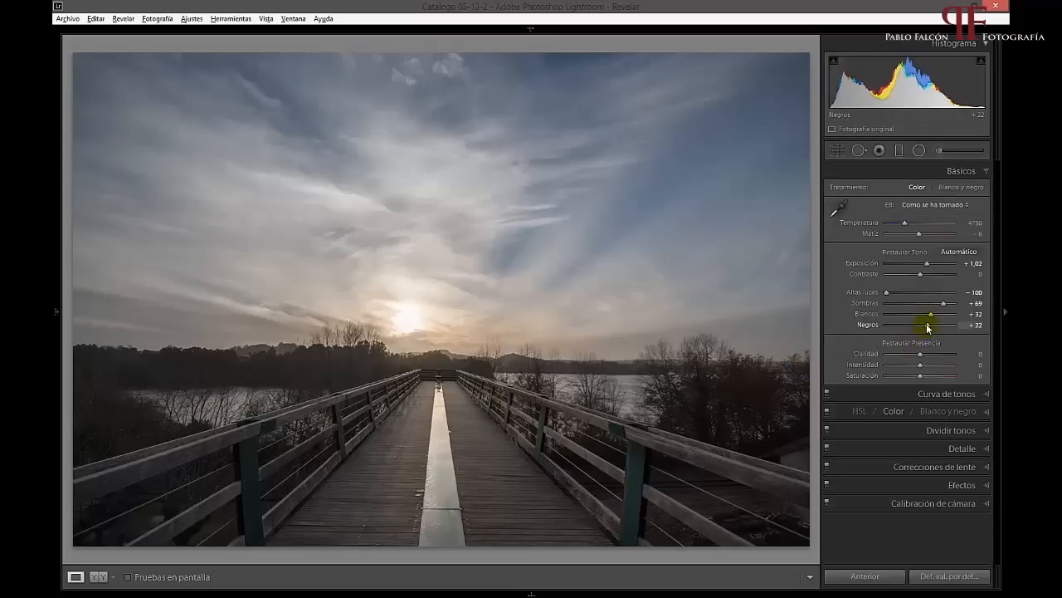
left_click_drag(927, 324, 916, 330)
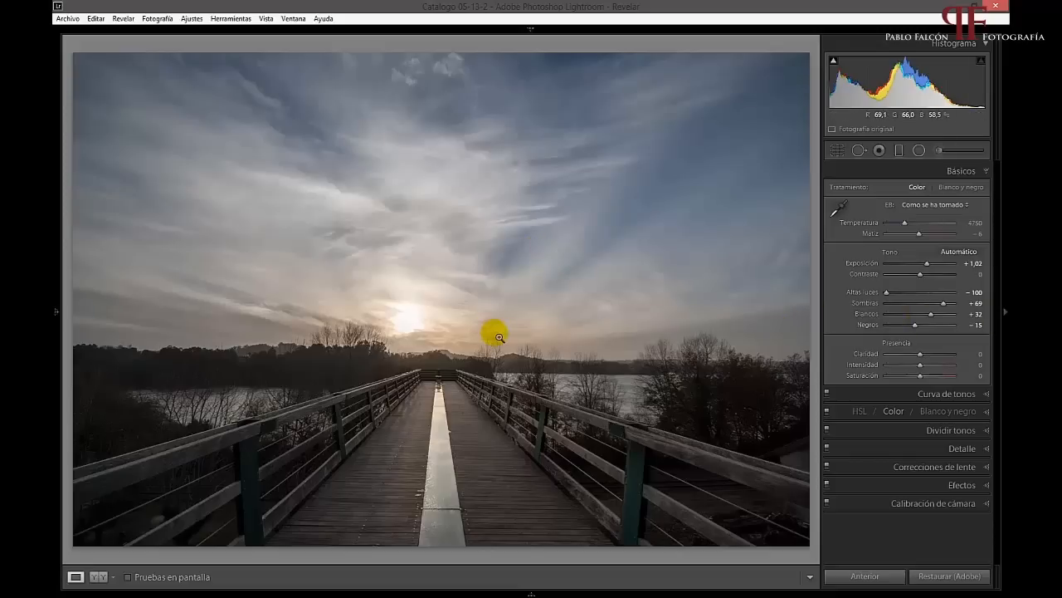
key("backslash")
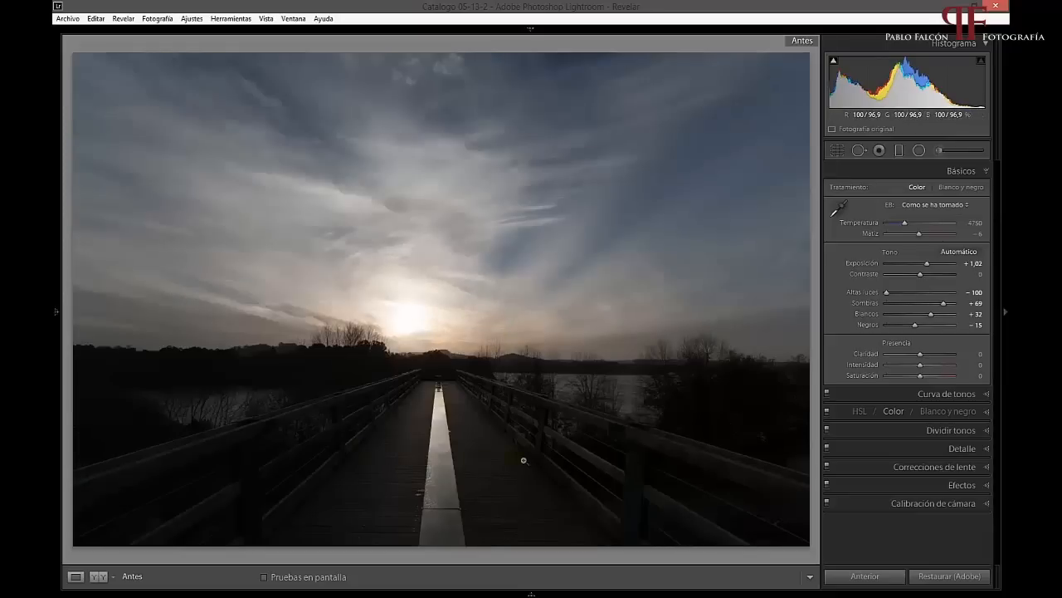
key("backslash")
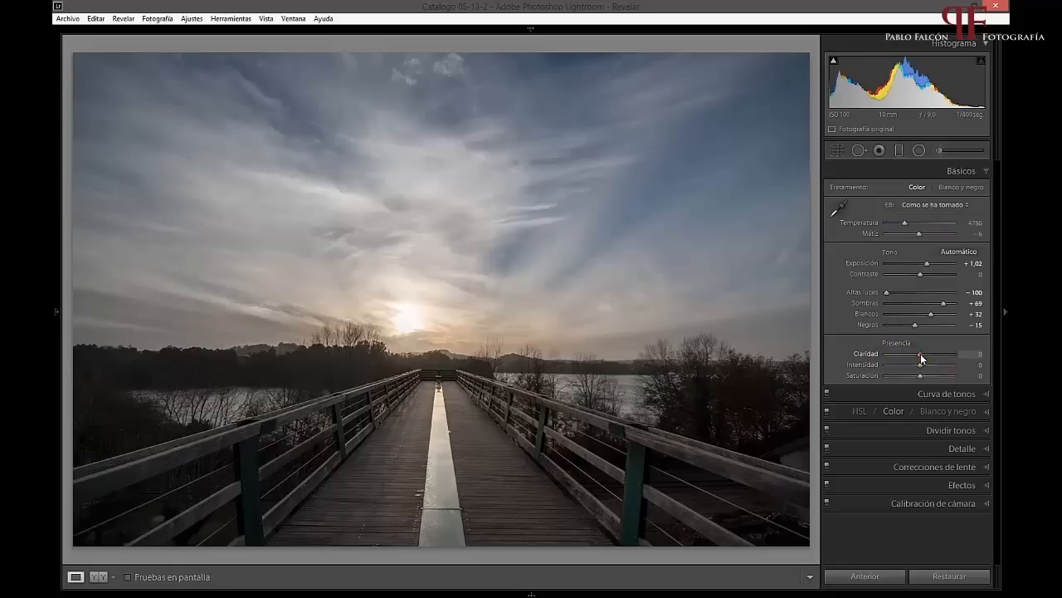
Step: Set Claridad to +44 after trying +47 and −100 on the whole photo
left_click_drag(921, 358, 938, 357)
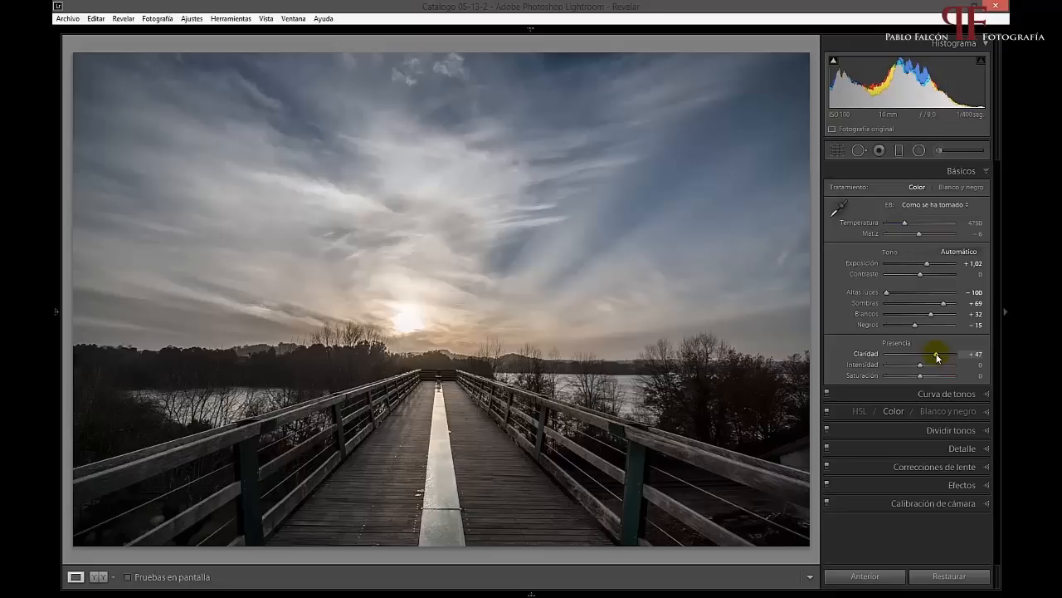
double_click(937, 357)
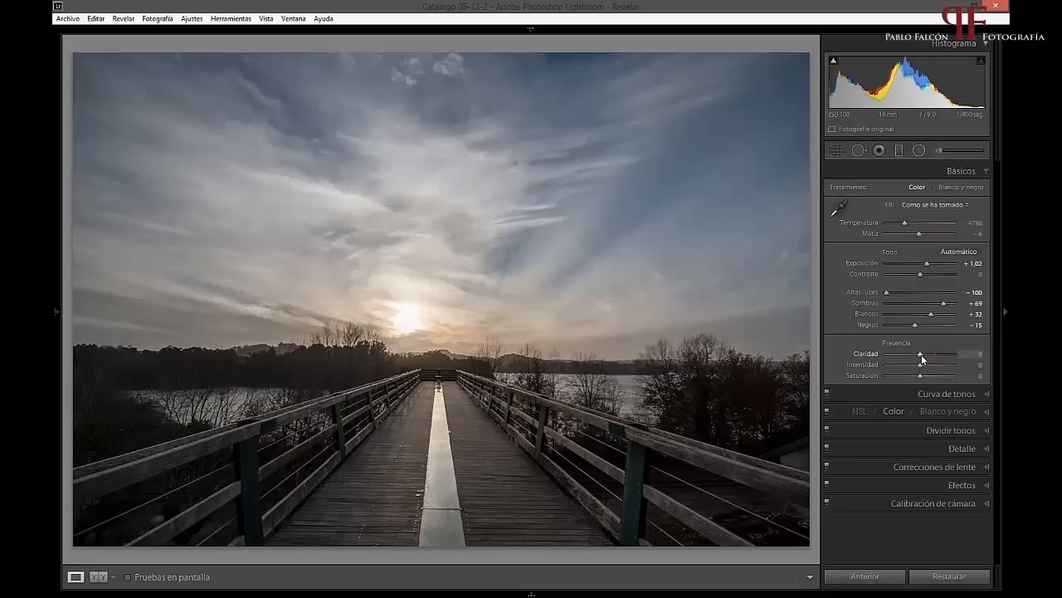
left_click_drag(920, 358, 885, 359)
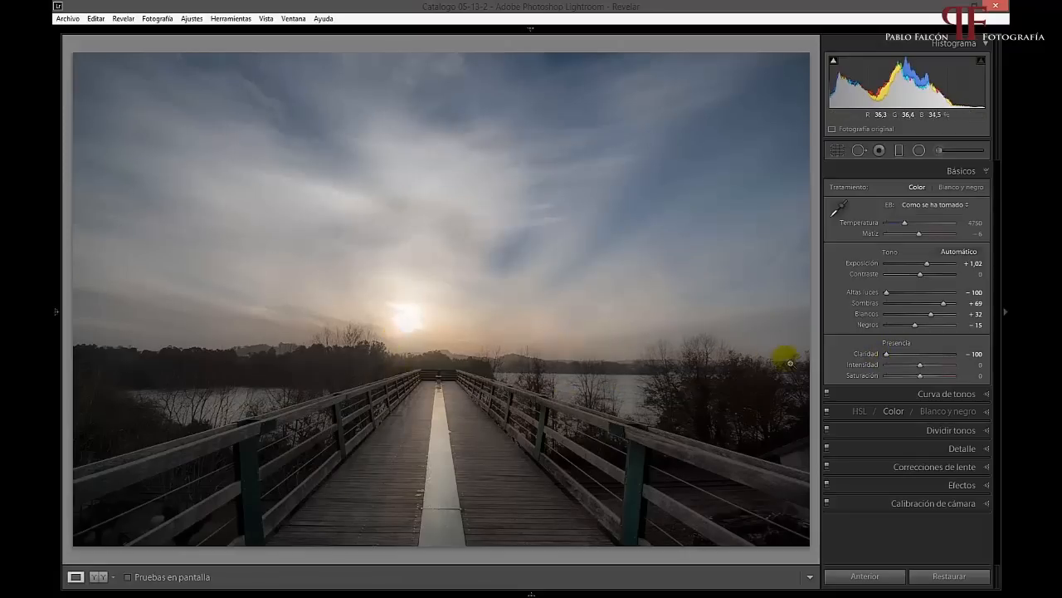
left_click_drag(887, 354, 938, 357)
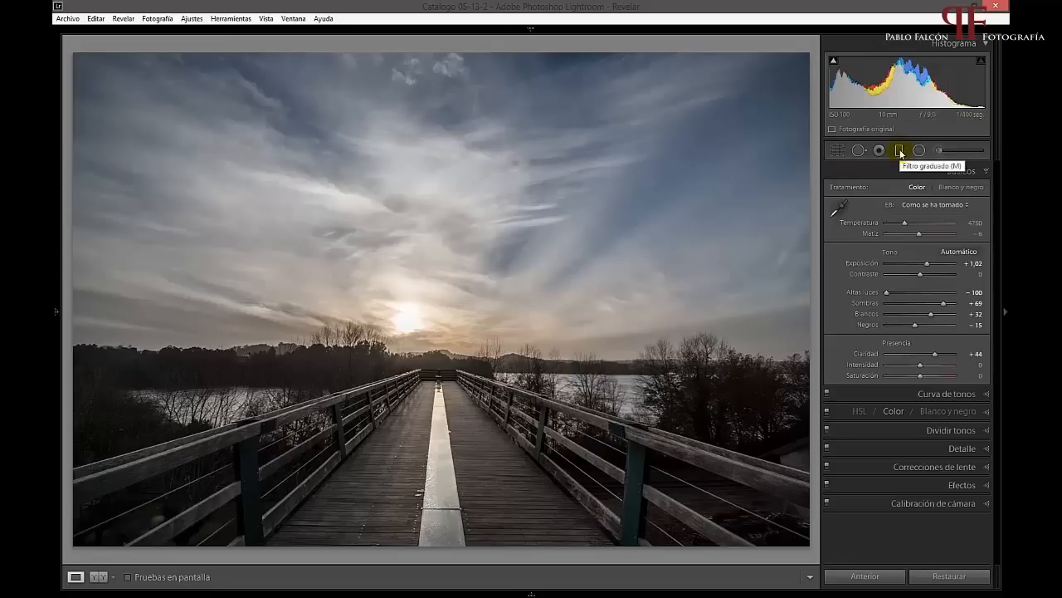
Step: Add a horizontal graduated filter over the sky, fading from the upper clouds down to the bridge railings
left_click(899, 150)
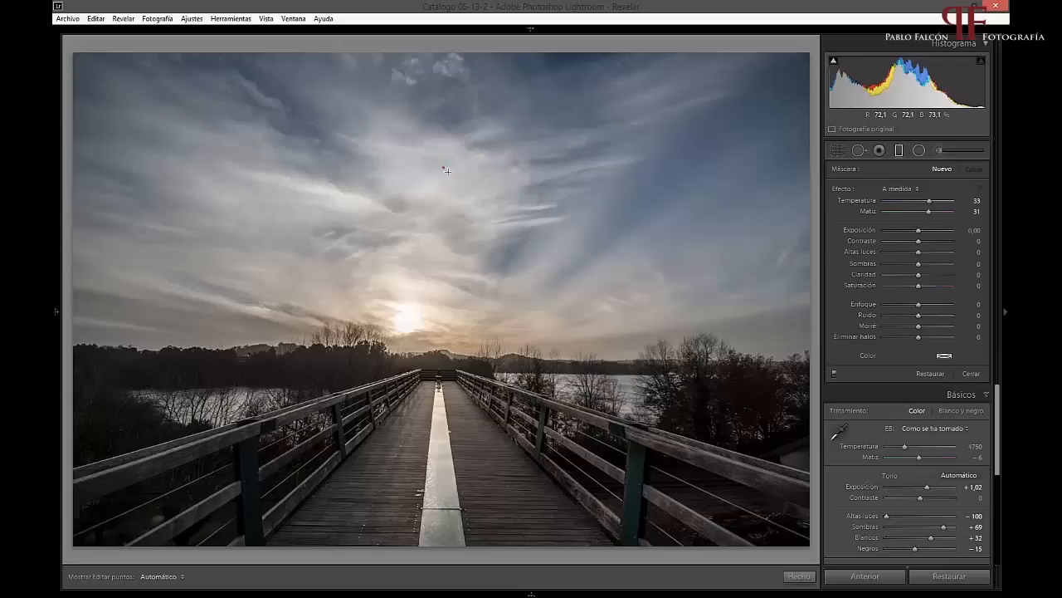
left_click_drag(447, 169, 446, 352)
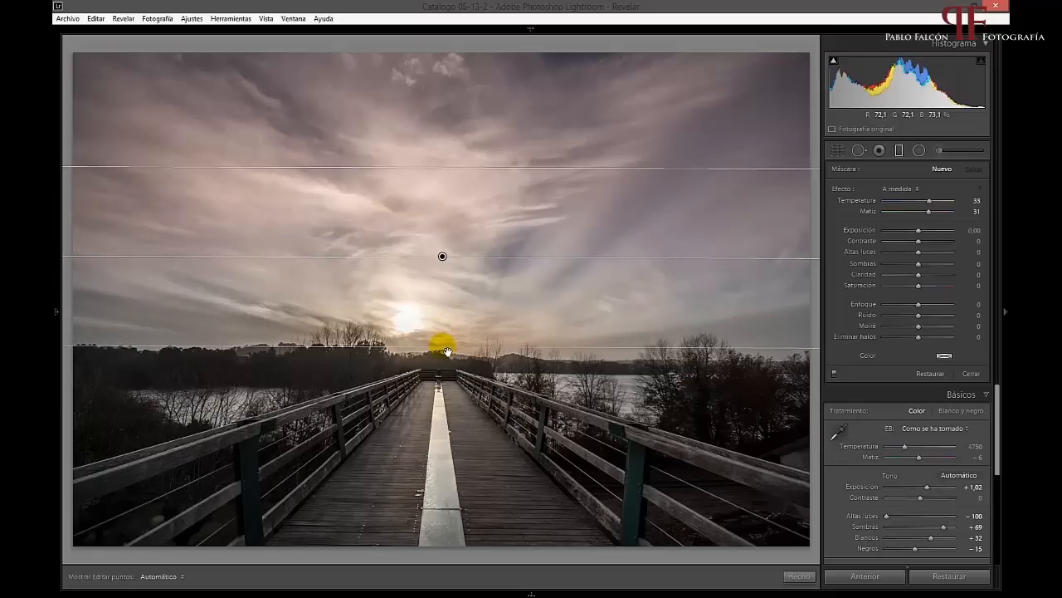
left_click_drag(447, 352, 445, 437)
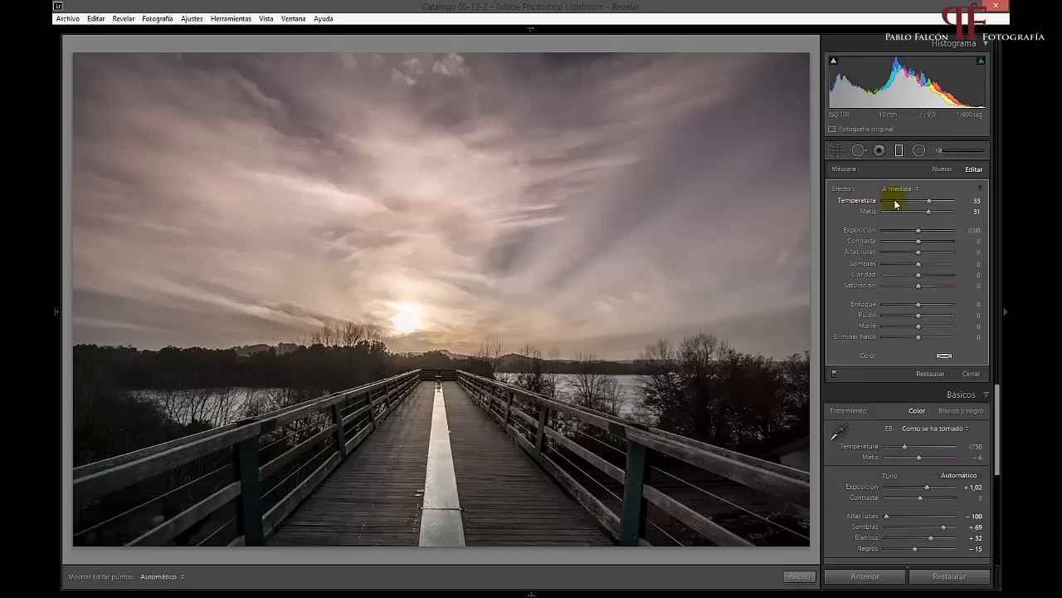
Step: Try different tint, contrast, highlight, shadow and saturation values on the graduated filter, and reset all its effect settings to 0
double_click(932, 202)
double_click(927, 211)
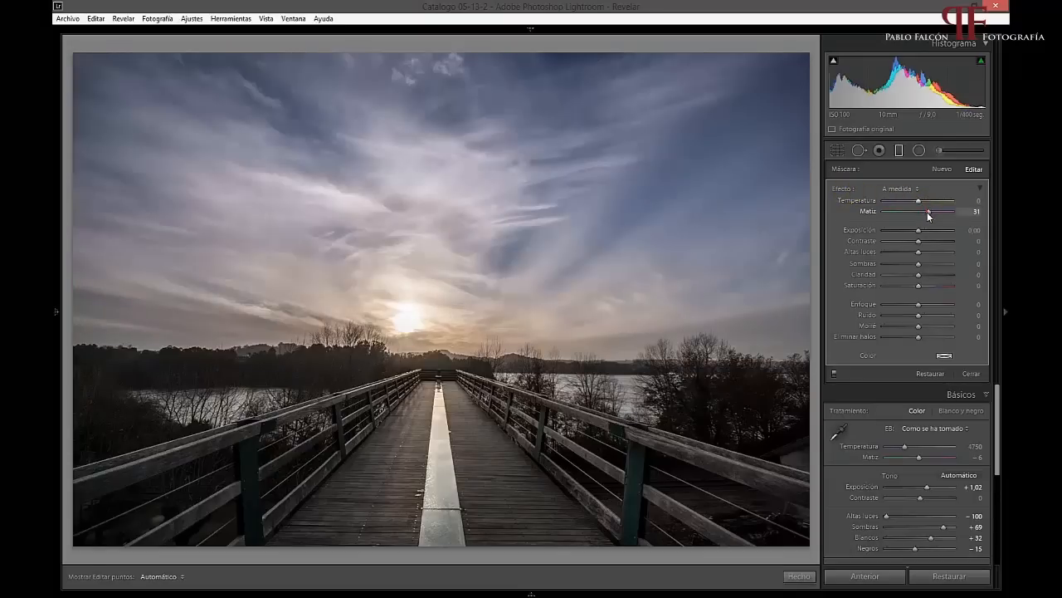
mouse_move(920, 212)
left_mouse_down()
mouse_move(934, 212)
mouse_move(933, 202)
left_mouse_up()
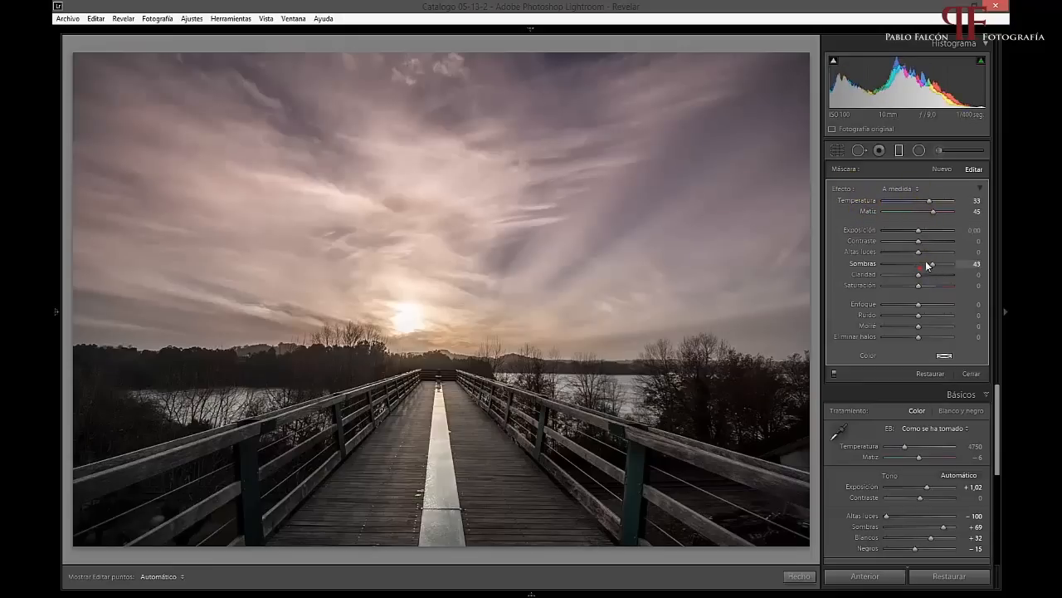
left_click_drag(918, 251, 937, 241)
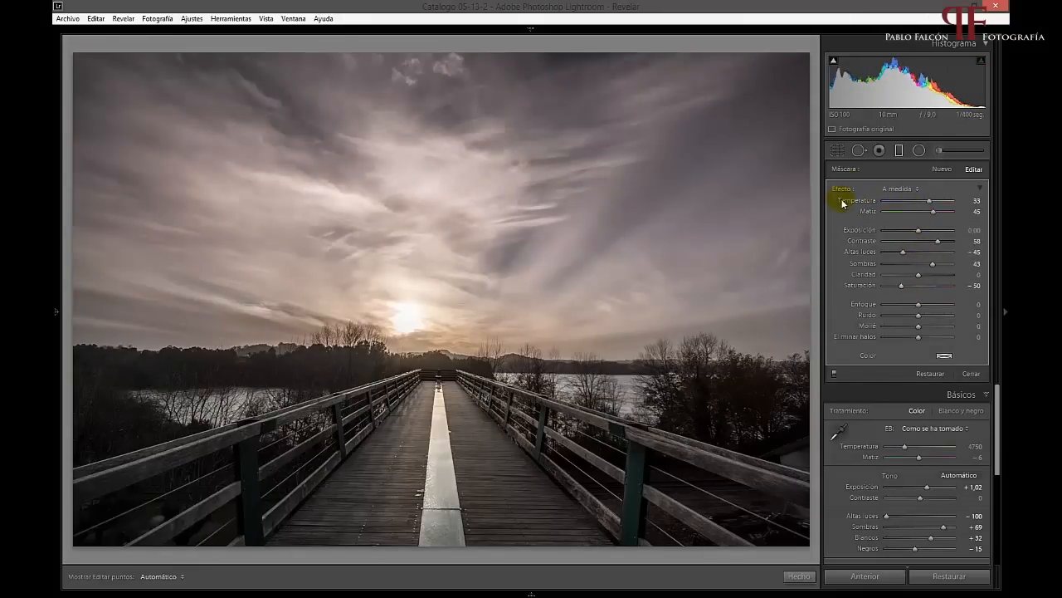
key("alt")
key("alt")
left_click(850, 189)
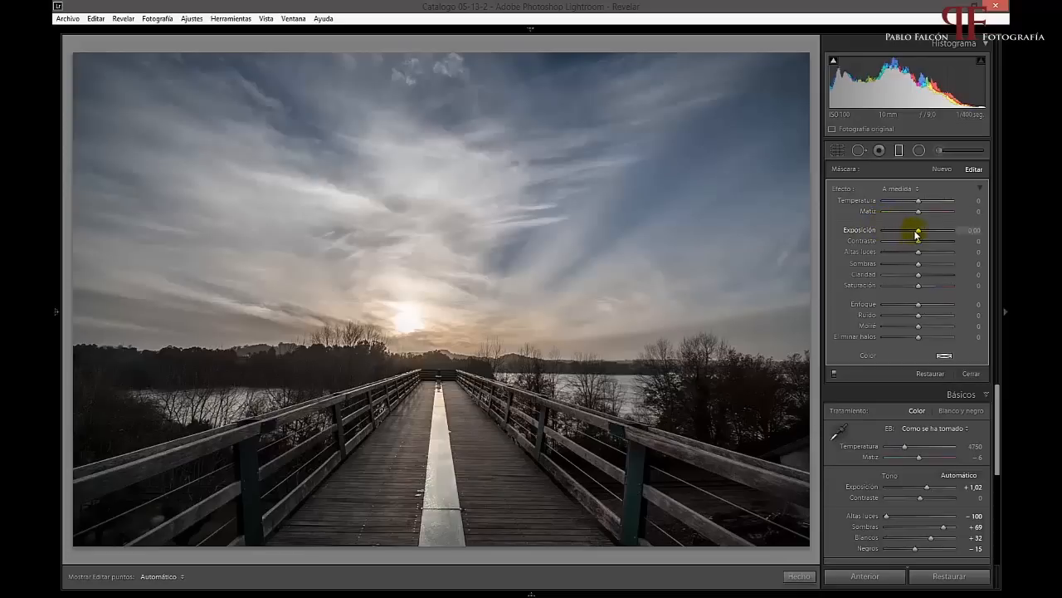
Step: Set the graduated filter's Exposición to −0.98 and narrow its transition to run from just above the sun to the bridge railings
left_click_drag(913, 234, 911, 234)
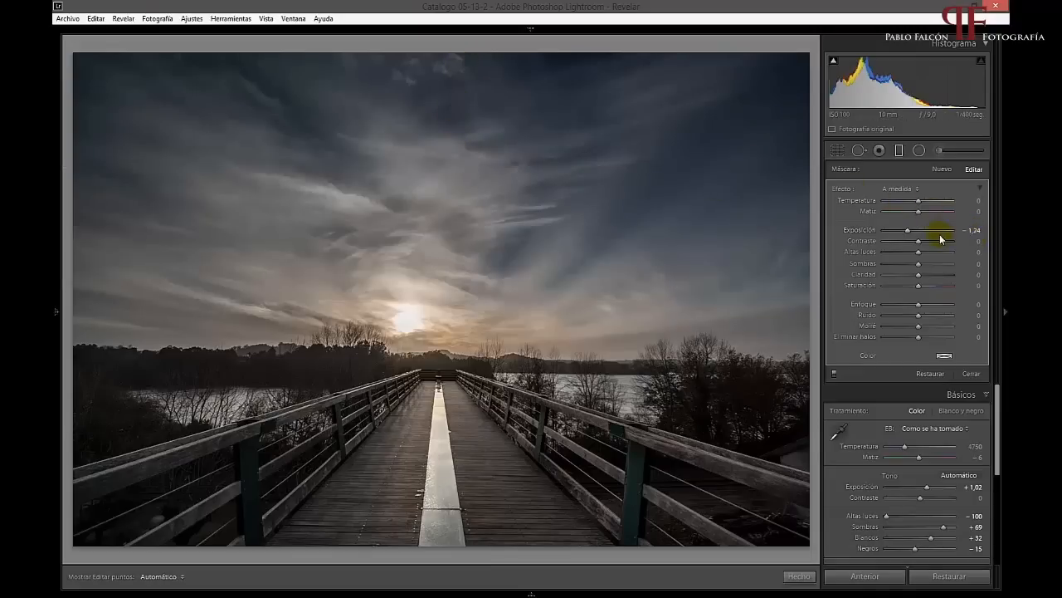
left_click_drag(909, 232, 914, 231)
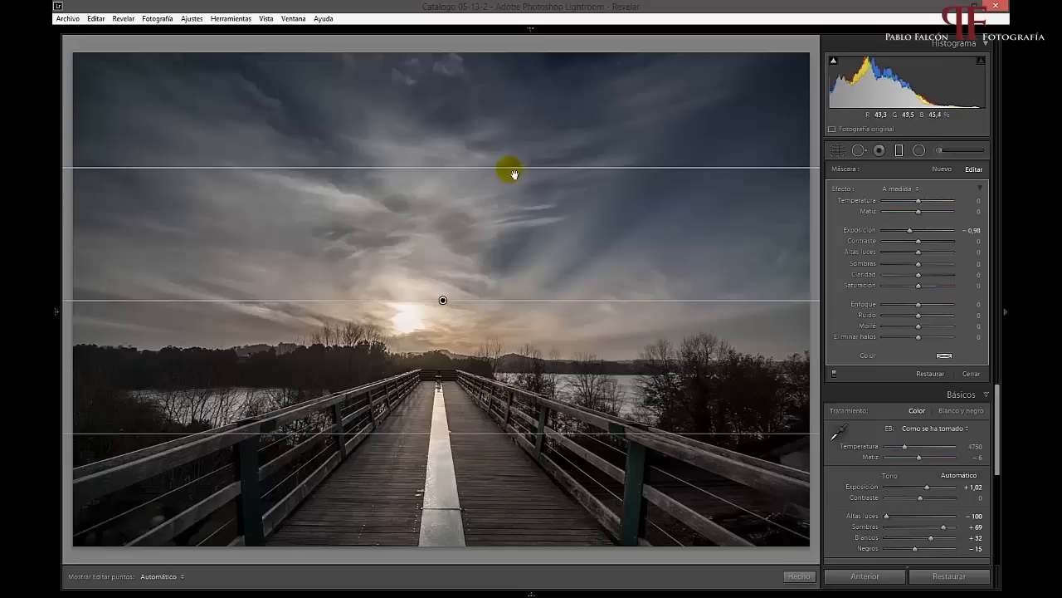
left_click_drag(514, 171, 512, 198)
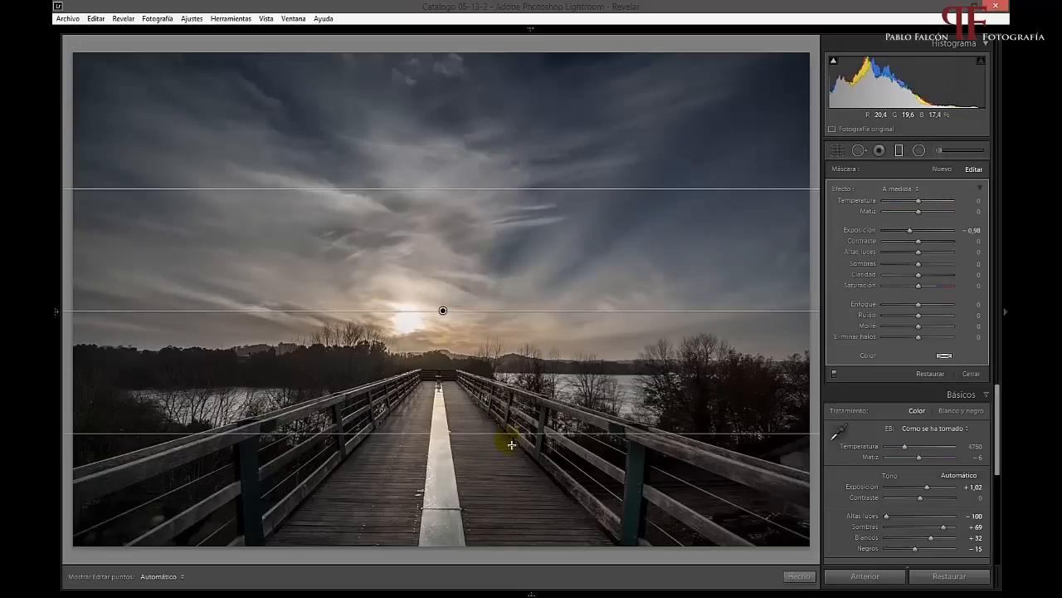
mouse_move(513, 443)
left_mouse_down()
mouse_move(506, 358)
mouse_move(510, 444)
left_mouse_up()
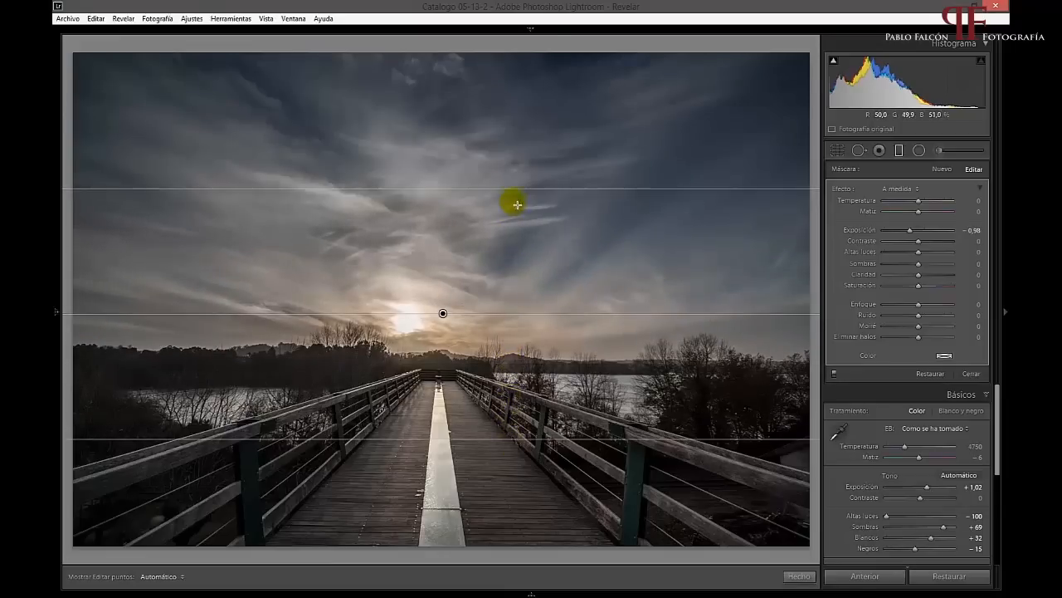
left_click_drag(519, 197, 511, 265)
left_click_drag(442, 437, 456, 435)
left_click_drag(479, 267, 481, 263)
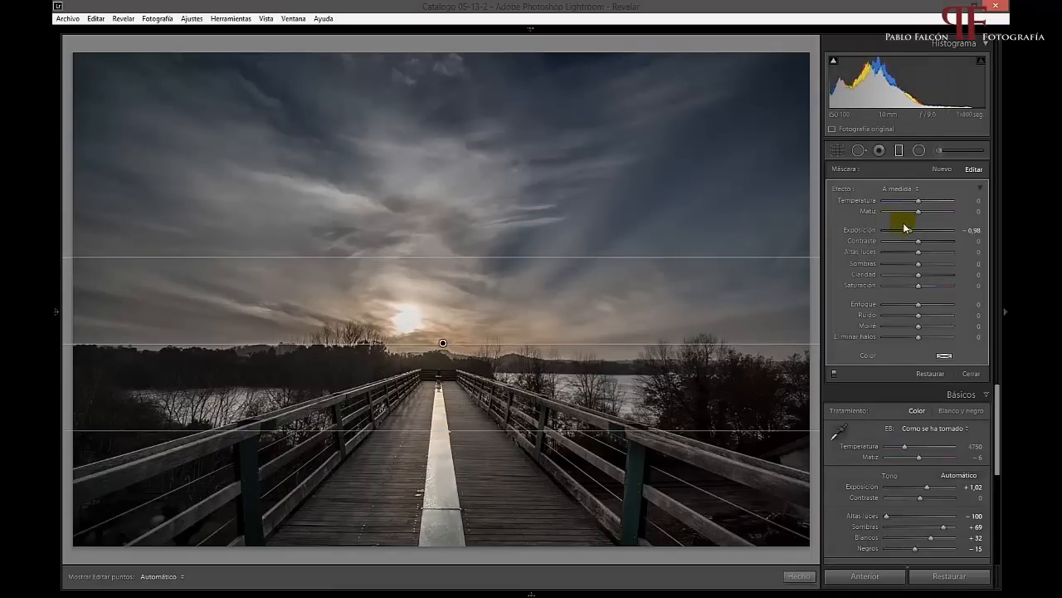
Step: Set the graduated filter's Exposición to −0.37 and Contraste to 19, and finish editing the filter
left_click_drag(910, 232, 913, 233)
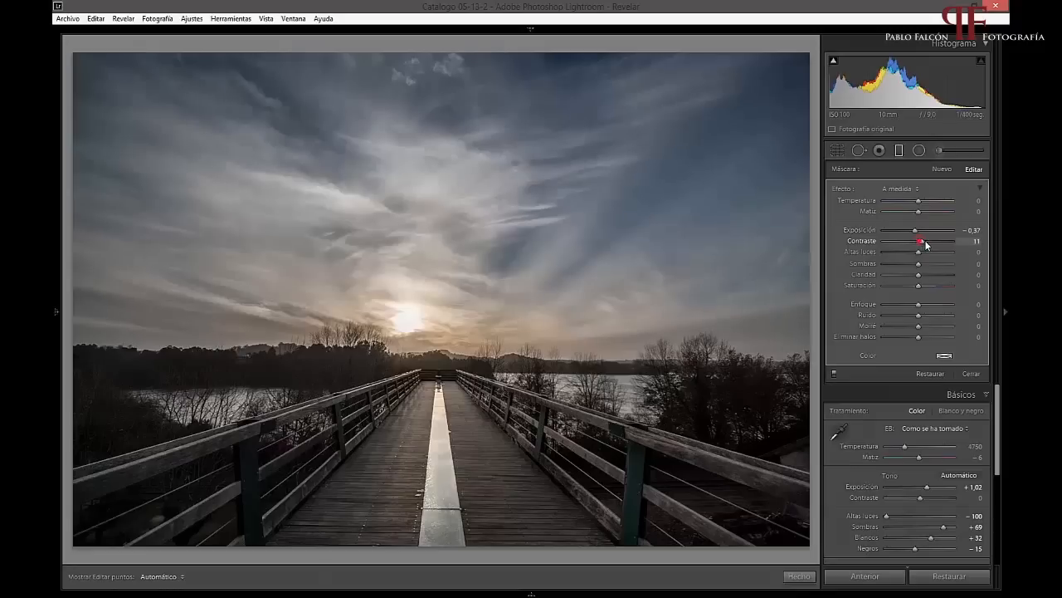
left_click_drag(927, 244, 930, 244)
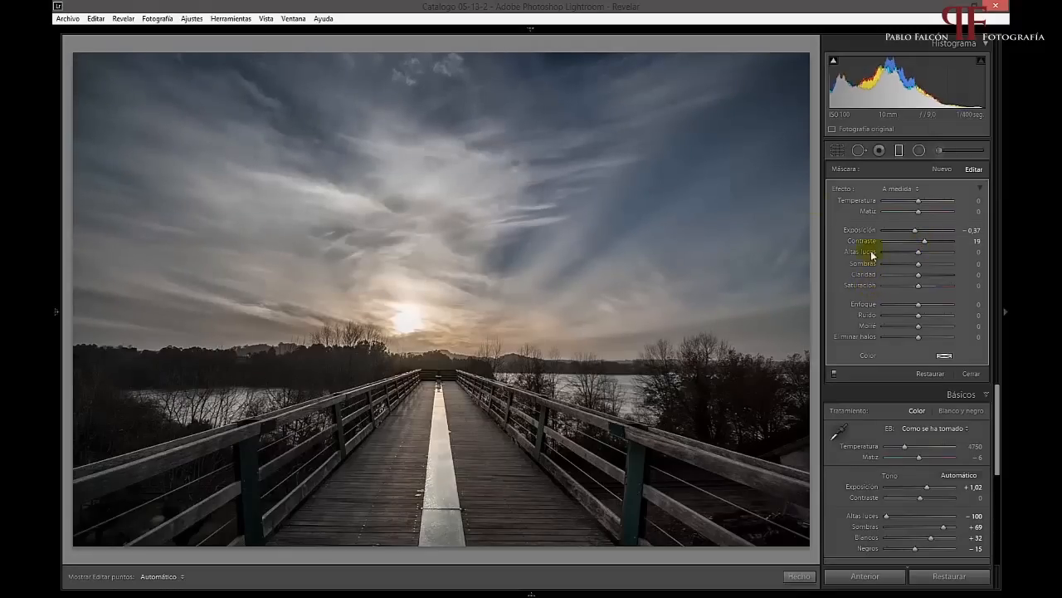
left_click(971, 374)
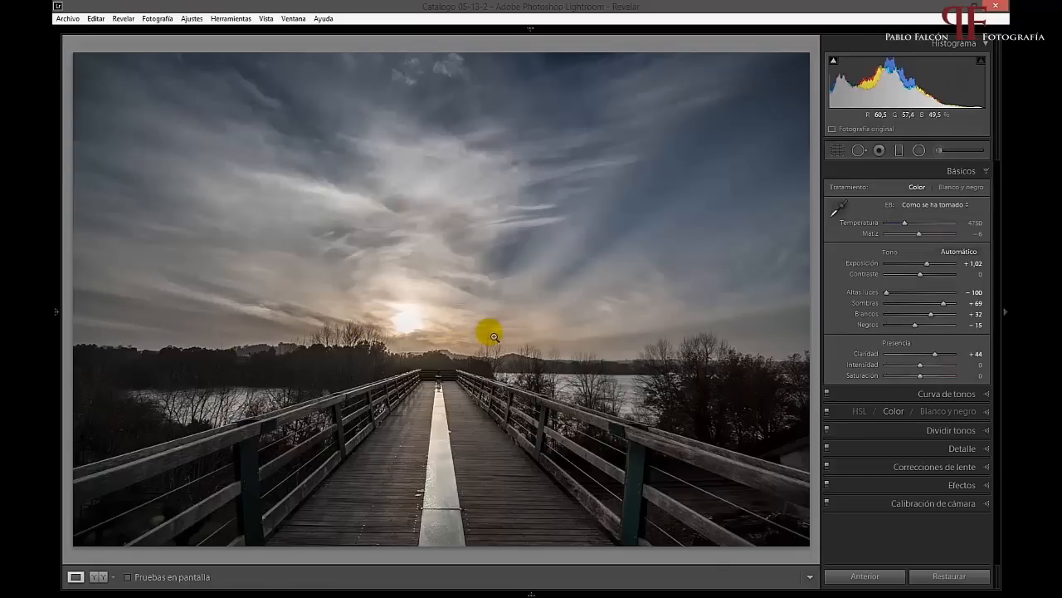
Step: Start a new adjustment brush with Temperatura 38, Matiz 39 and Tamaño 15,0, and begin painting in the sky at the photo's far left
left_click(940, 150)
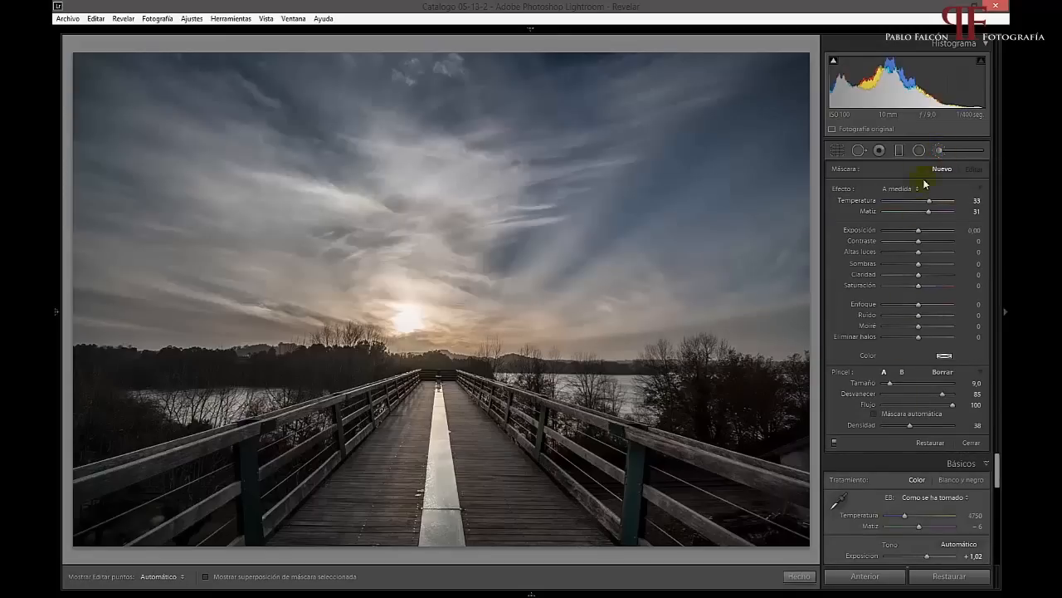
double_click(926, 210)
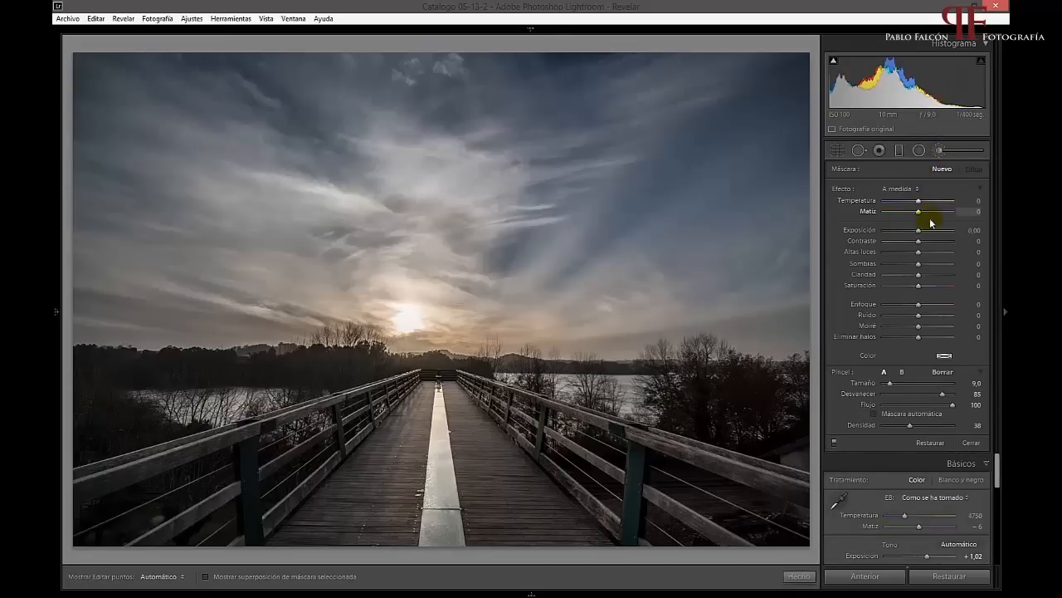
double_click(878, 200)
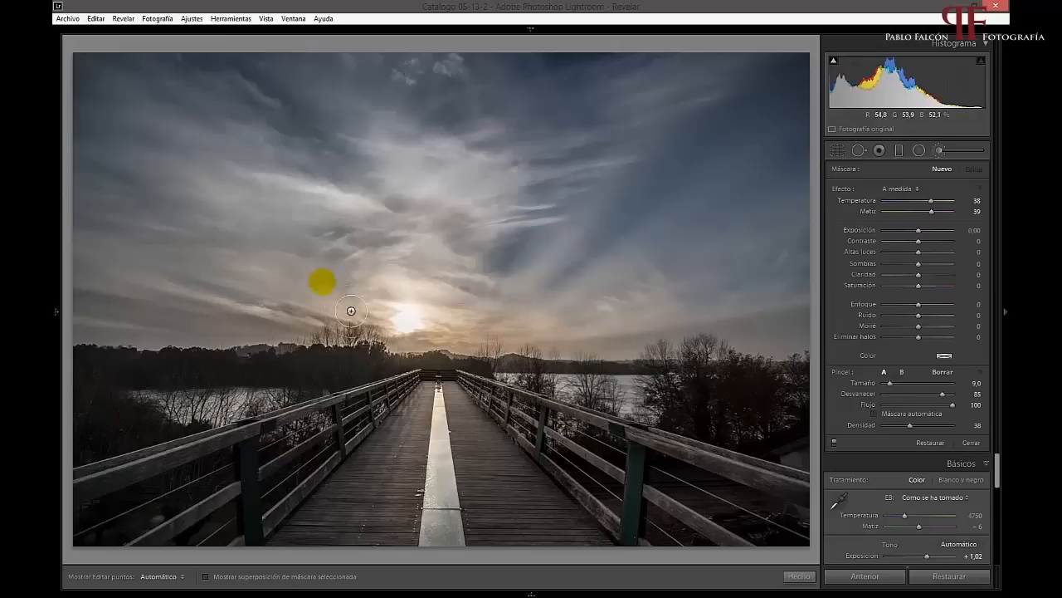
scroll(433, 308, "up", 5)
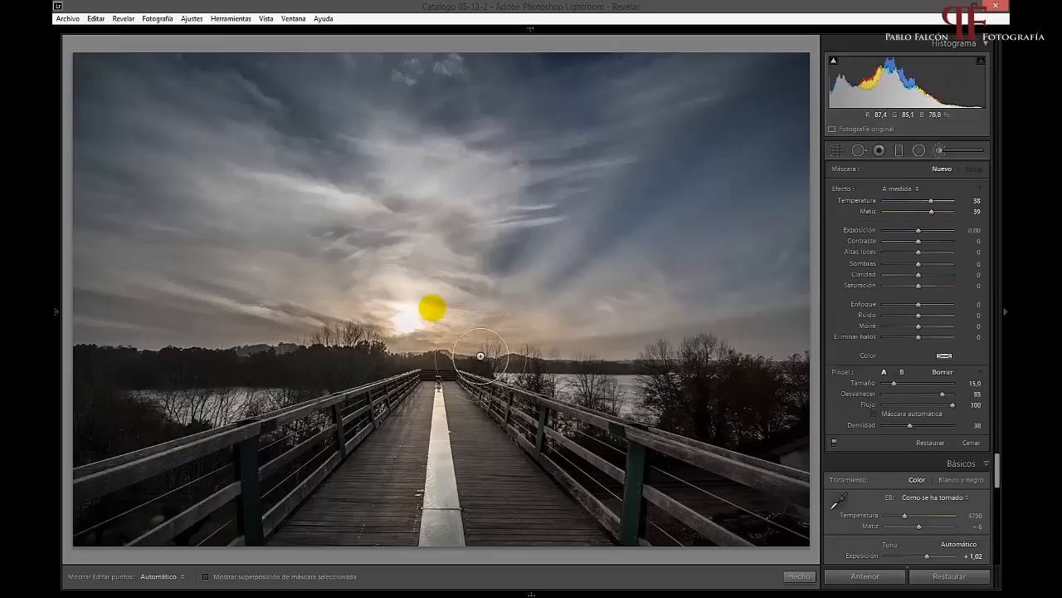
scroll(432, 308, "down", 3)
scroll(467, 343, "up", 4)
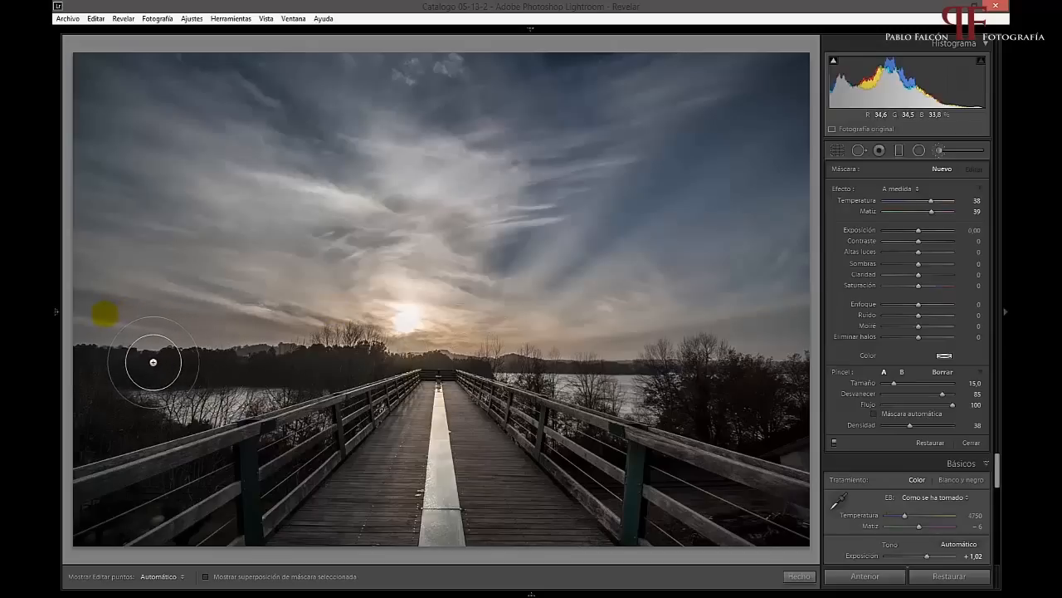
left_click(156, 359)
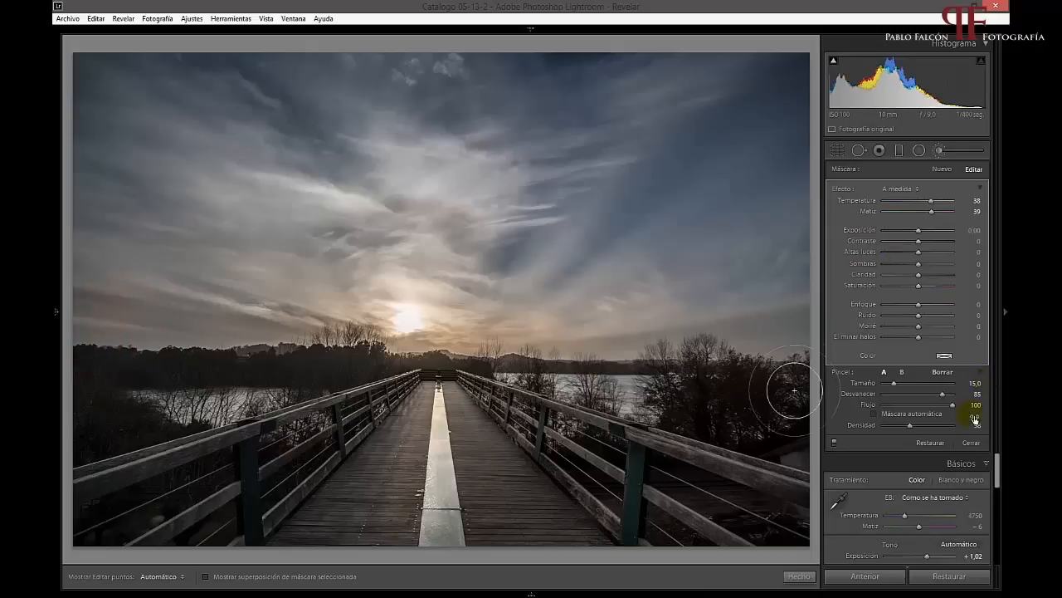
Step: Try a separate new brush adjustment in the sky above the right-hand trees, and delete it
left_click(972, 442)
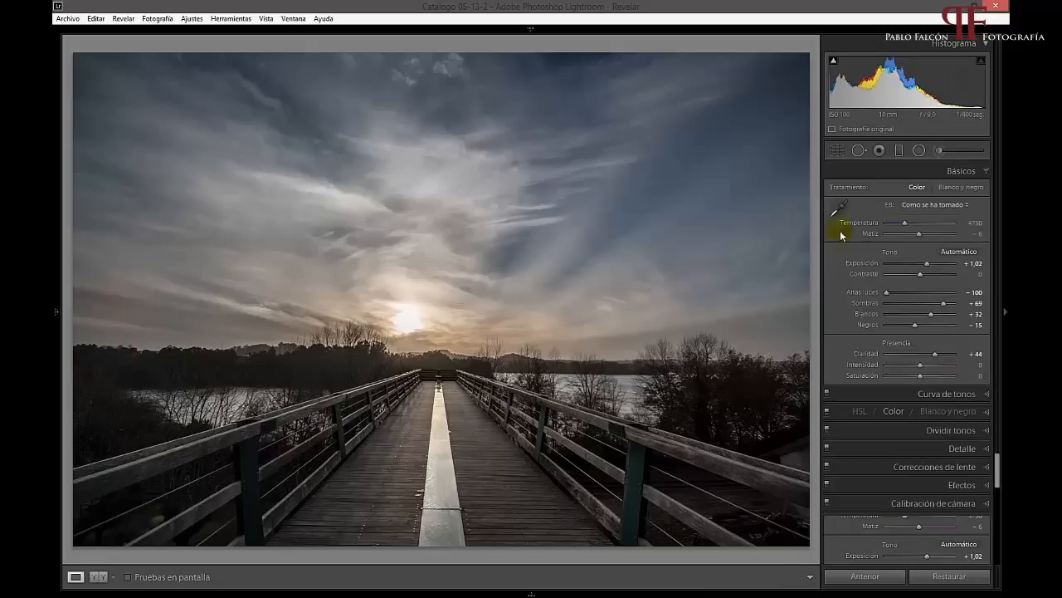
left_click(939, 150)
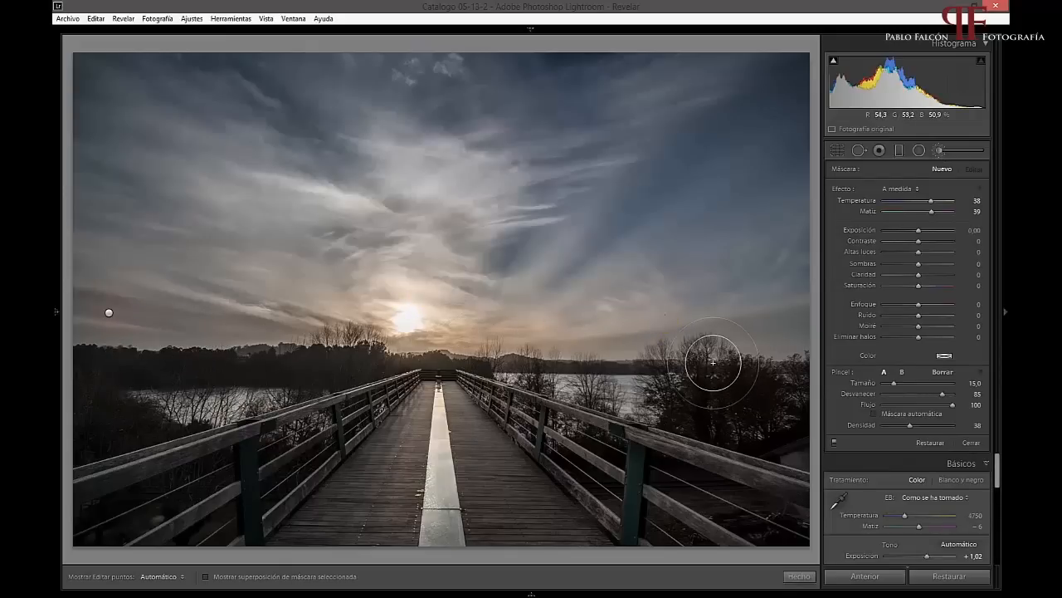
left_click(665, 314)
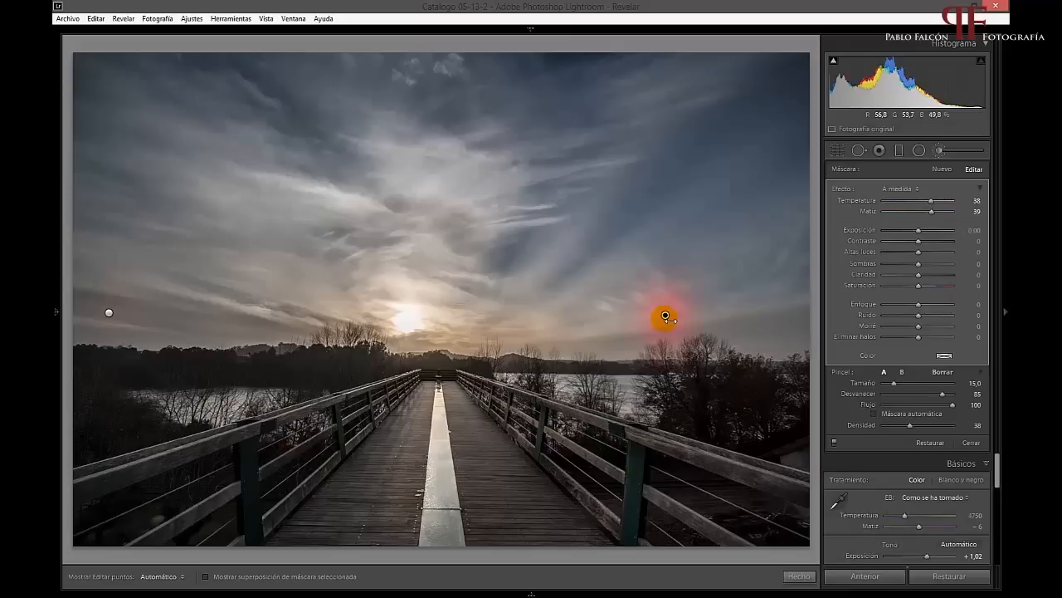
key("Delete")
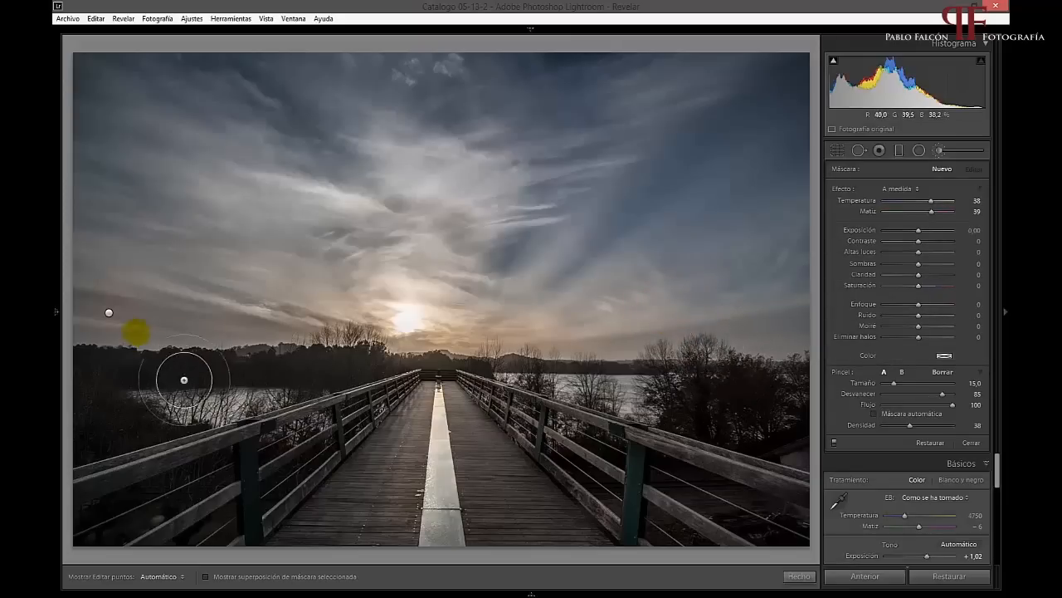
Step: Reselect the brush adjustment at the left, show its mask overlay and paint a band along the horizon across the whole photo
left_click(109, 313)
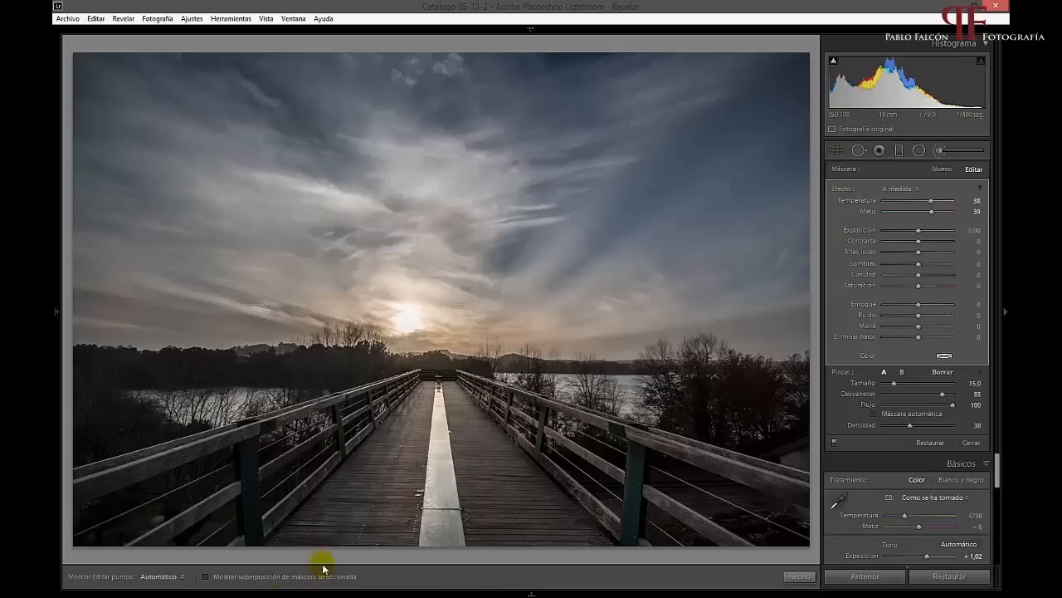
left_click(207, 576)
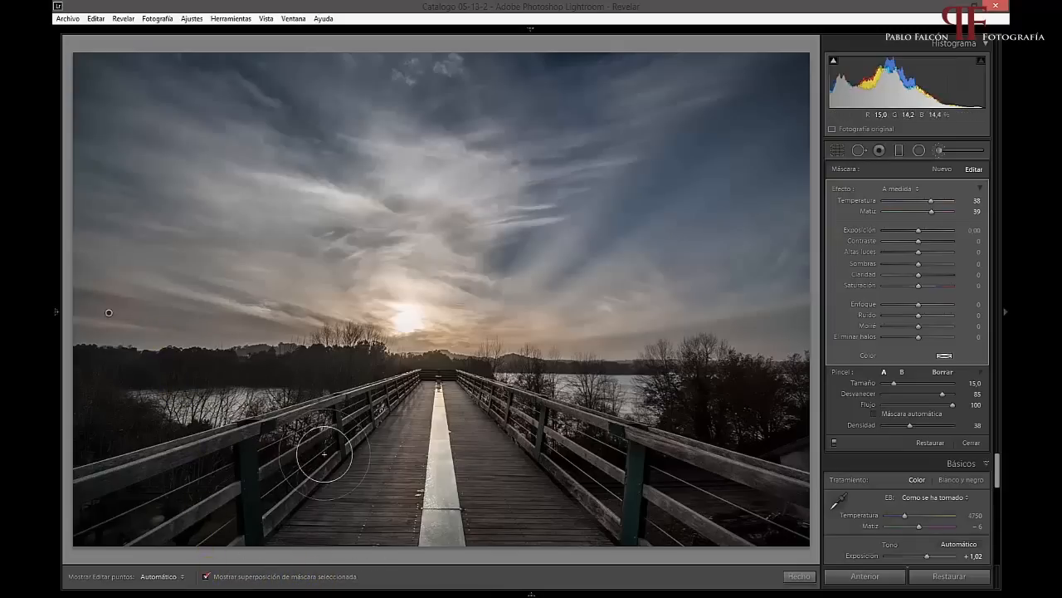
left_click(109, 312)
key("h")
mouse_move(109, 312)
left_mouse_down()
mouse_move(382, 326)
mouse_move(787, 320)
left_mouse_up()
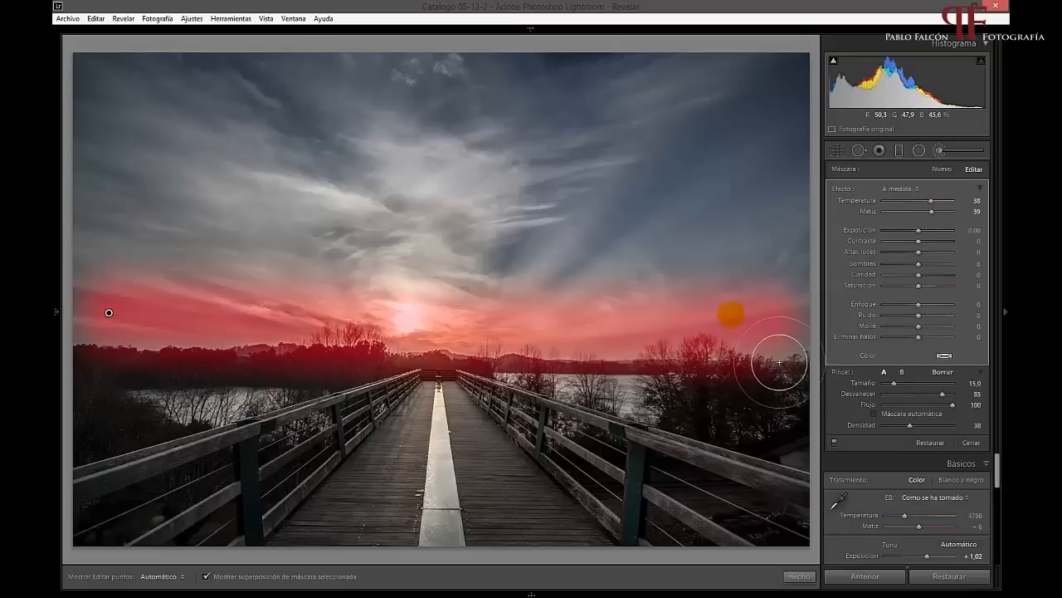
key("h")
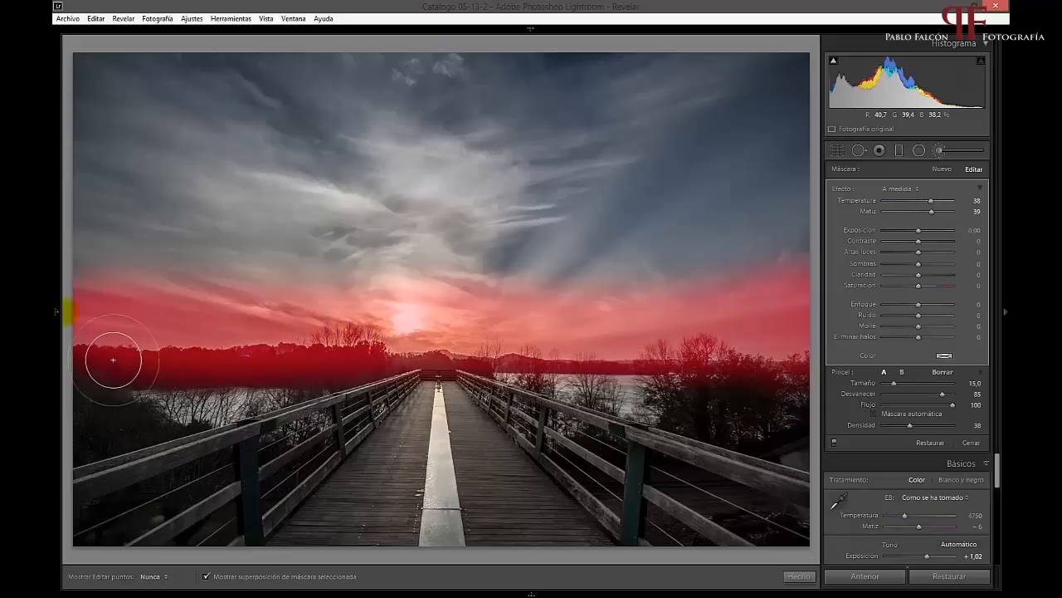
key("h")
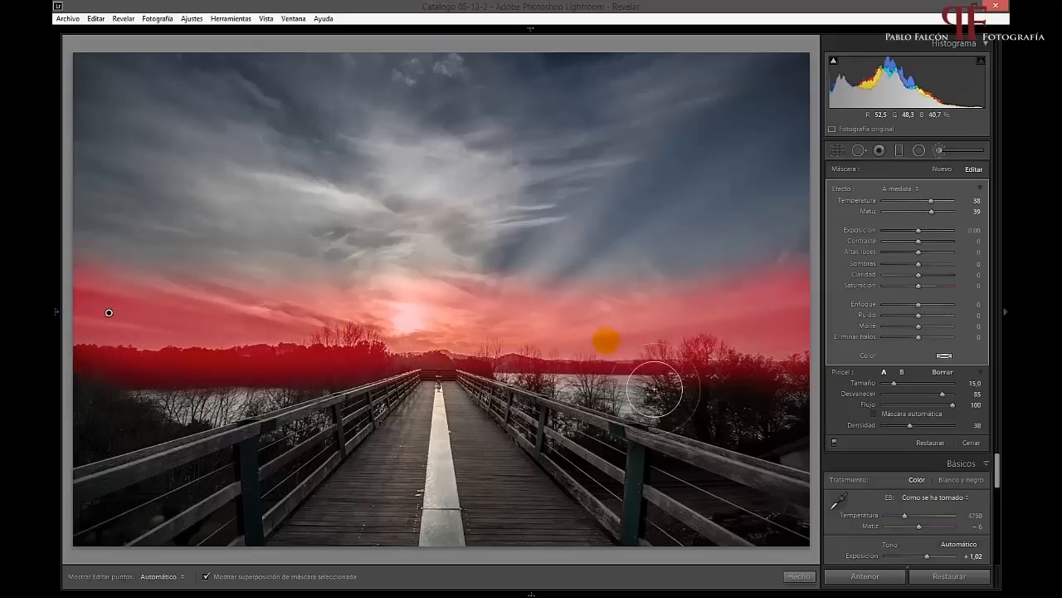
left_click_drag(754, 376, 782, 347)
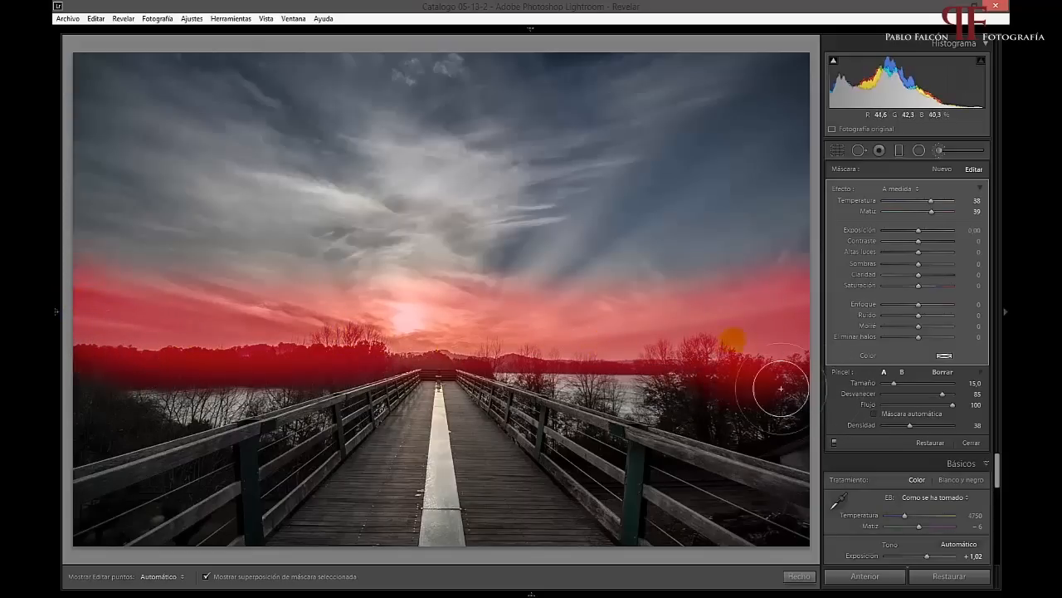
Step: Compare the painted horizon band with the mask overlay off and on, leaving the overlay hidden
key("h")
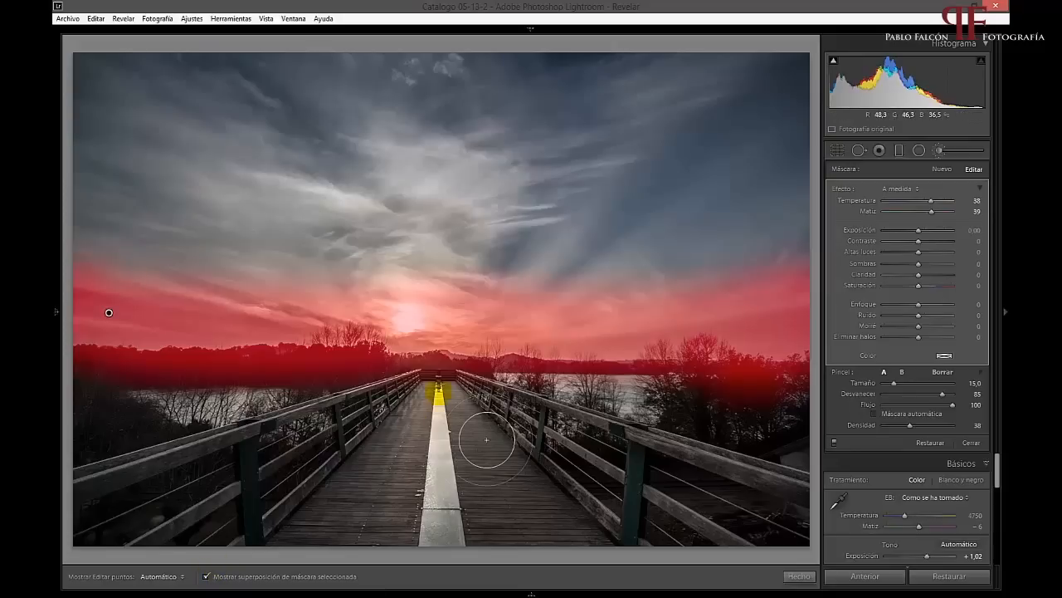
key("o")
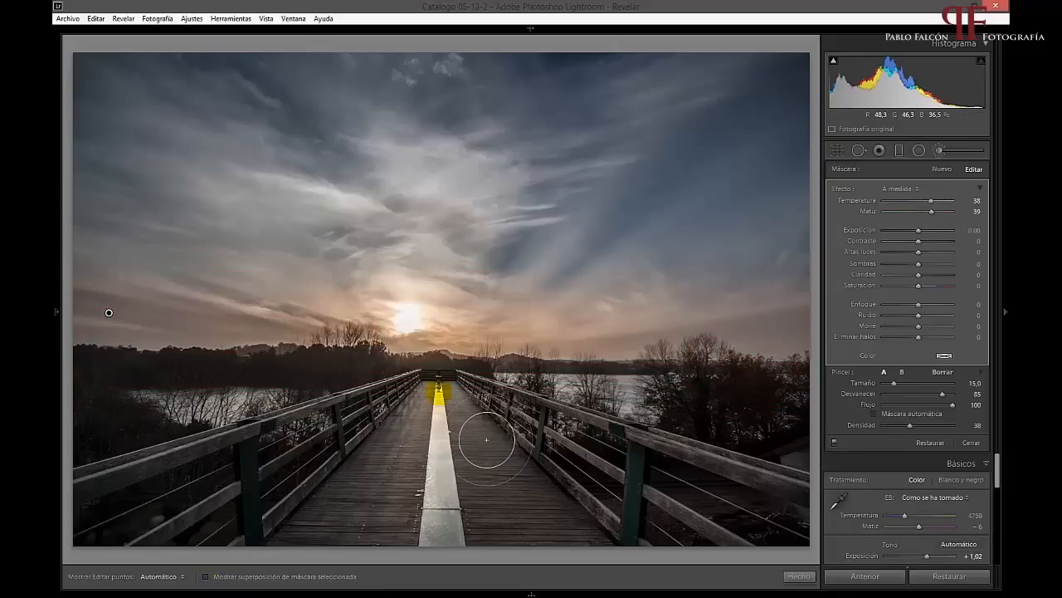
key("o")
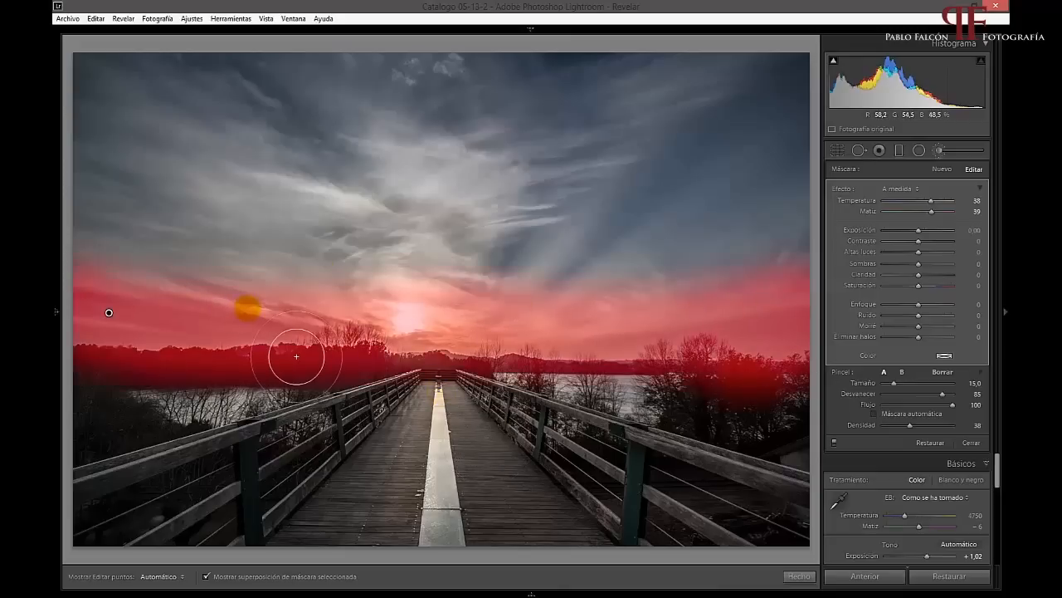
key("o")
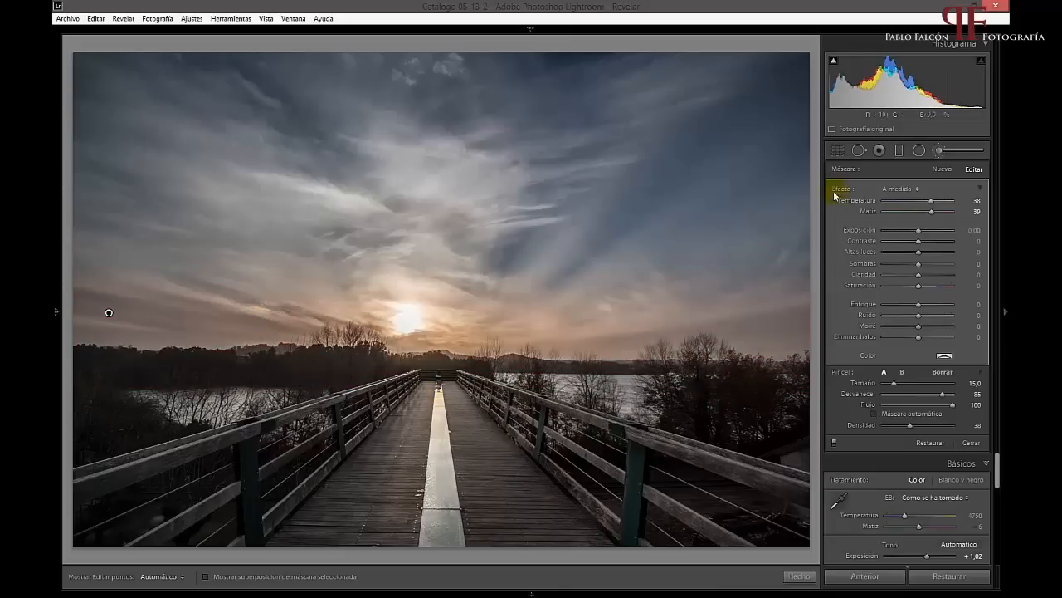
Step: Try a Temperatura of 68 on the horizon brush adjustment, and reset its Temperatura and Matiz to 0
left_click_drag(931, 204, 940, 206)
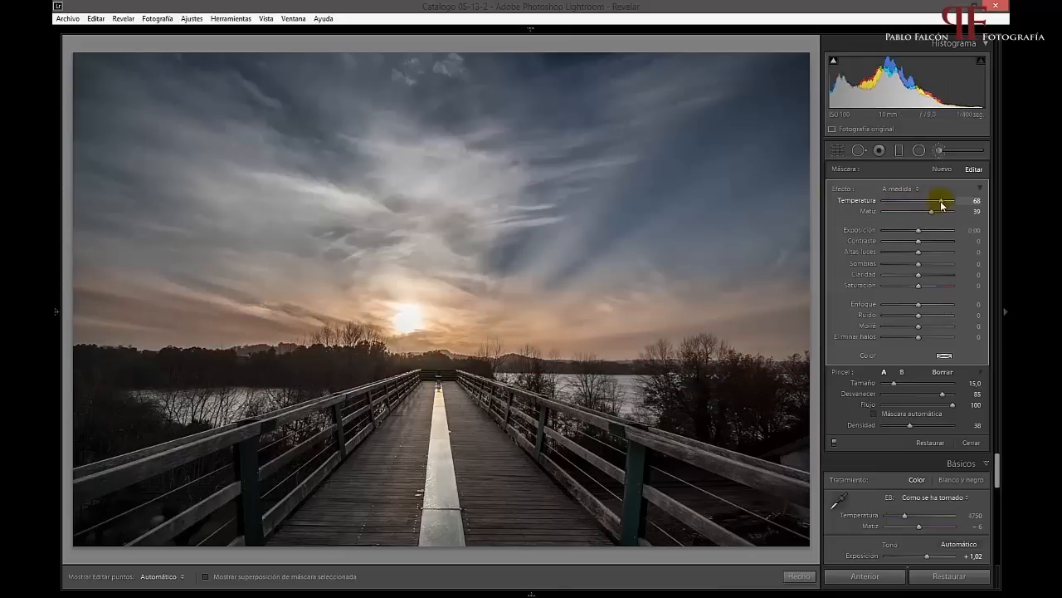
double_click(941, 203)
double_click(933, 210)
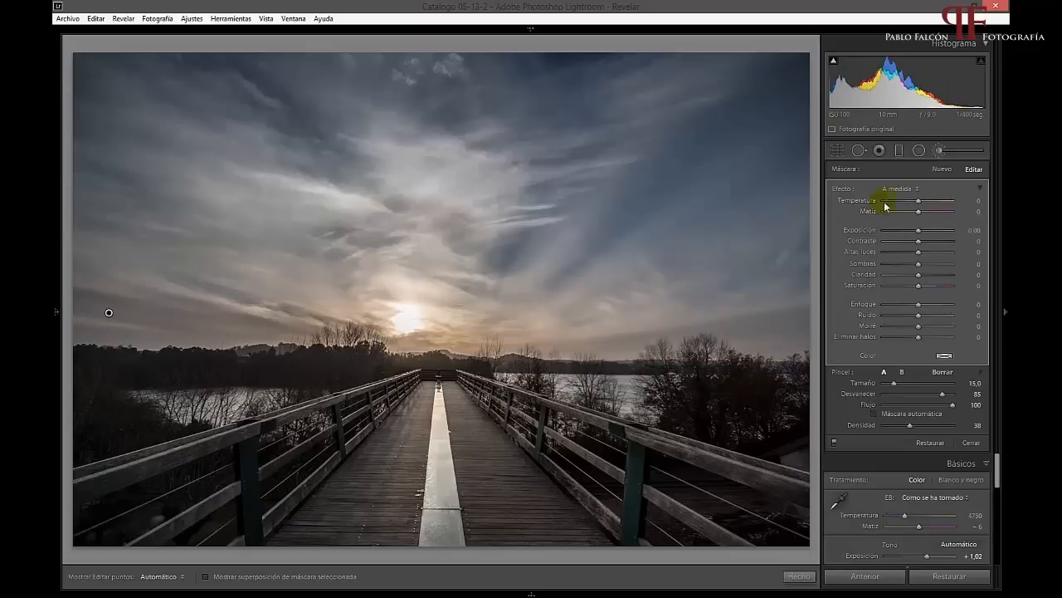
Step: Set the horizon brush adjustment's Temperatura to 70 and Matiz to 51
left_click_drag(920, 205, 939, 205)
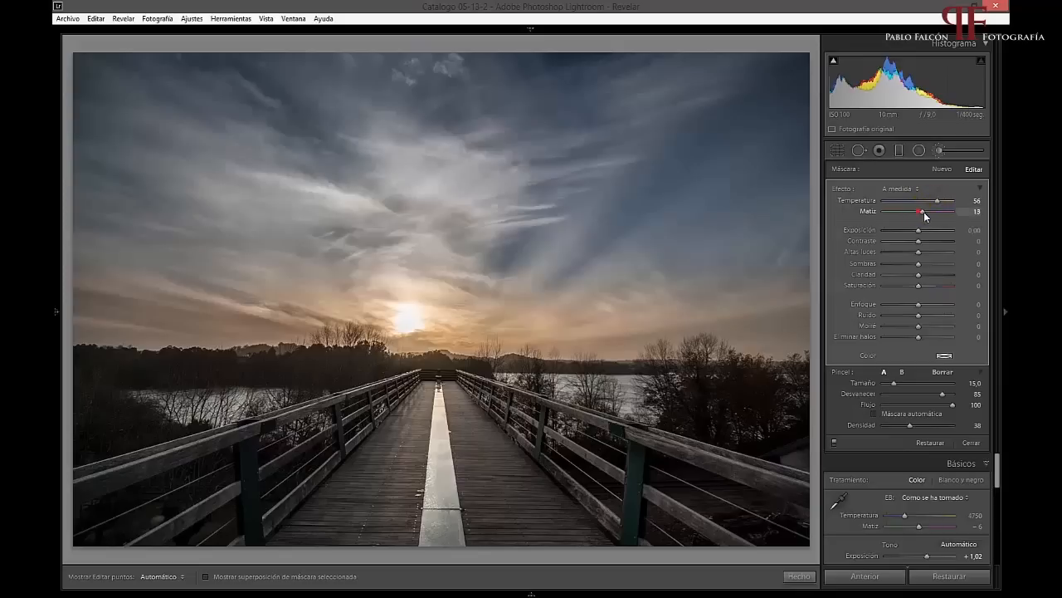
left_click_drag(925, 216, 928, 217)
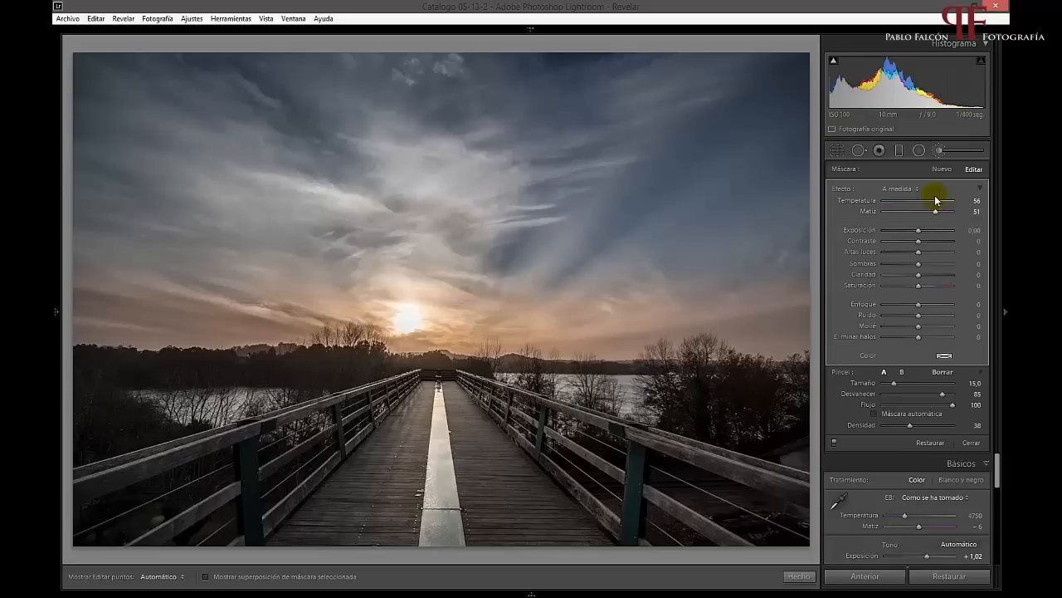
left_click_drag(936, 201, 941, 201)
Step: Compare the photo with the brush adjustment switched off and on, and finish editing the brush
left_click(834, 443)
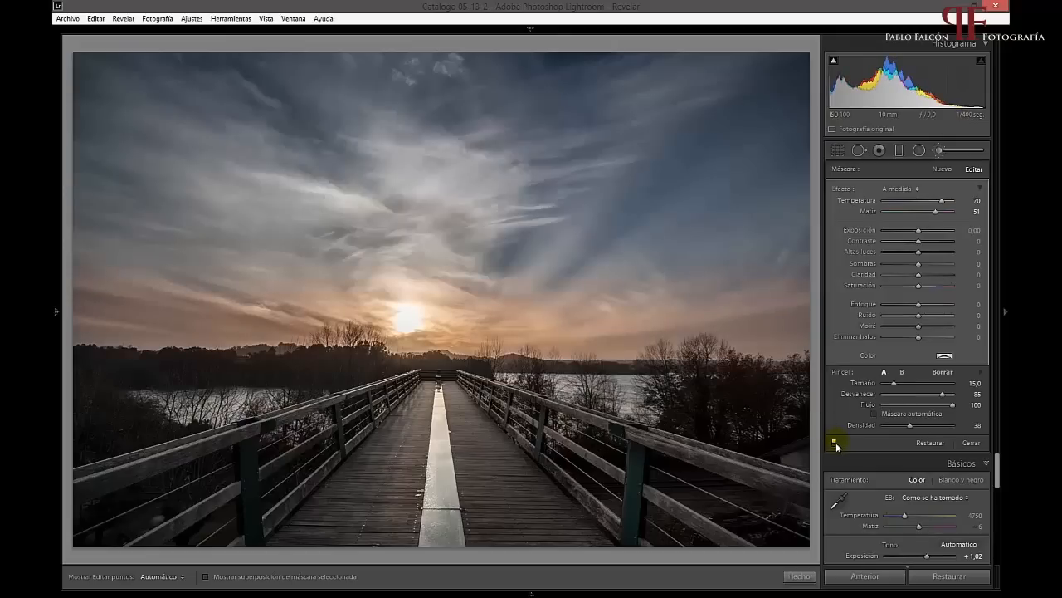
left_click(834, 444)
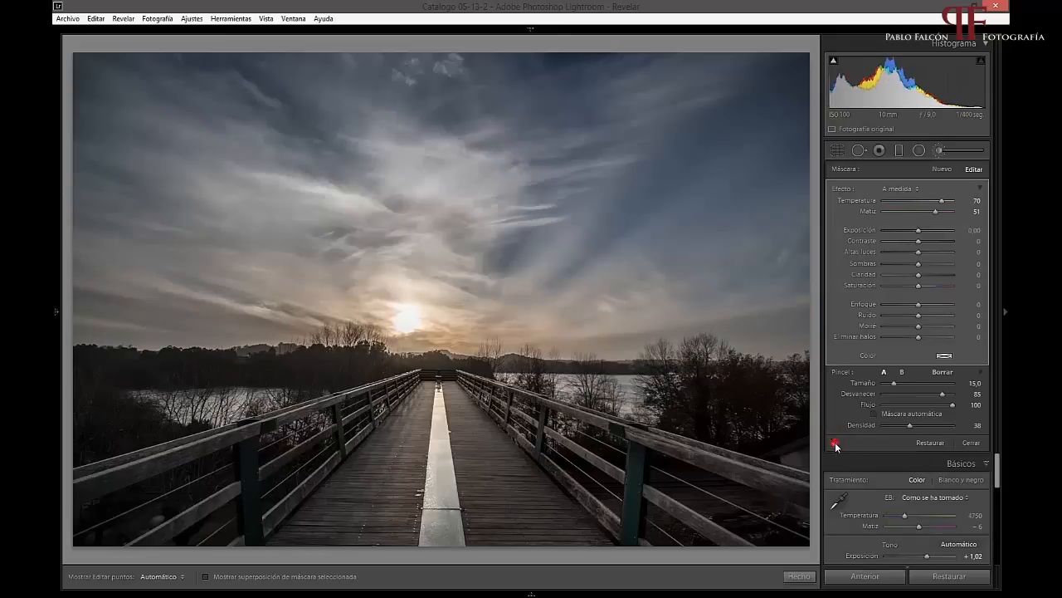
left_click(834, 443)
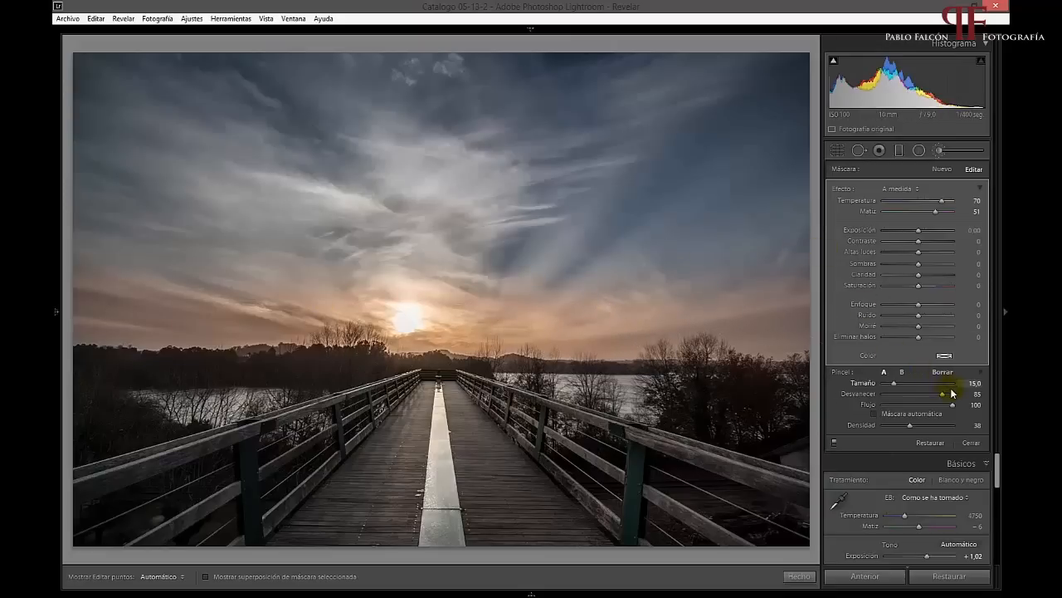
left_click(972, 444)
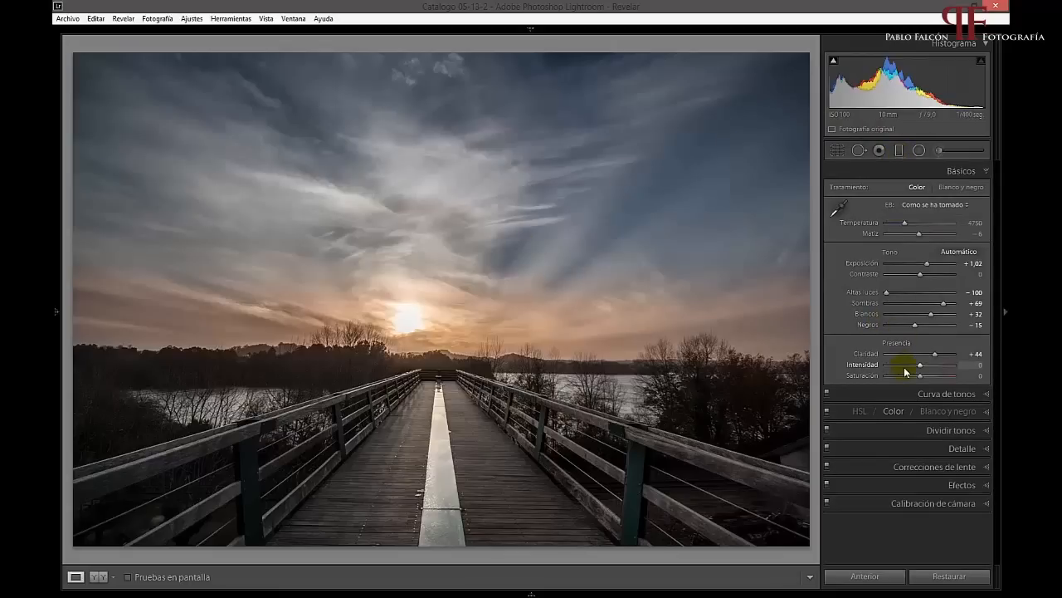
Step: Unlock the crop's aspect ratio and crop away the bridge foreground and a narrow strip along the photo's right edge
left_click(837, 152)
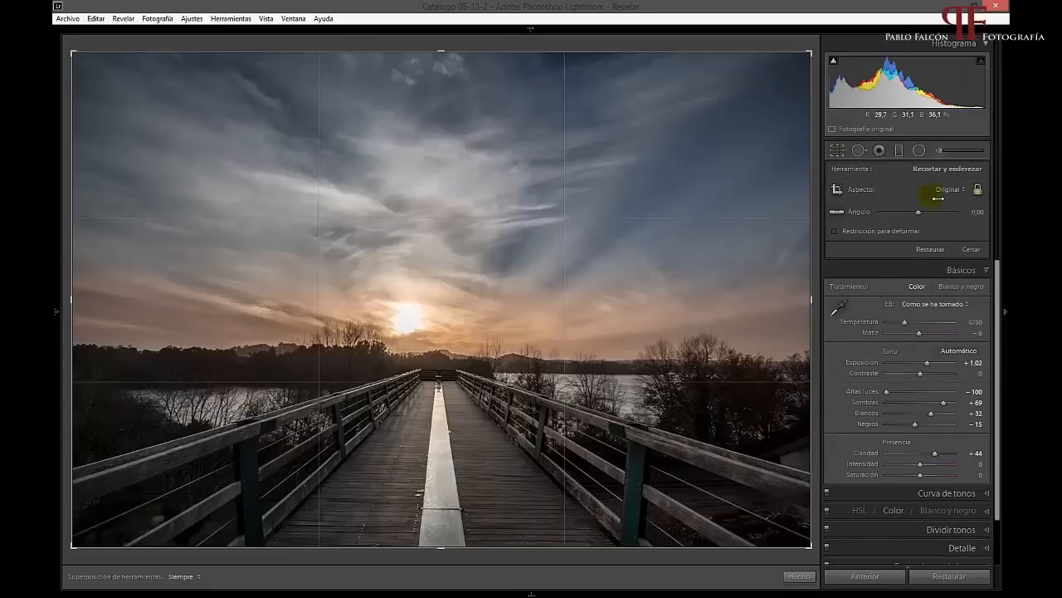
left_click(976, 190)
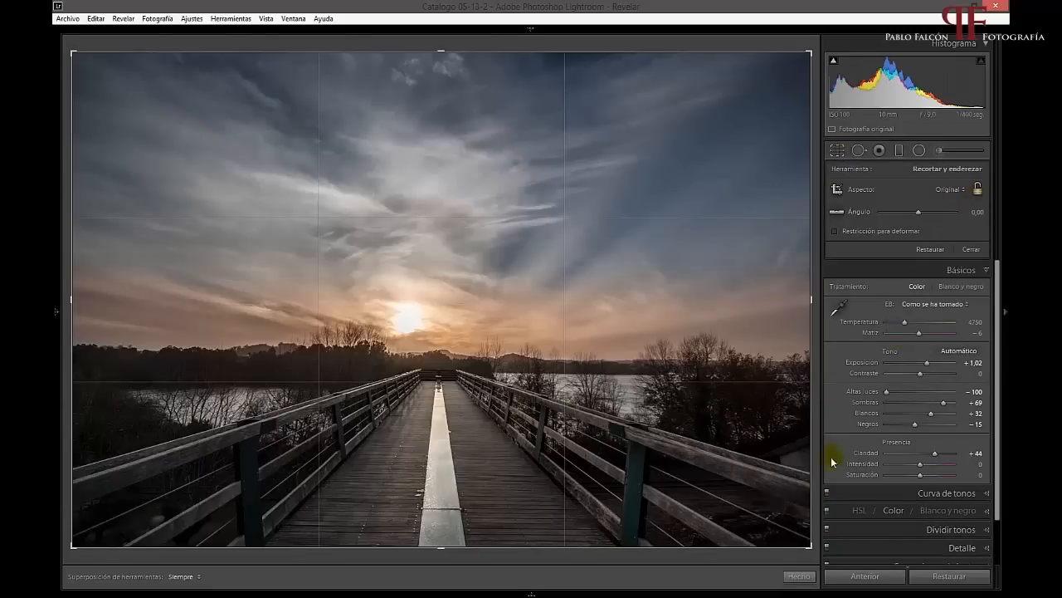
left_click_drag(811, 547, 791, 503)
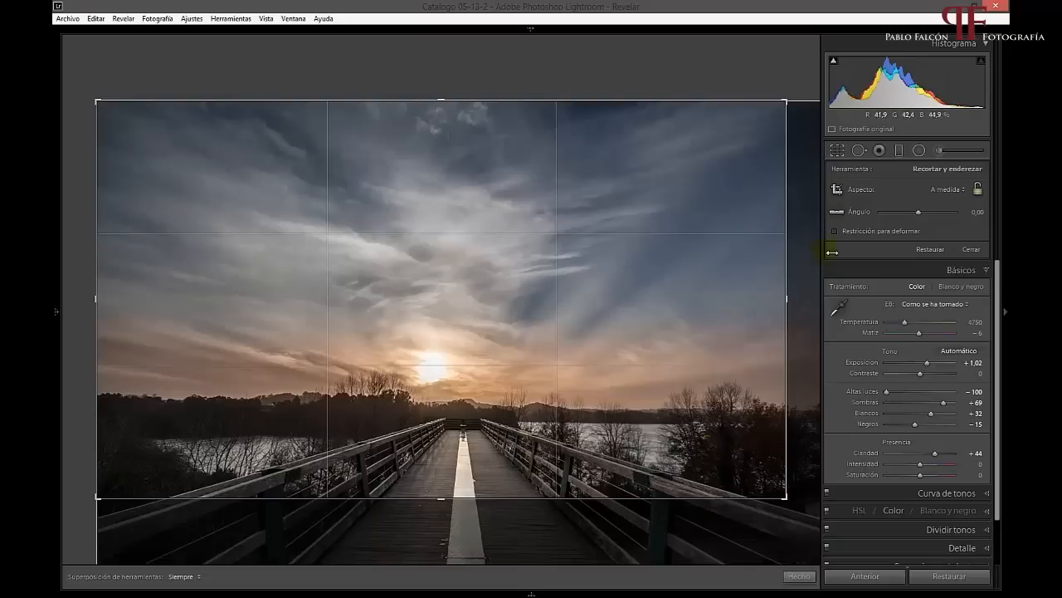
left_click(952, 190)
left_click(952, 189)
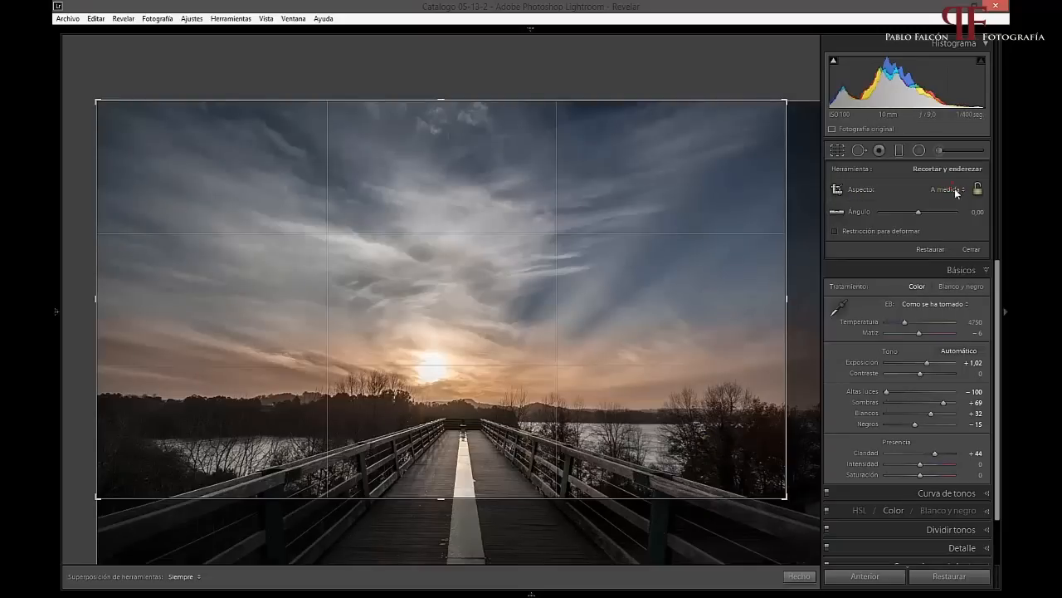
double_click(782, 361)
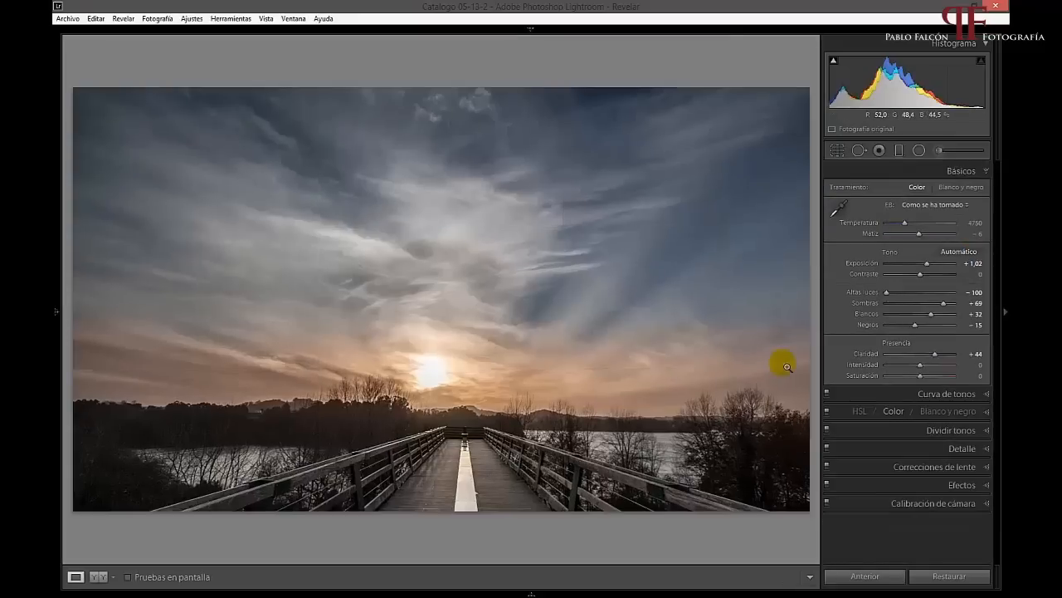
Step: Reopen the crop, extend its frame back to the full photo and switch the guide overlay to a fine grid
left_click(838, 150)
left_click_drag(807, 528, 818, 545)
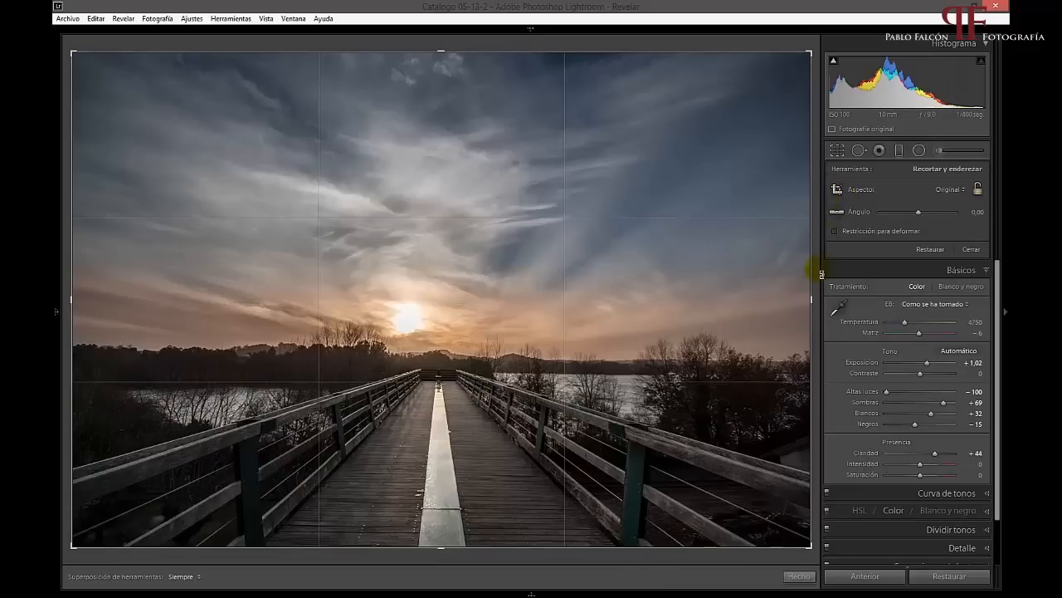
key("o")
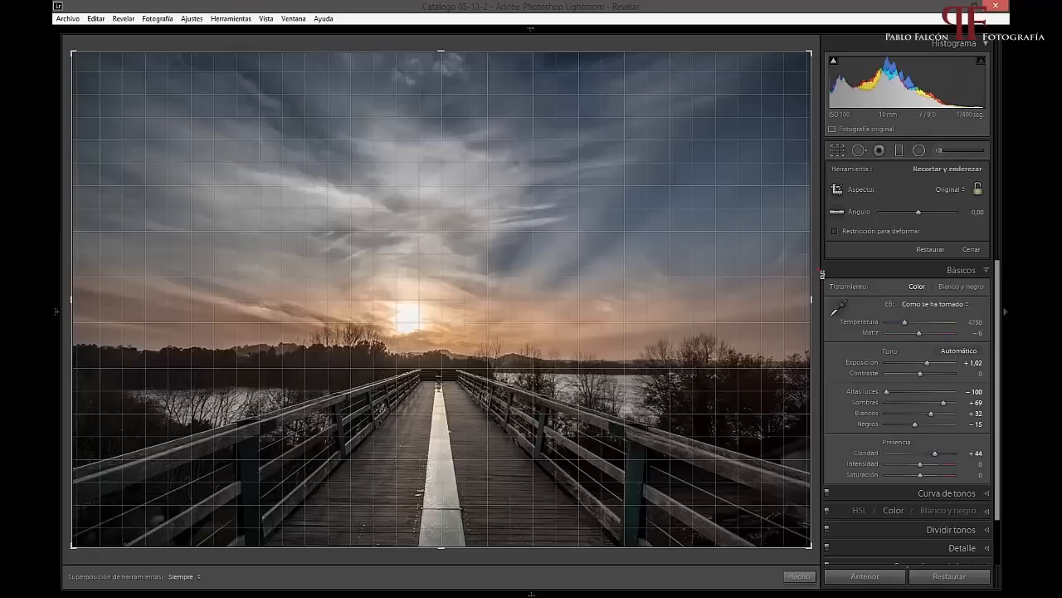
Step: Try rotating the crop by hand to about −0,89 and with the Ángulo setting to 12,02, resetting the rotation after each attempt
left_click_drag(821, 272, 824, 267)
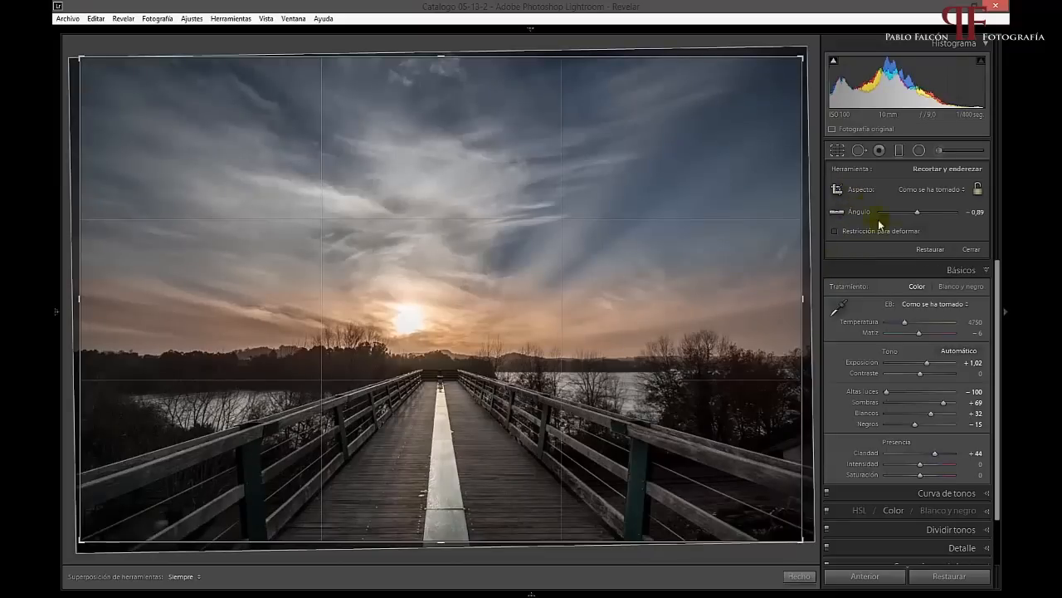
left_click(933, 248)
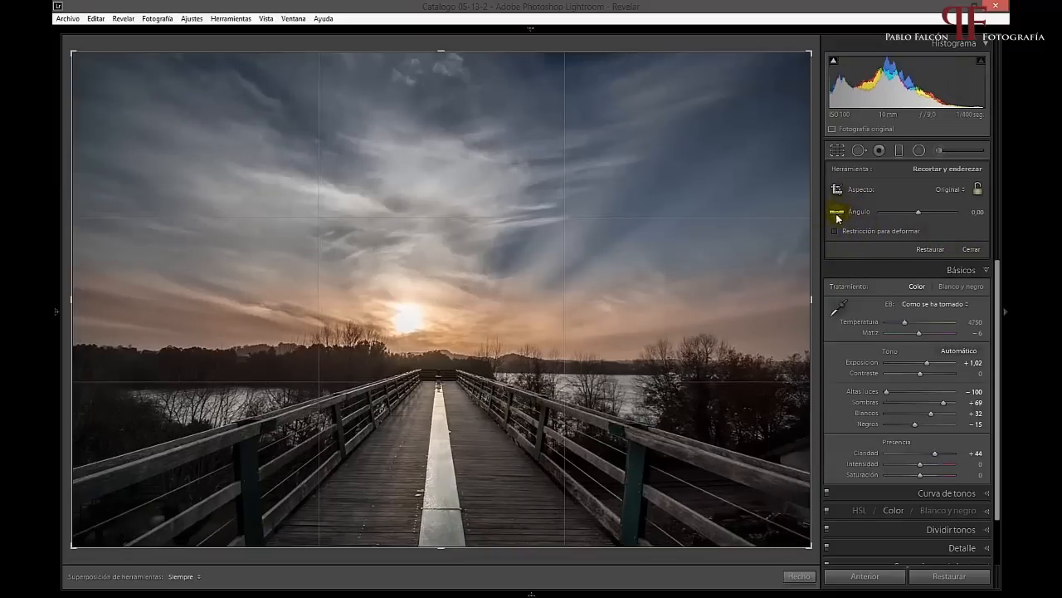
left_click_drag(918, 213, 928, 216)
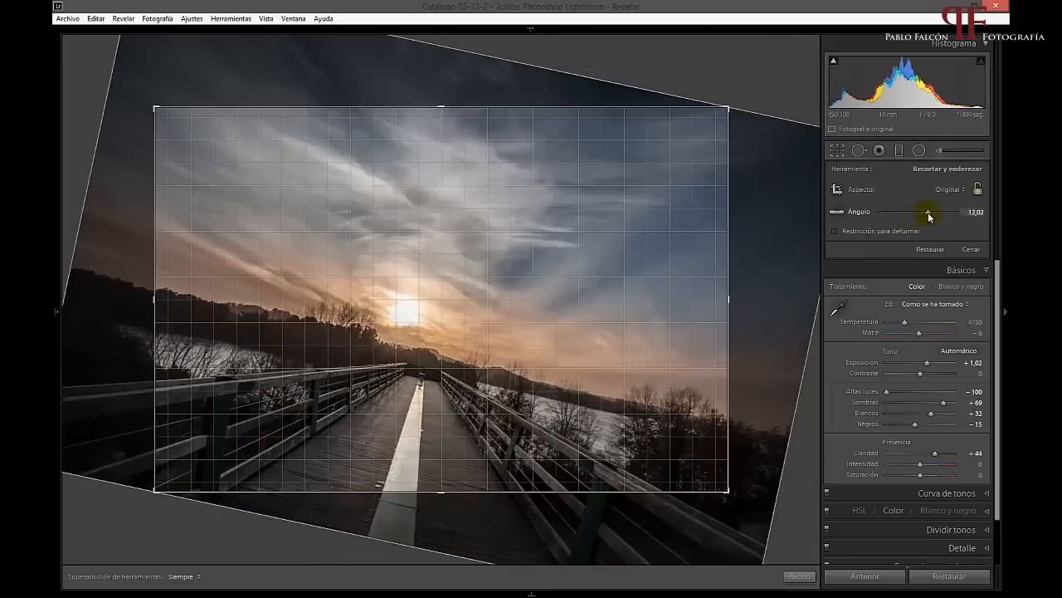
double_click(928, 213)
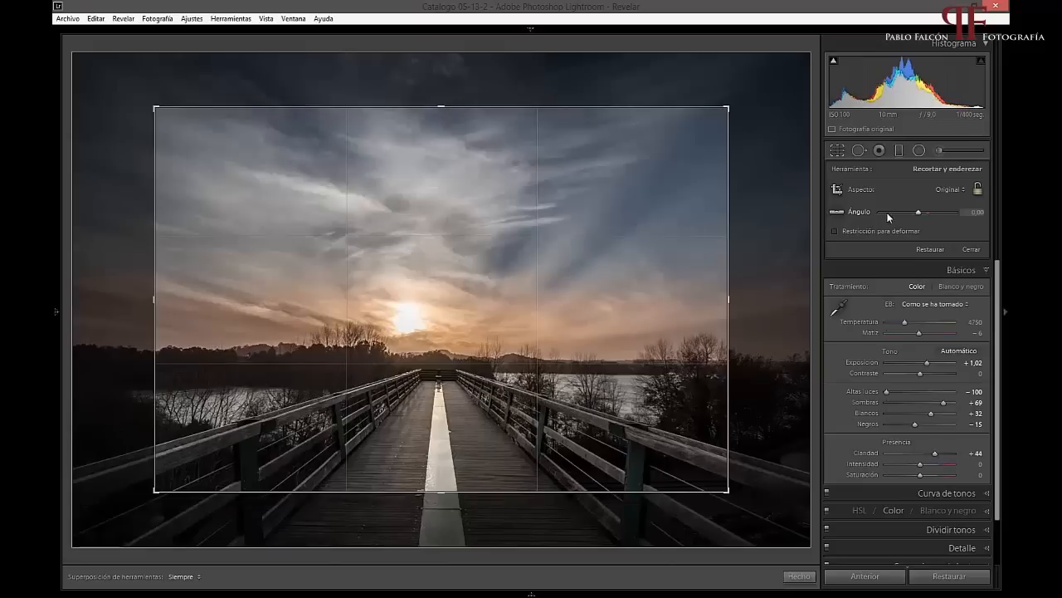
Step: Try straightening the photo with the level tool along the far lake shoreline, and restore the original crop
left_click(838, 215)
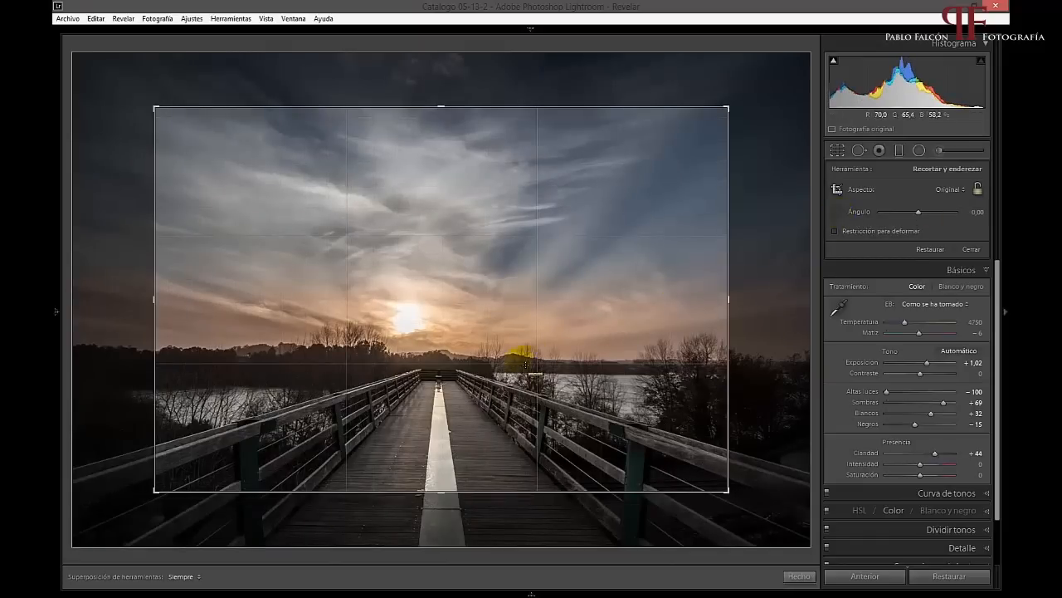
left_click_drag(499, 373, 682, 374)
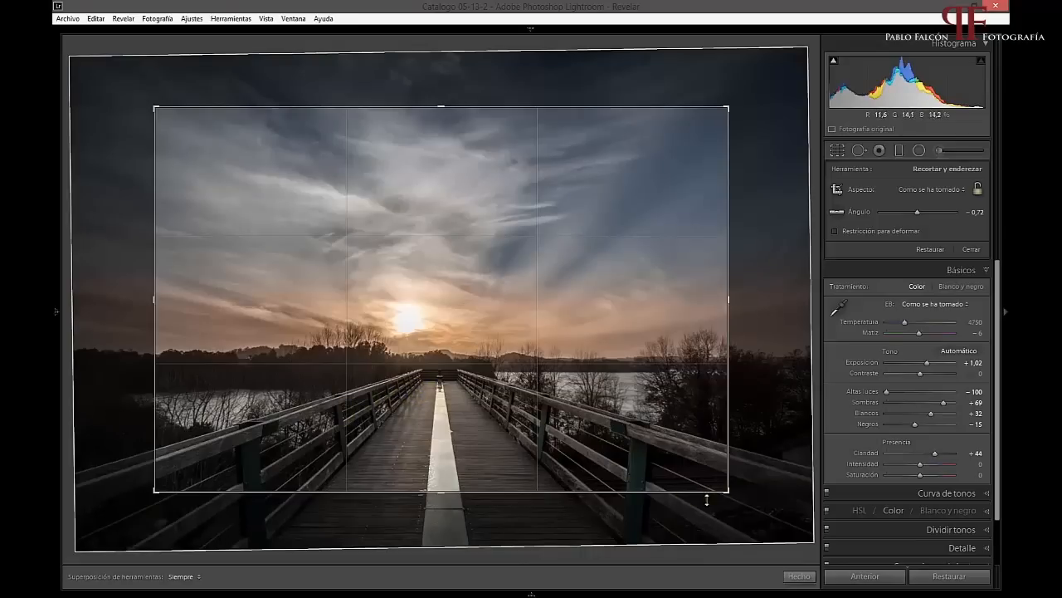
left_click(933, 249)
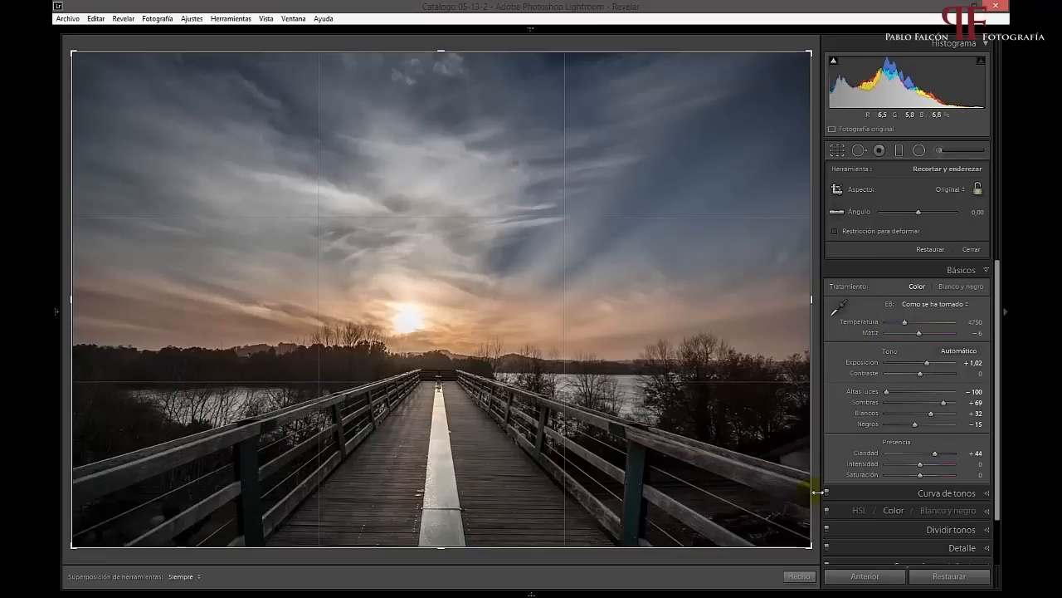
Step: Try rotating the crop by hand to −0,54 and −0,17, and restore the original crop
left_click_drag(824, 489, 822, 490)
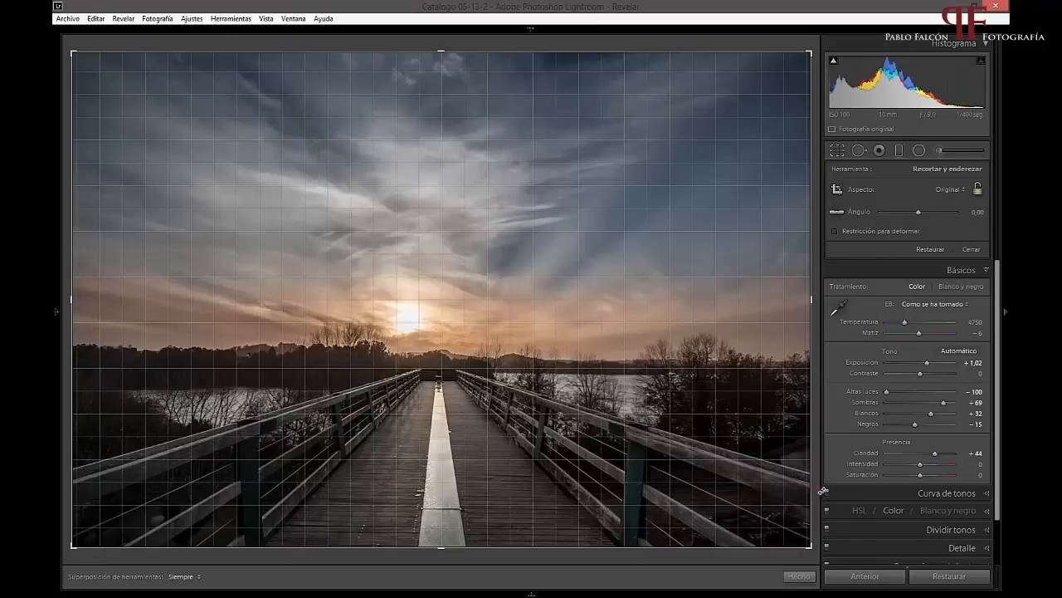
left_click_drag(822, 490, 818, 487)
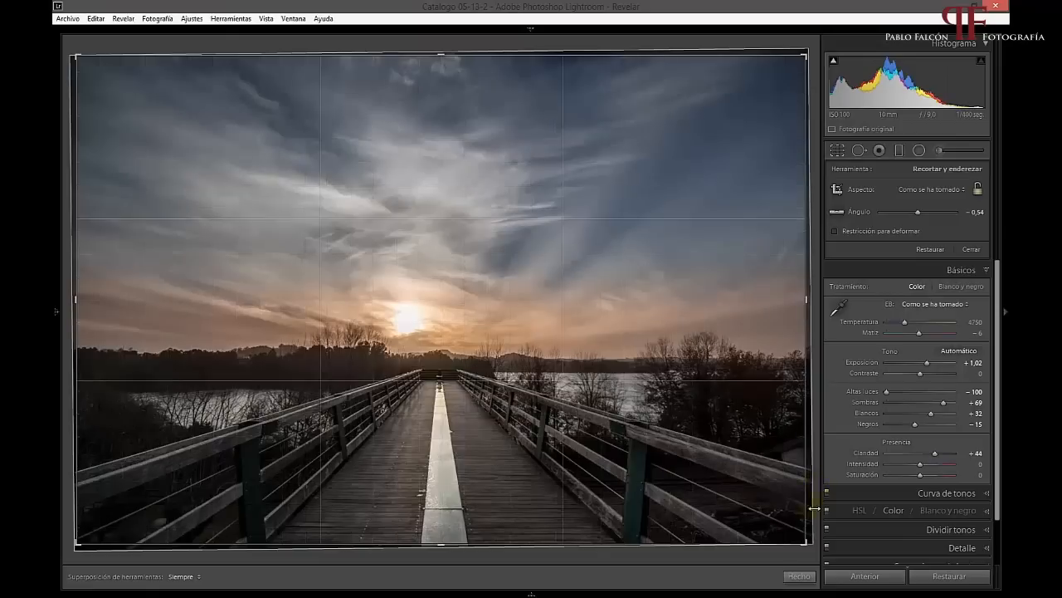
key("Return")
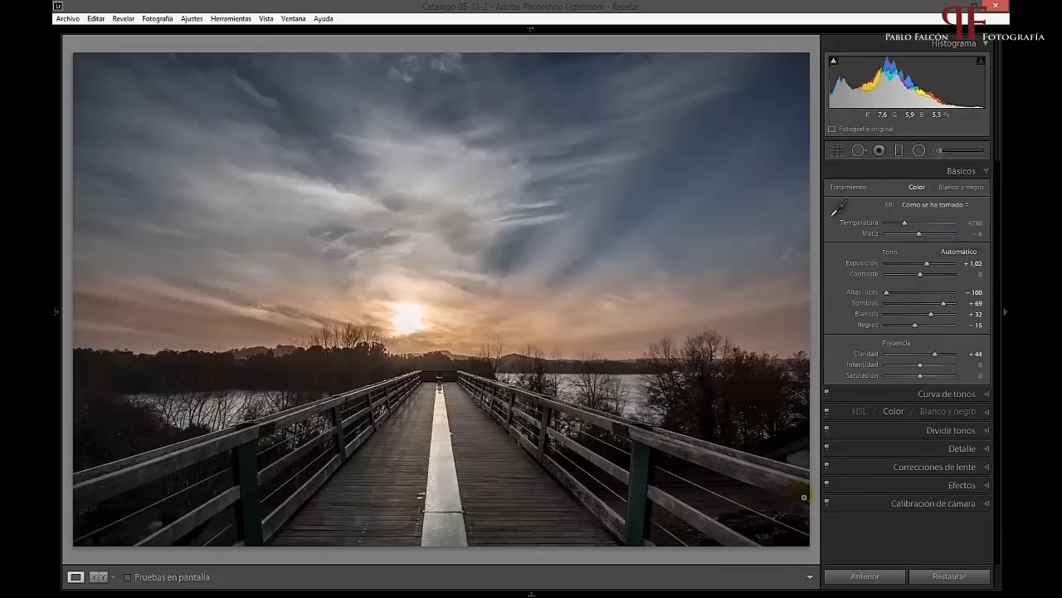
key("r")
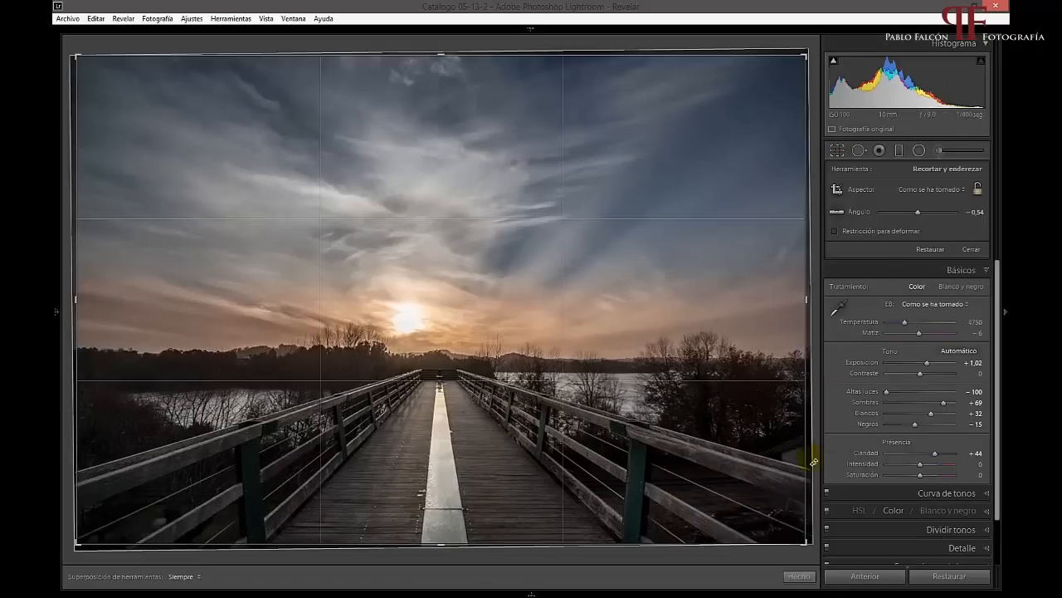
left_click_drag(818, 455, 820, 463)
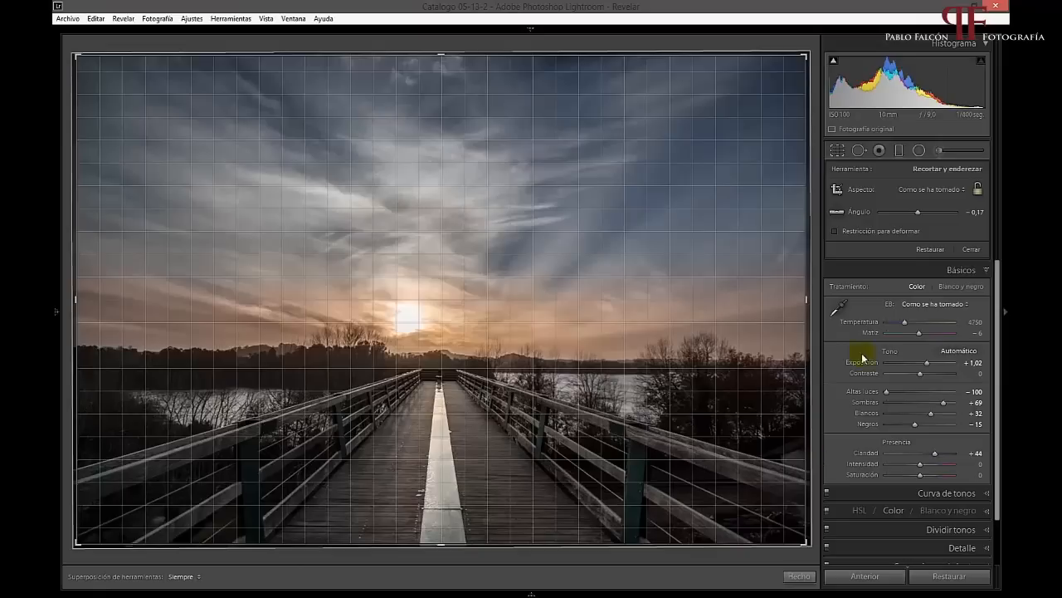
left_click(930, 249)
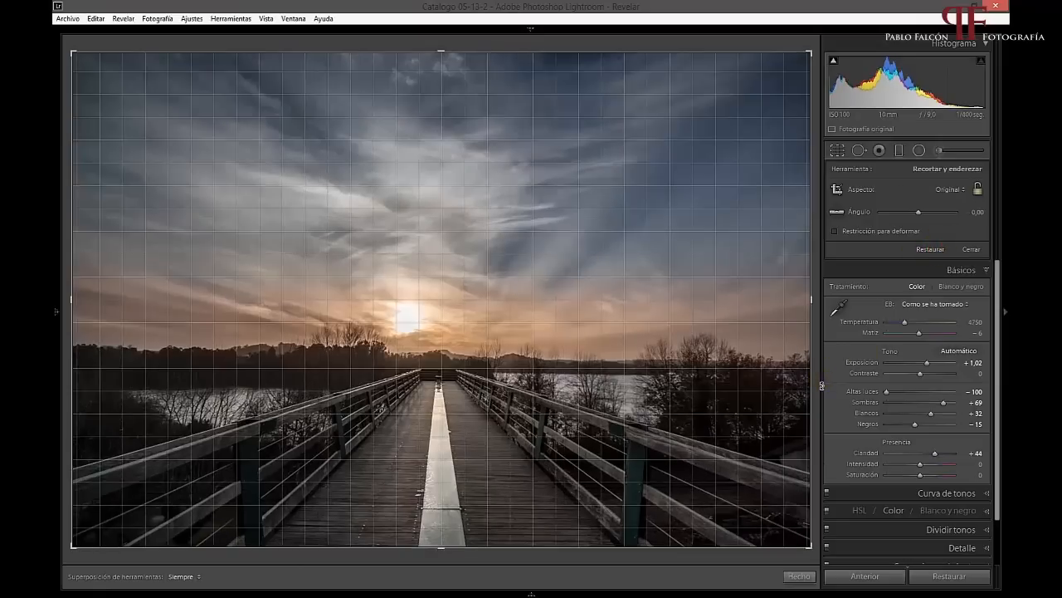
Step: Rotate the photo by hand about −0,2 to level the horizon, and close the crop tool
left_click_drag(822, 384, 822, 384)
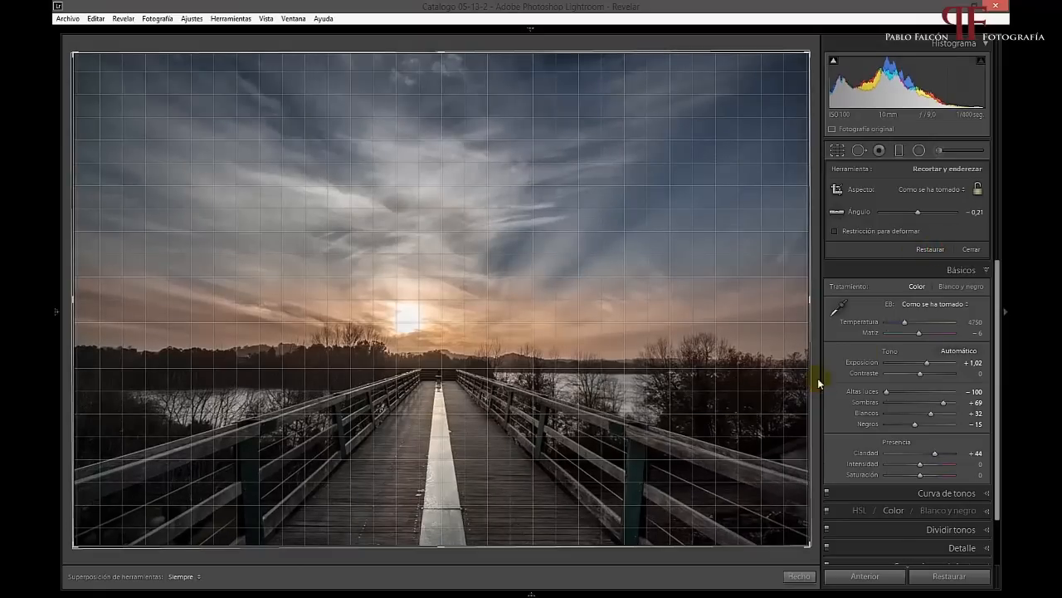
left_click_drag(818, 378, 819, 379)
left_click(963, 253)
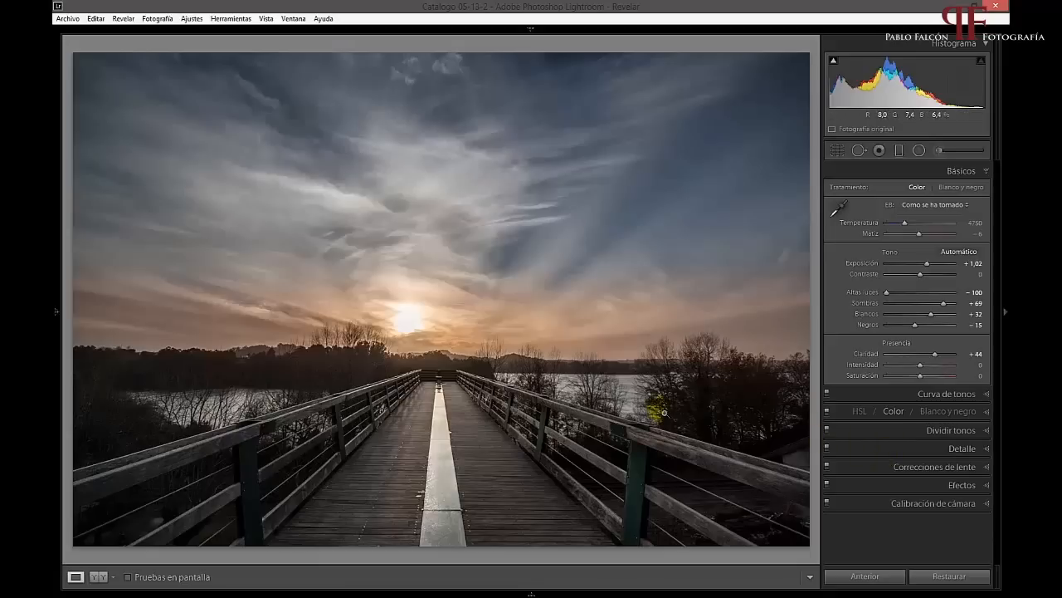
Step: Activate the lens profile corrections, comparing the photo with them switched on and off
left_click(901, 468)
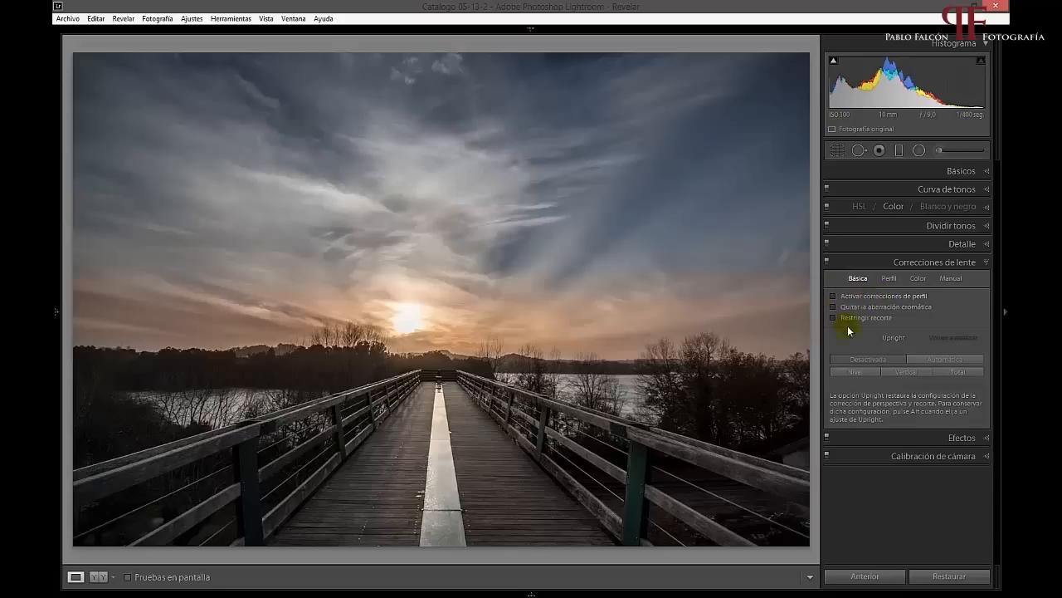
left_click(916, 168)
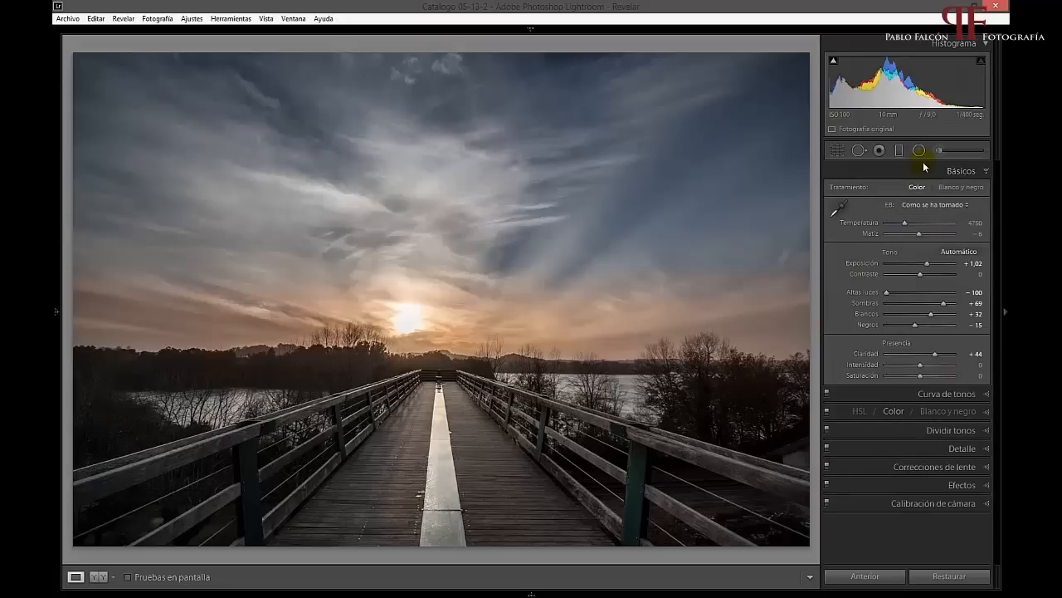
left_click(921, 170)
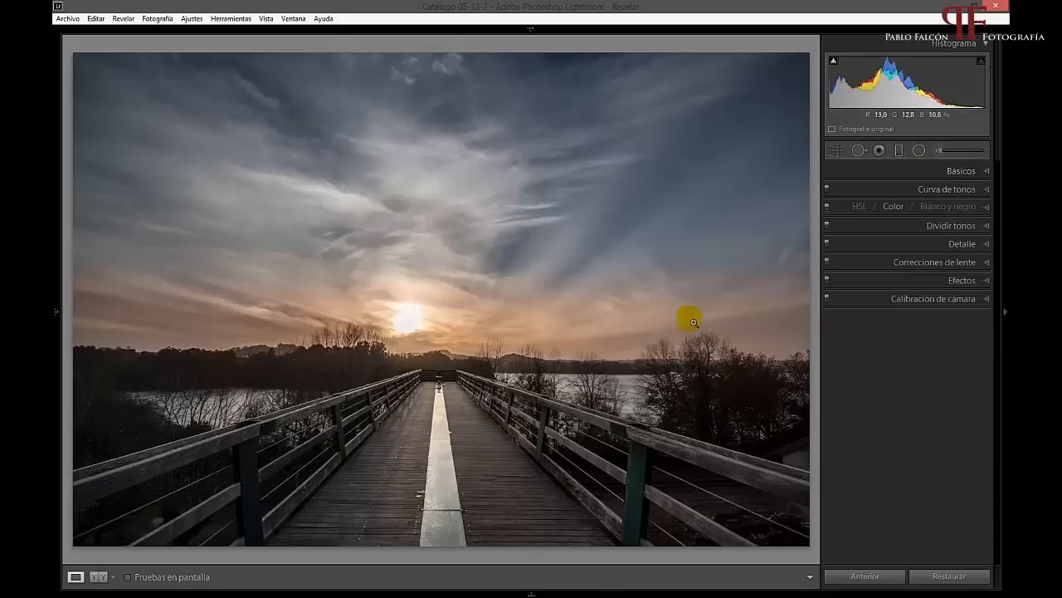
left_click(930, 263)
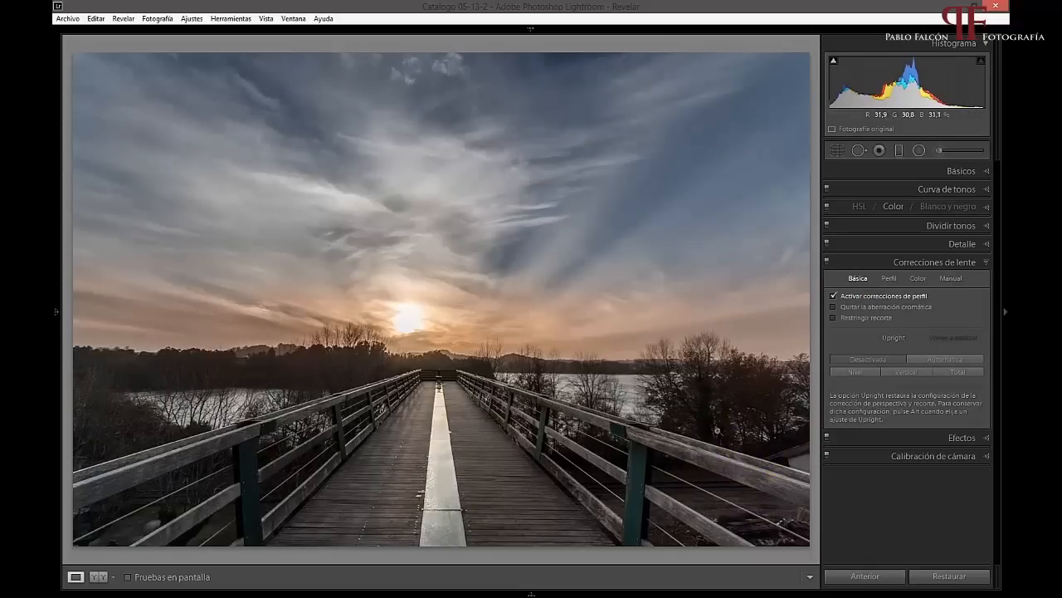
left_click(833, 295)
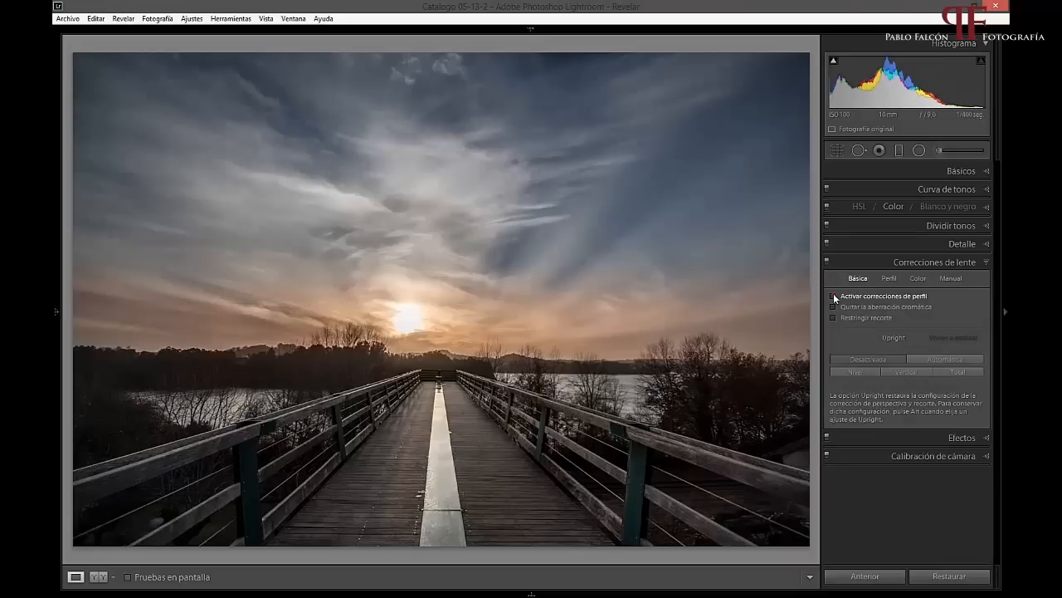
left_click(833, 296)
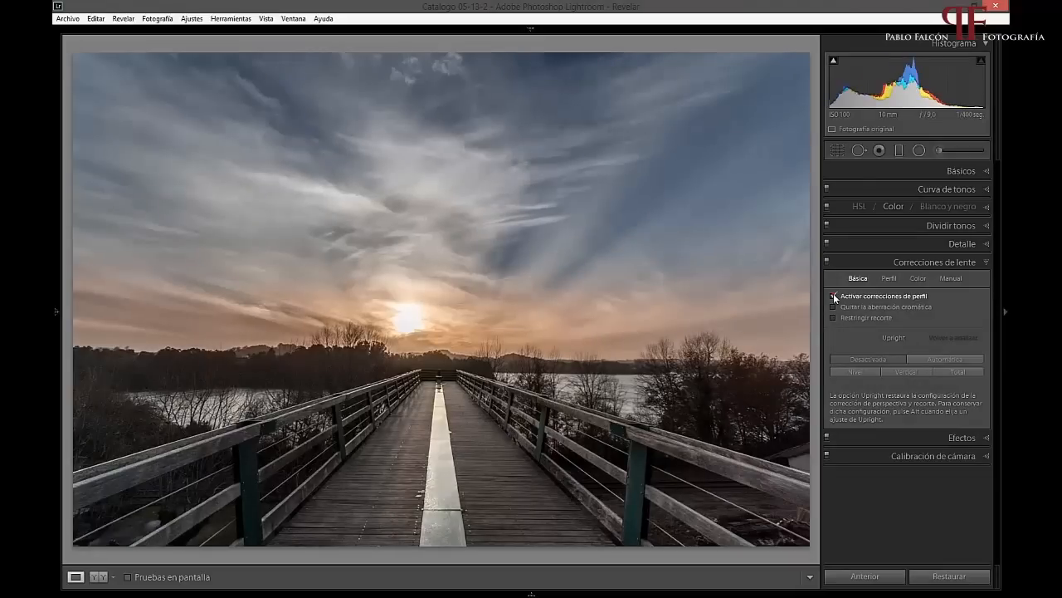
left_click(833, 295)
left_click(833, 295)
left_click(833, 295)
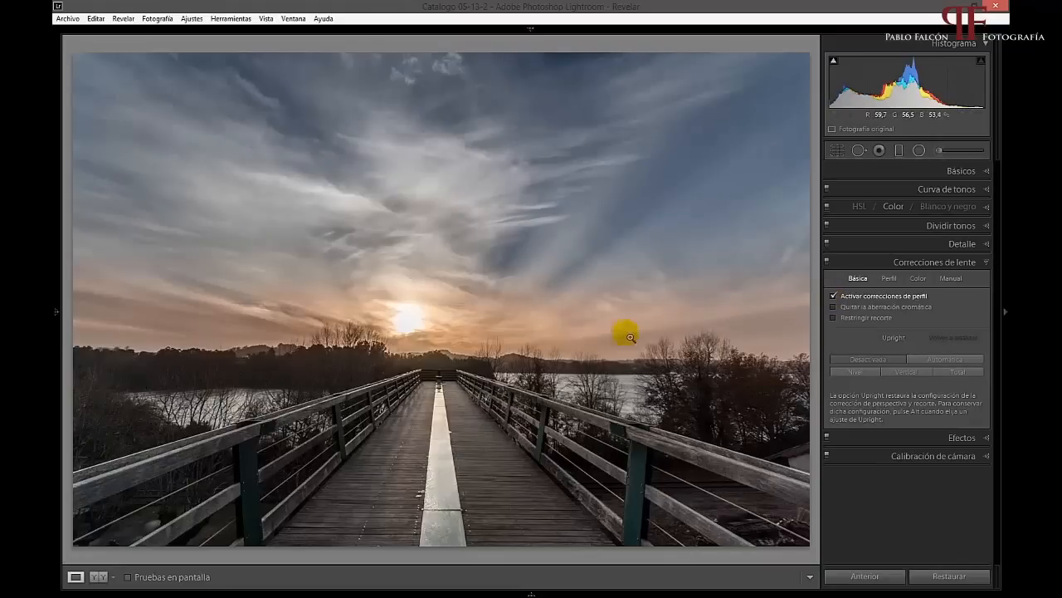
left_click(833, 296)
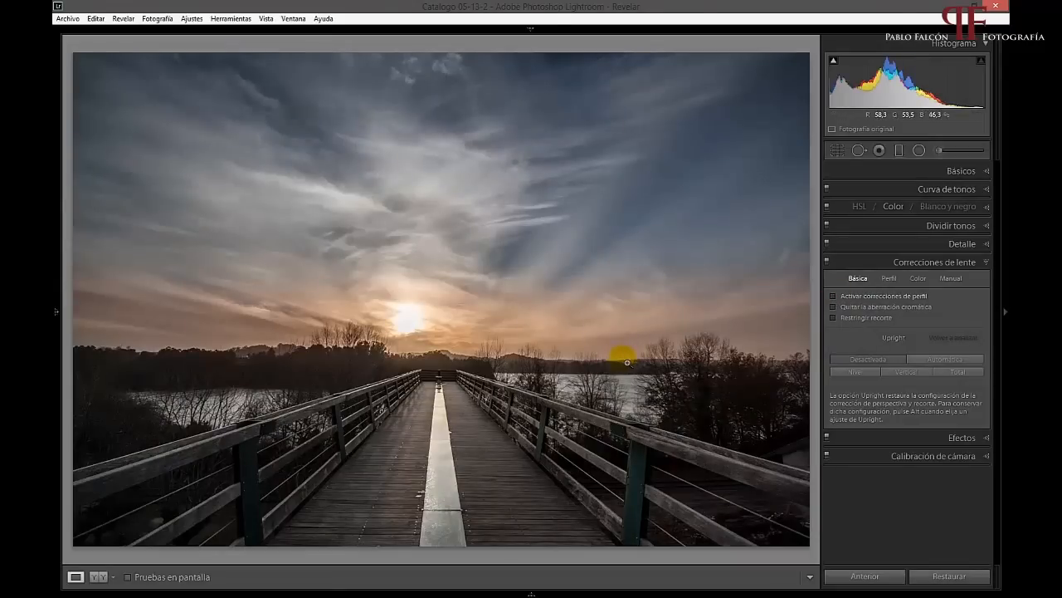
left_click(833, 297)
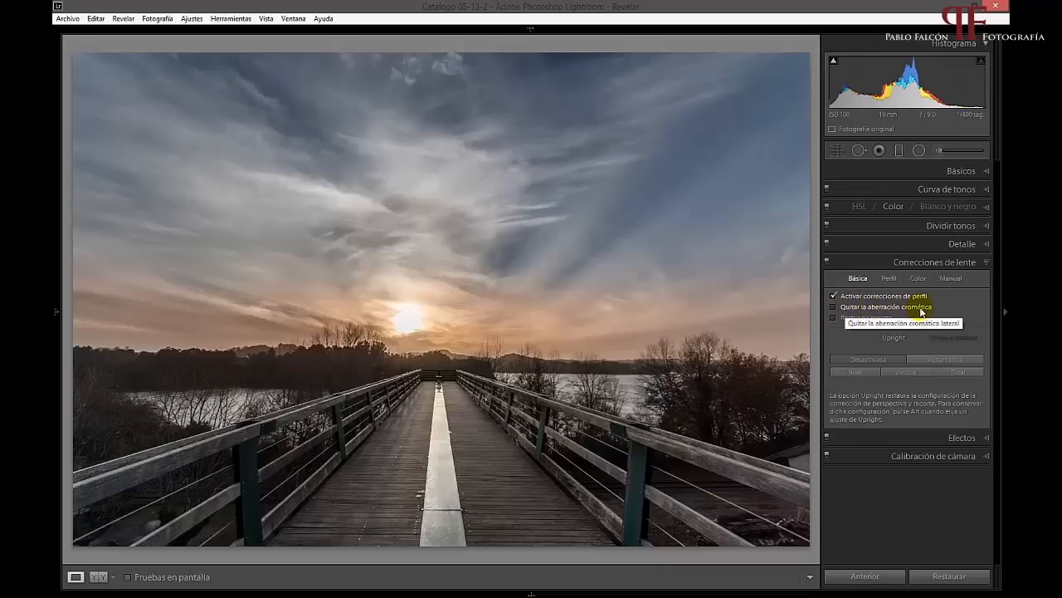
Step: Remove the chromatic aberration, comparing the correction on and off on the bare tree branches beside the lake
left_click_drag(718, 390, 657, 377)
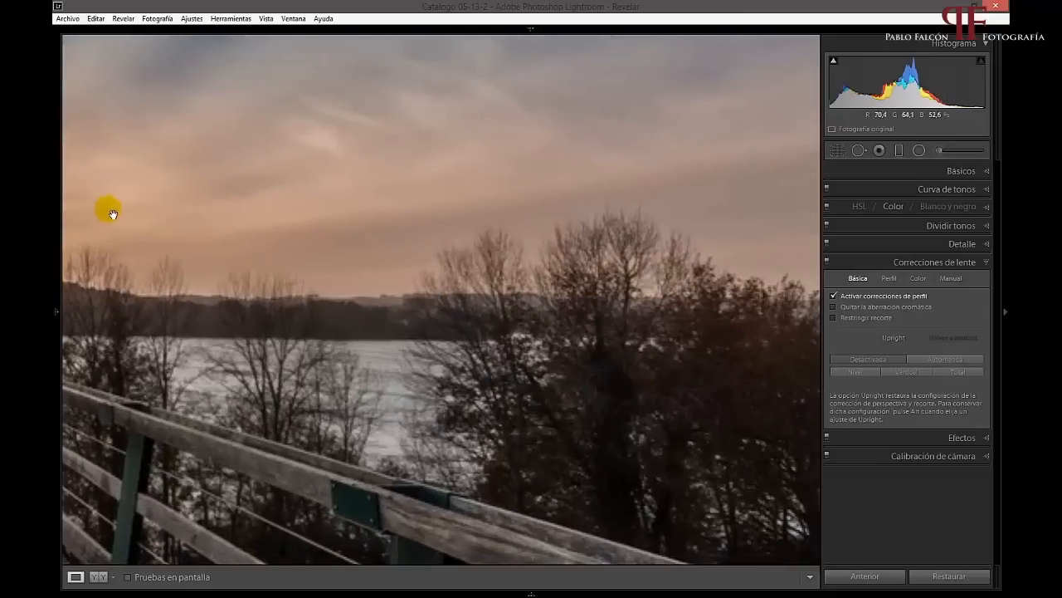
mouse_move(52, 245)
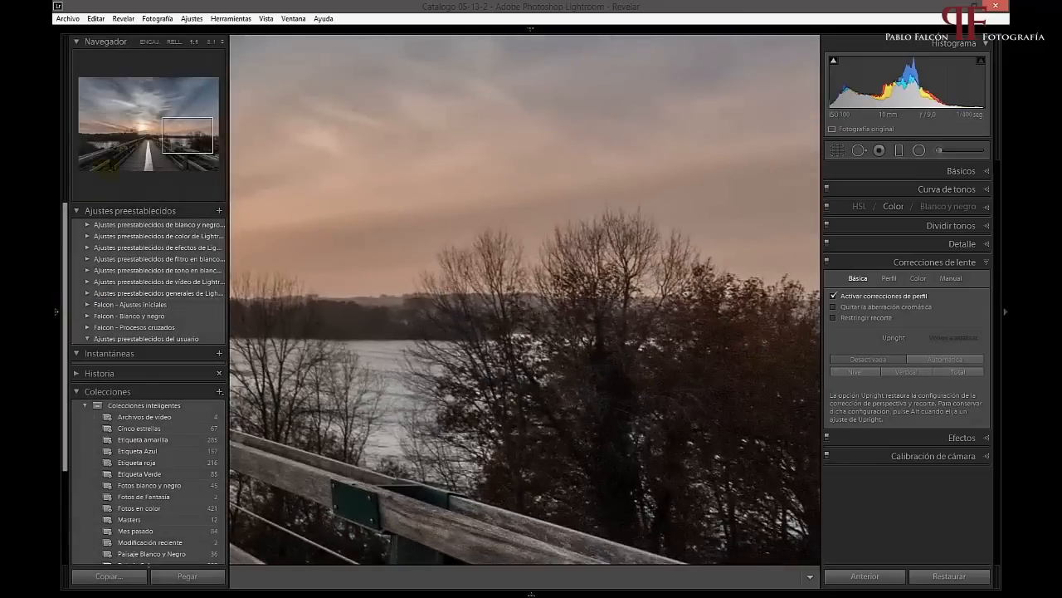
left_click(212, 43)
left_click_drag(683, 202, 422, 254)
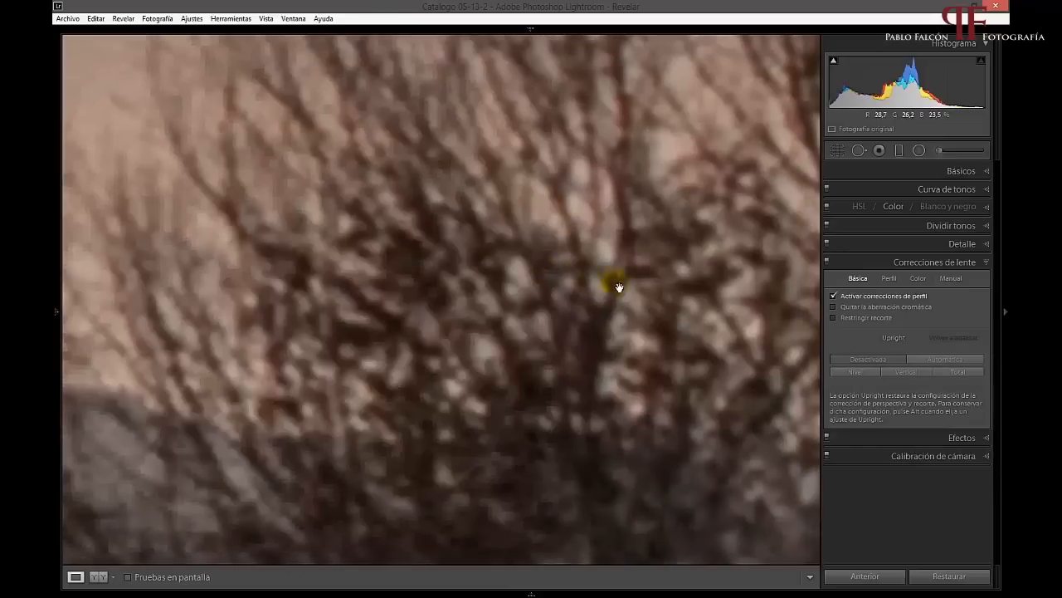
left_click_drag(615, 279, 417, 344)
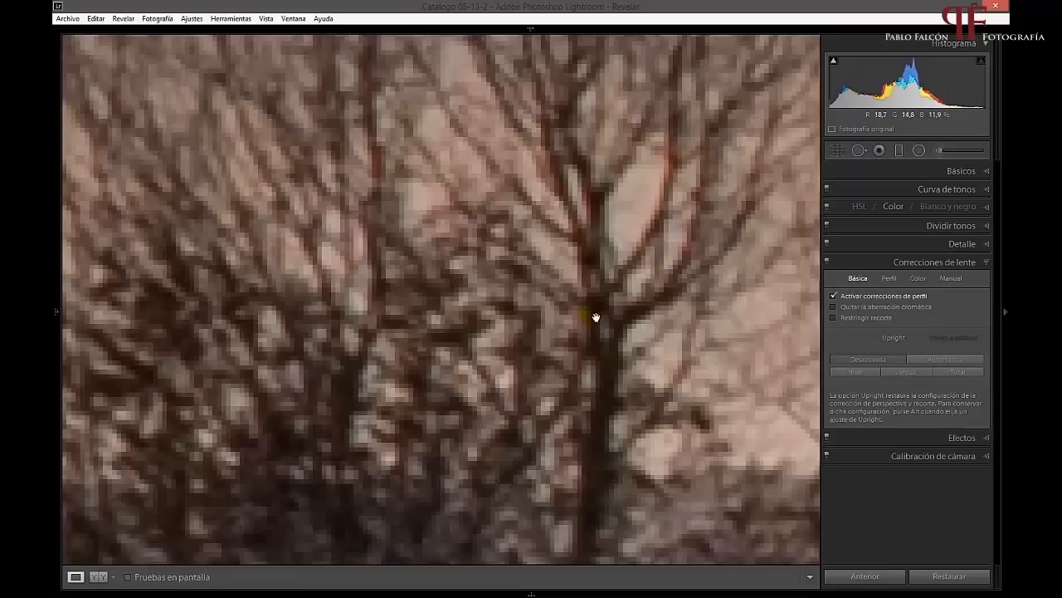
left_click(881, 309)
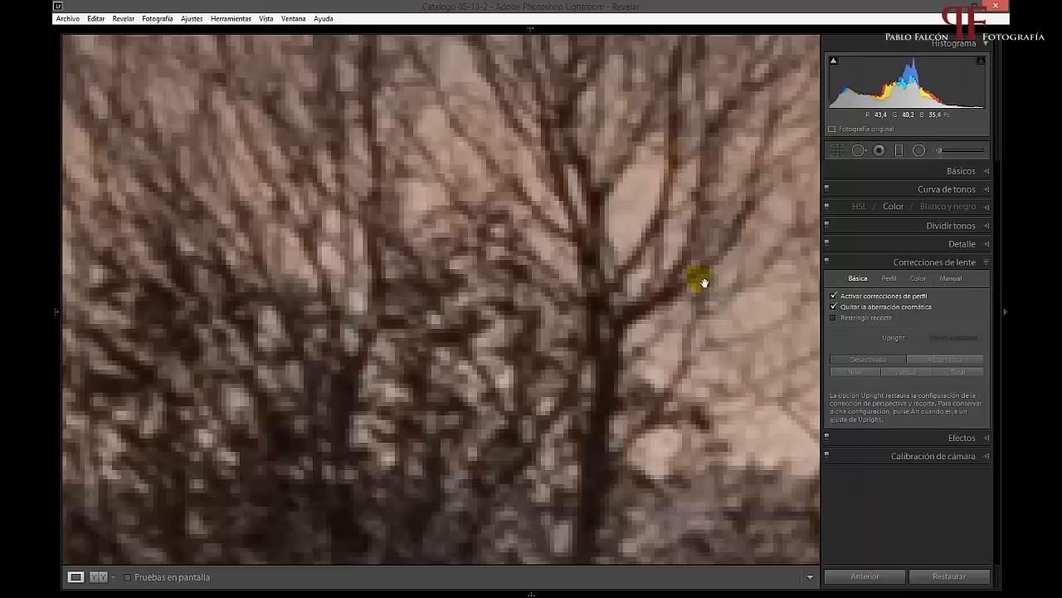
left_click(834, 307)
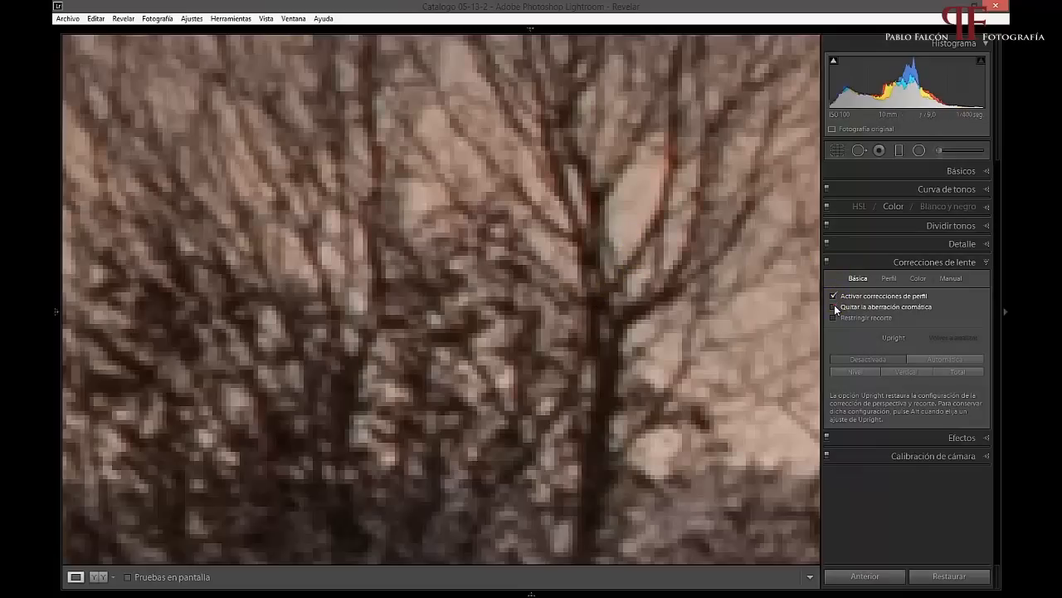
left_click_drag(623, 231, 615, 257)
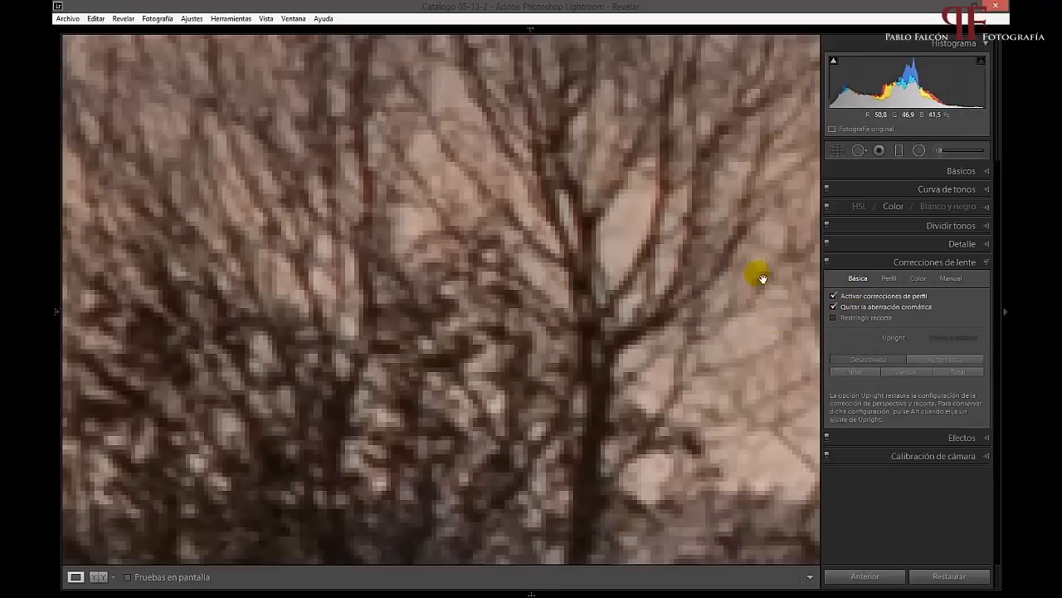
left_click(539, 260)
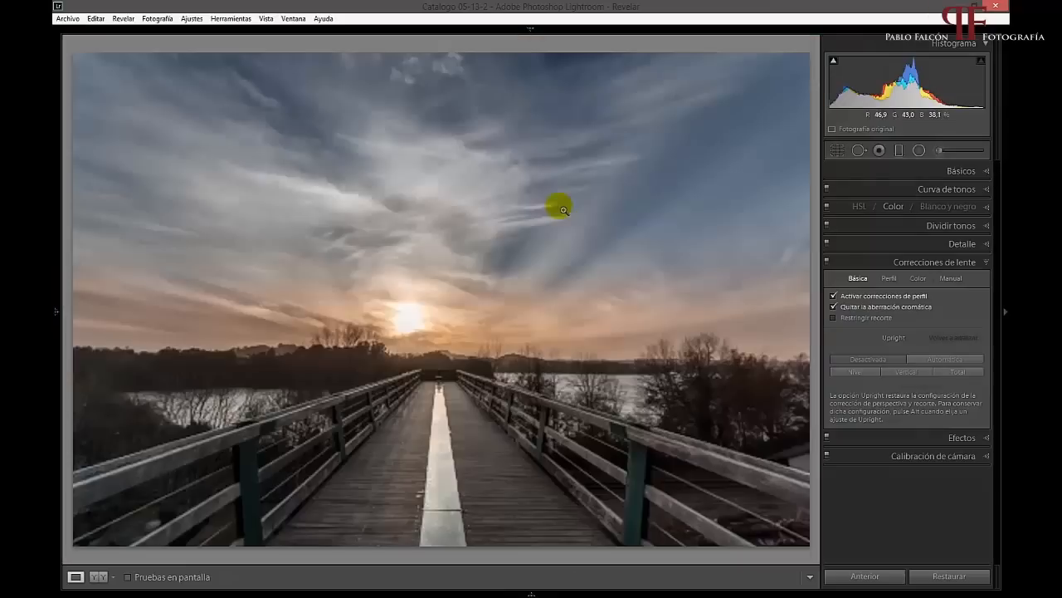
Step: Collapse the lens corrections and compare the developed photo with its original version
left_click(923, 262)
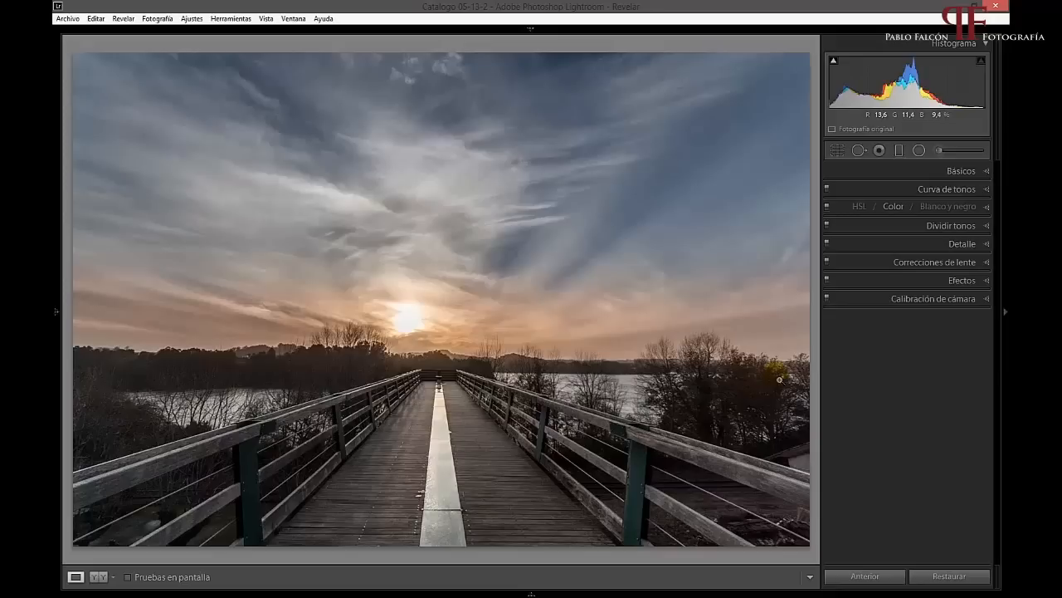
key("backslash")
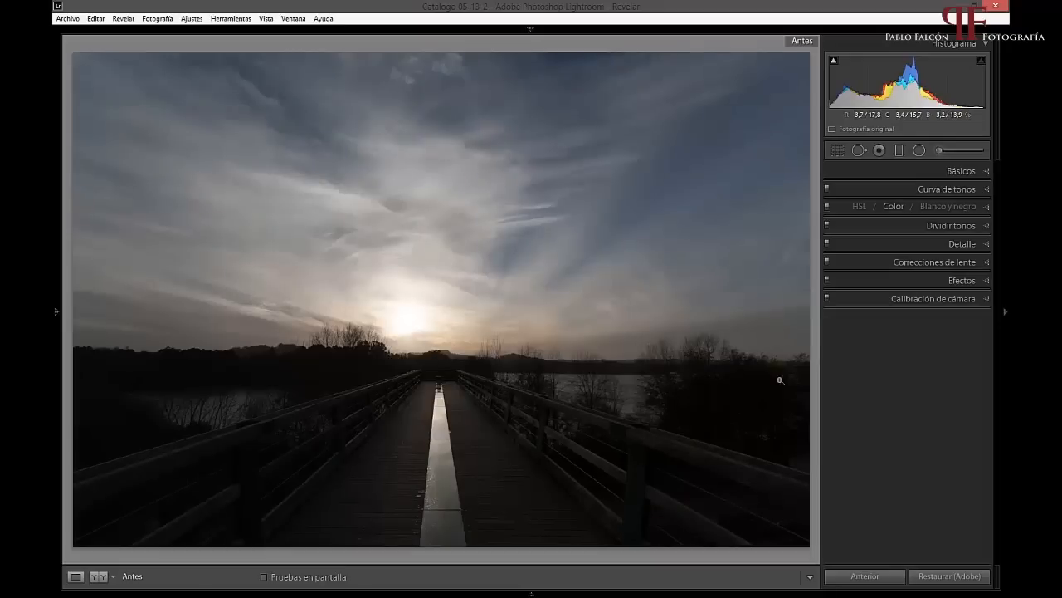
key("backslash")
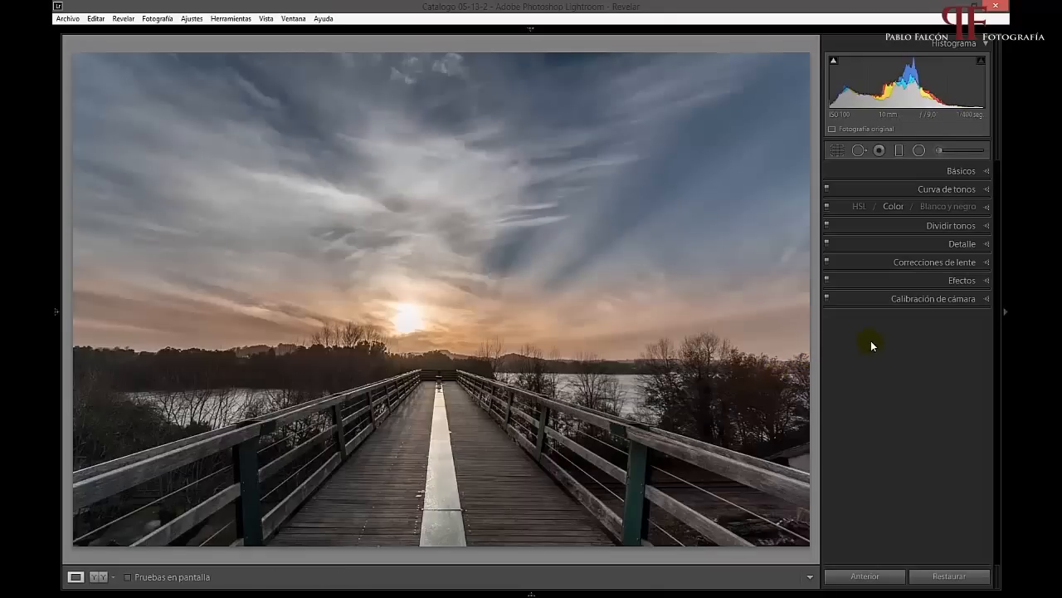
Step: Add a graduated filter running from the bottom of the walkway up to the sun, and reset all its effect settings to zero
left_click(898, 150)
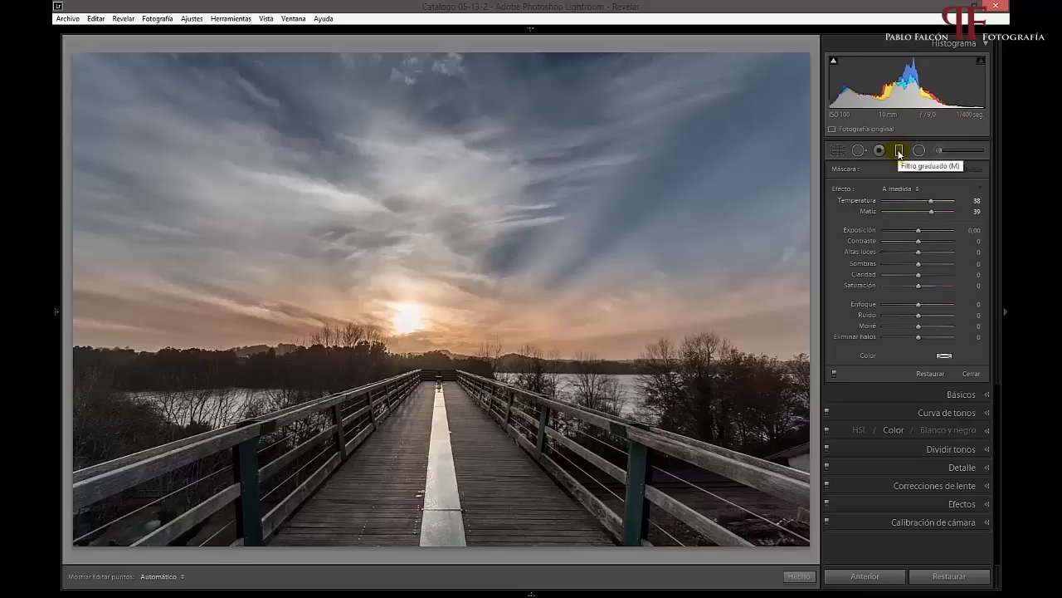
left_click(899, 151)
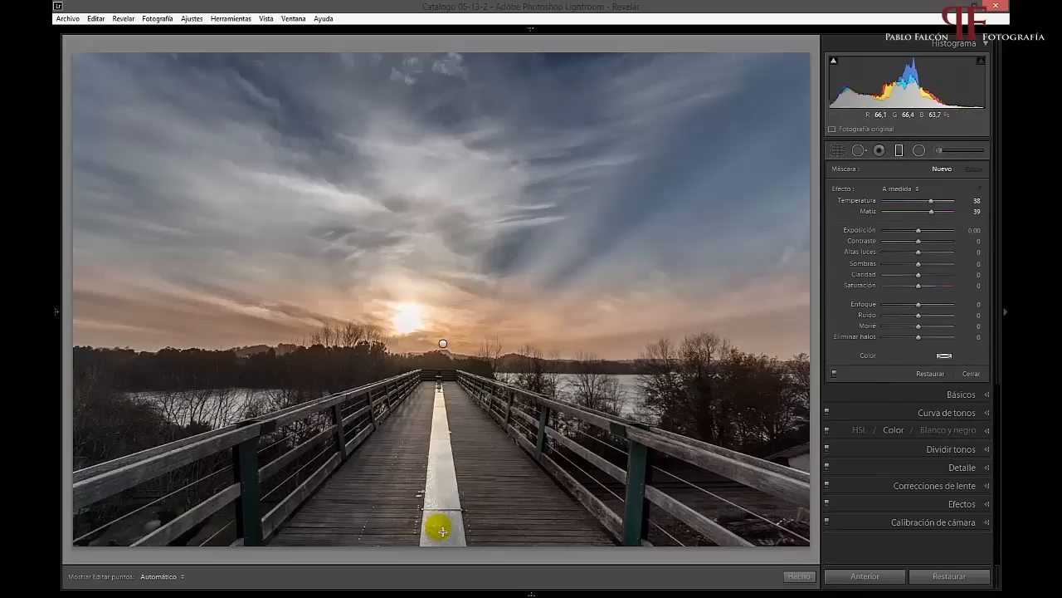
left_click_drag(442, 531, 443, 301)
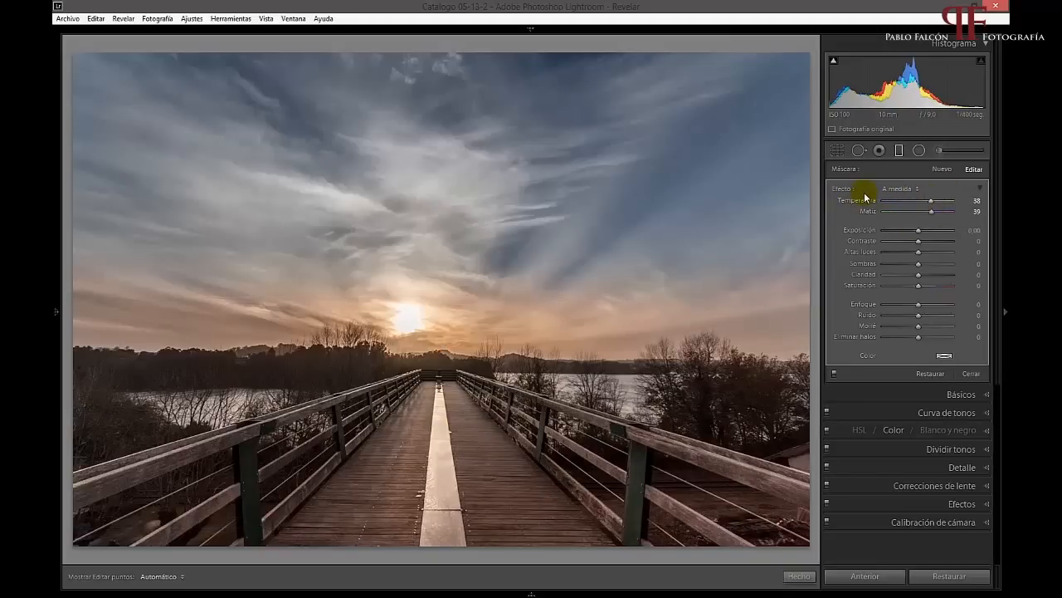
key("alt")
left_click(846, 188, "alt")
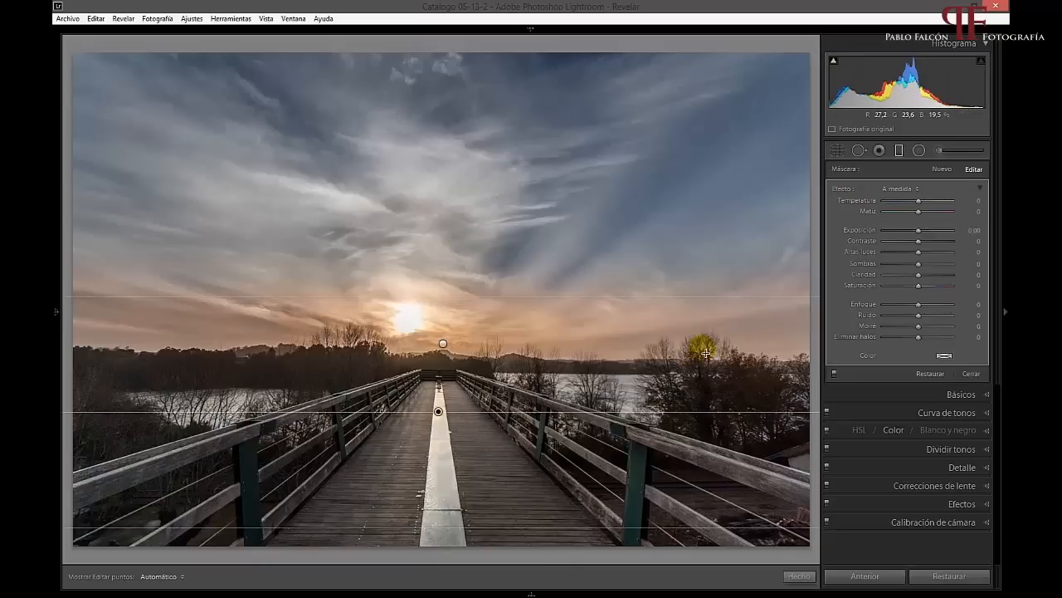
Step: Set the walkway's graduated filter to exposure −0,50, highlights −18 and clarity 34
left_click_drag(918, 230, 917, 235)
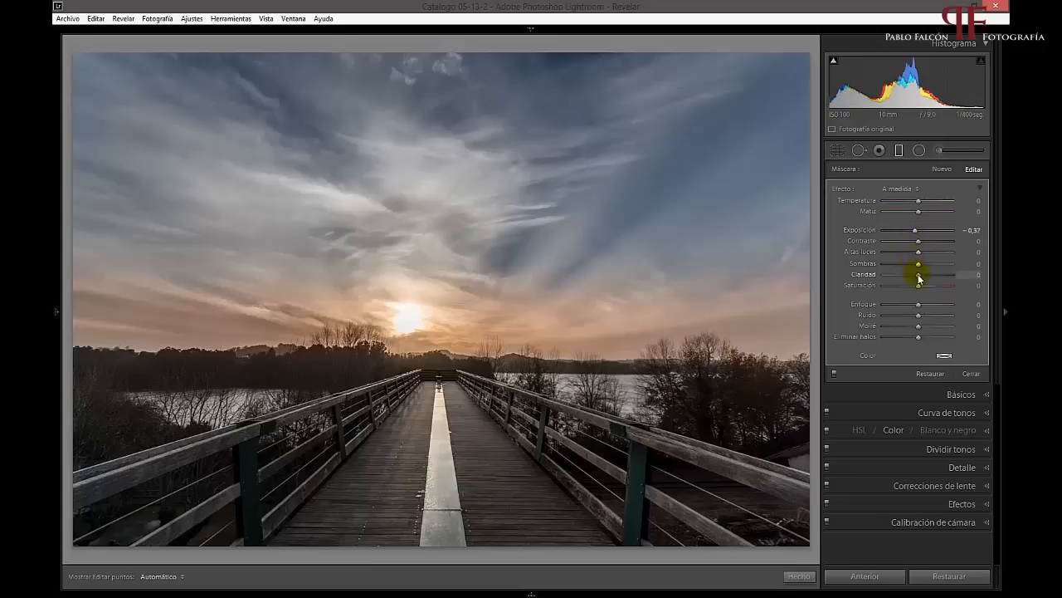
mouse_move(918, 275)
left_mouse_down()
mouse_move(942, 275)
mouse_move(930, 277)
left_mouse_up()
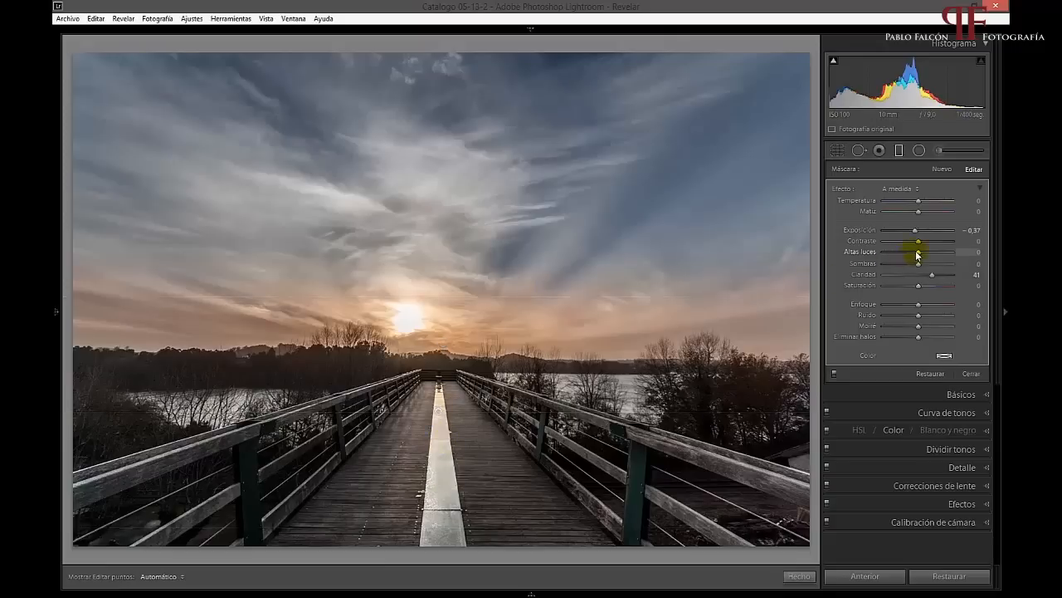
left_click_drag(918, 250, 914, 256)
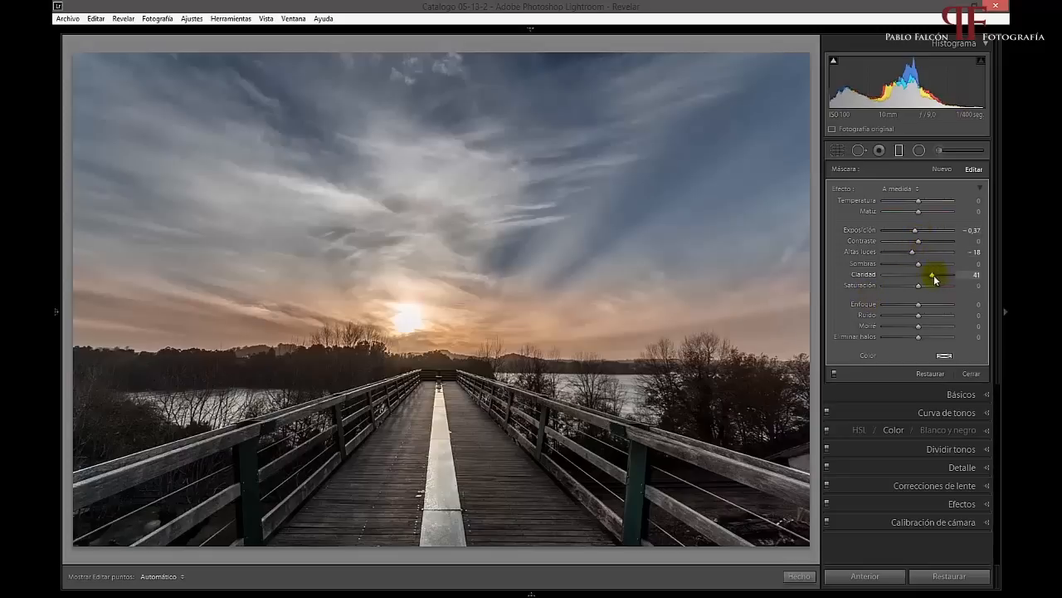
left_click_drag(933, 276, 931, 276)
left_click_drag(914, 235, 913, 235)
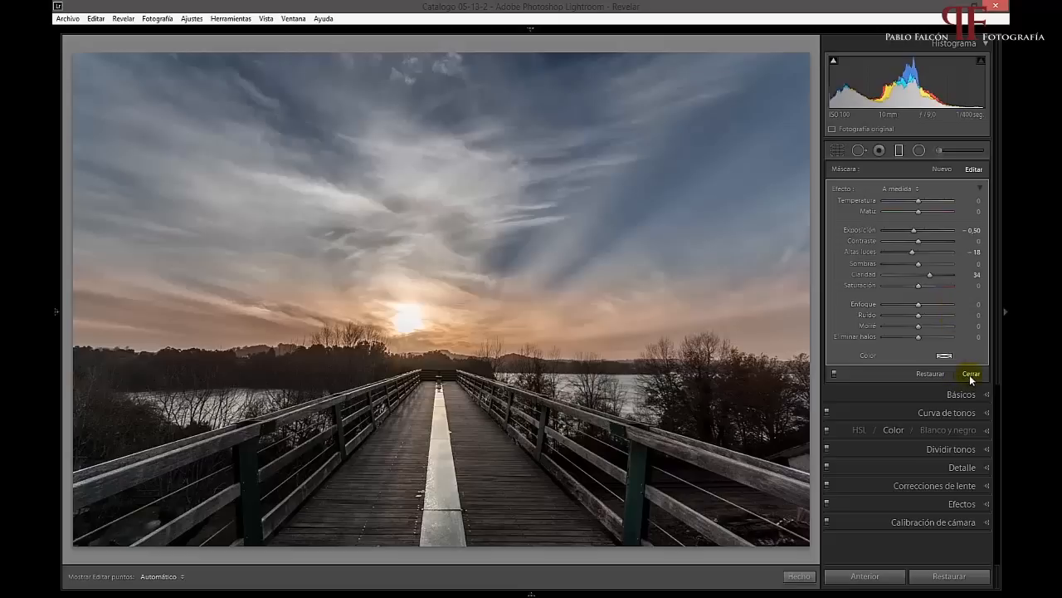
Step: Compare the photo with the graduated filters switched off and on
left_click(834, 373)
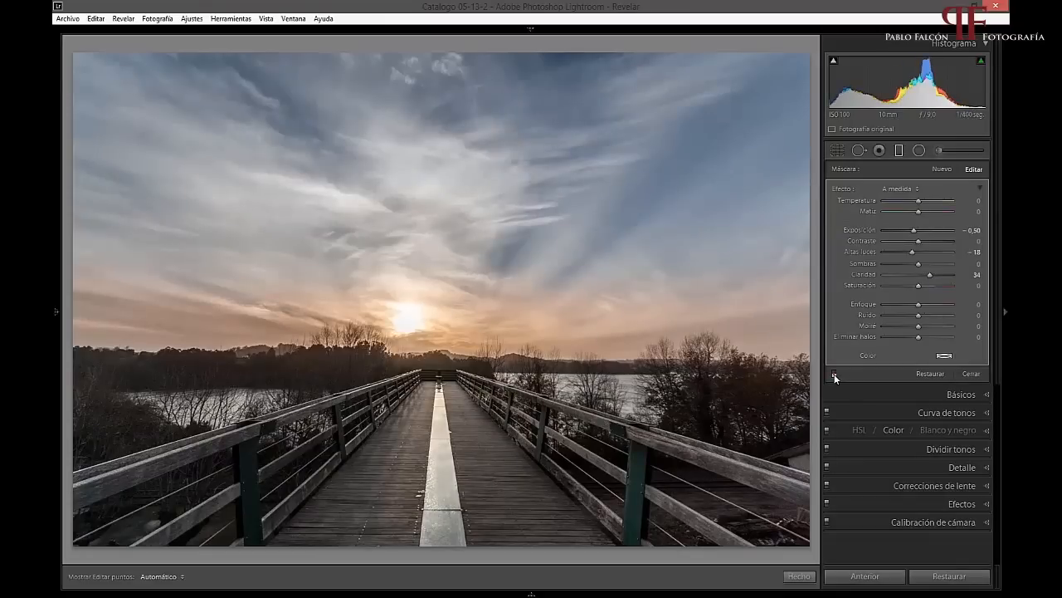
left_click(834, 374)
left_click(834, 373)
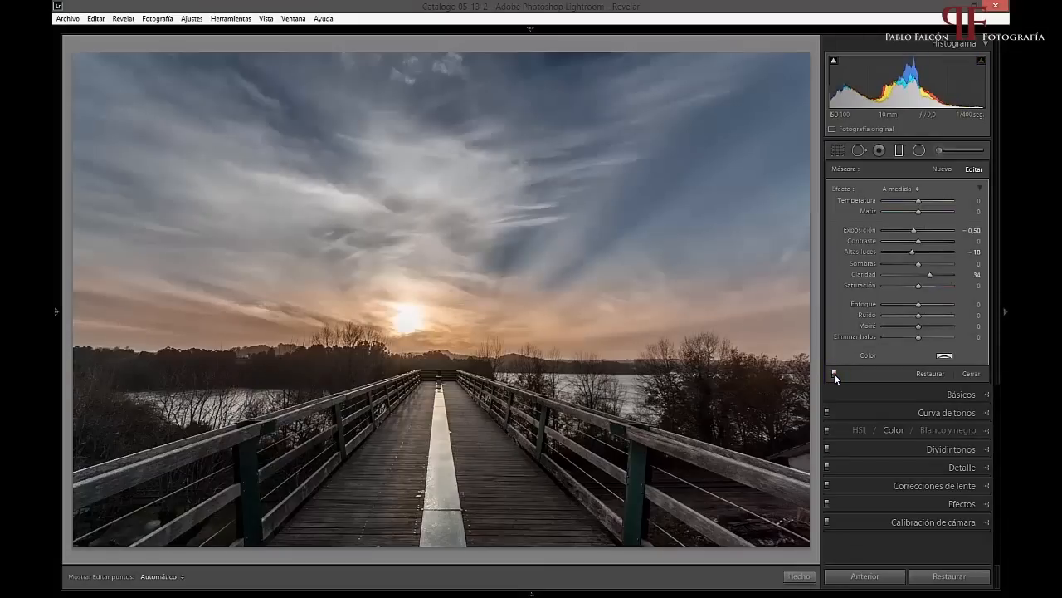
left_click(834, 373)
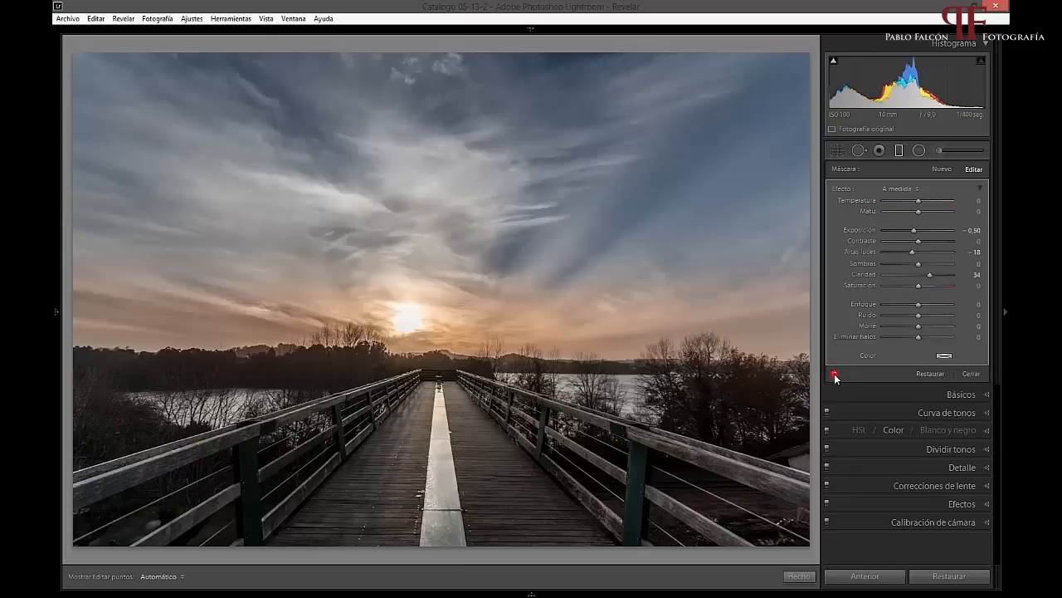